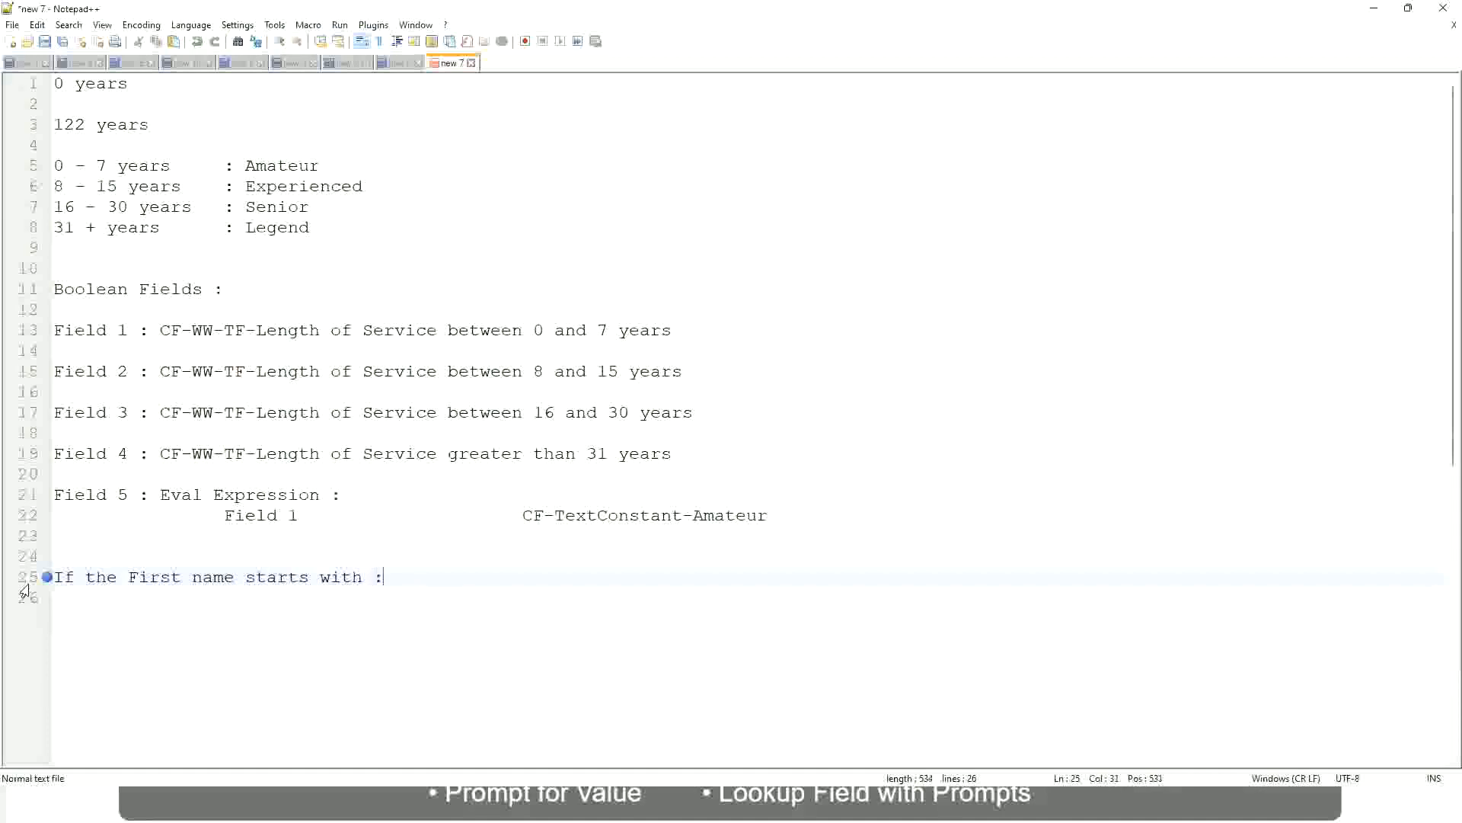
Step: Complete the first-name condition with the range "A - G :" and the label A Listers
{"action": "type", "text": "a"}
{"action": "key", "text": "BackSpace"}
{"action": "type", "text": "A - G"}
{"action": "type", "text": ":"}
{"action": "key", "text": "Tab"}
{"action": "key", "text": "Tab"}
{"action": "type", "text": "A lI"}
{"action": "key", "text": "BackSpace"}
{"action": "key", "text": "BackSpace"}
{"action": "type", "text": "Listers"}
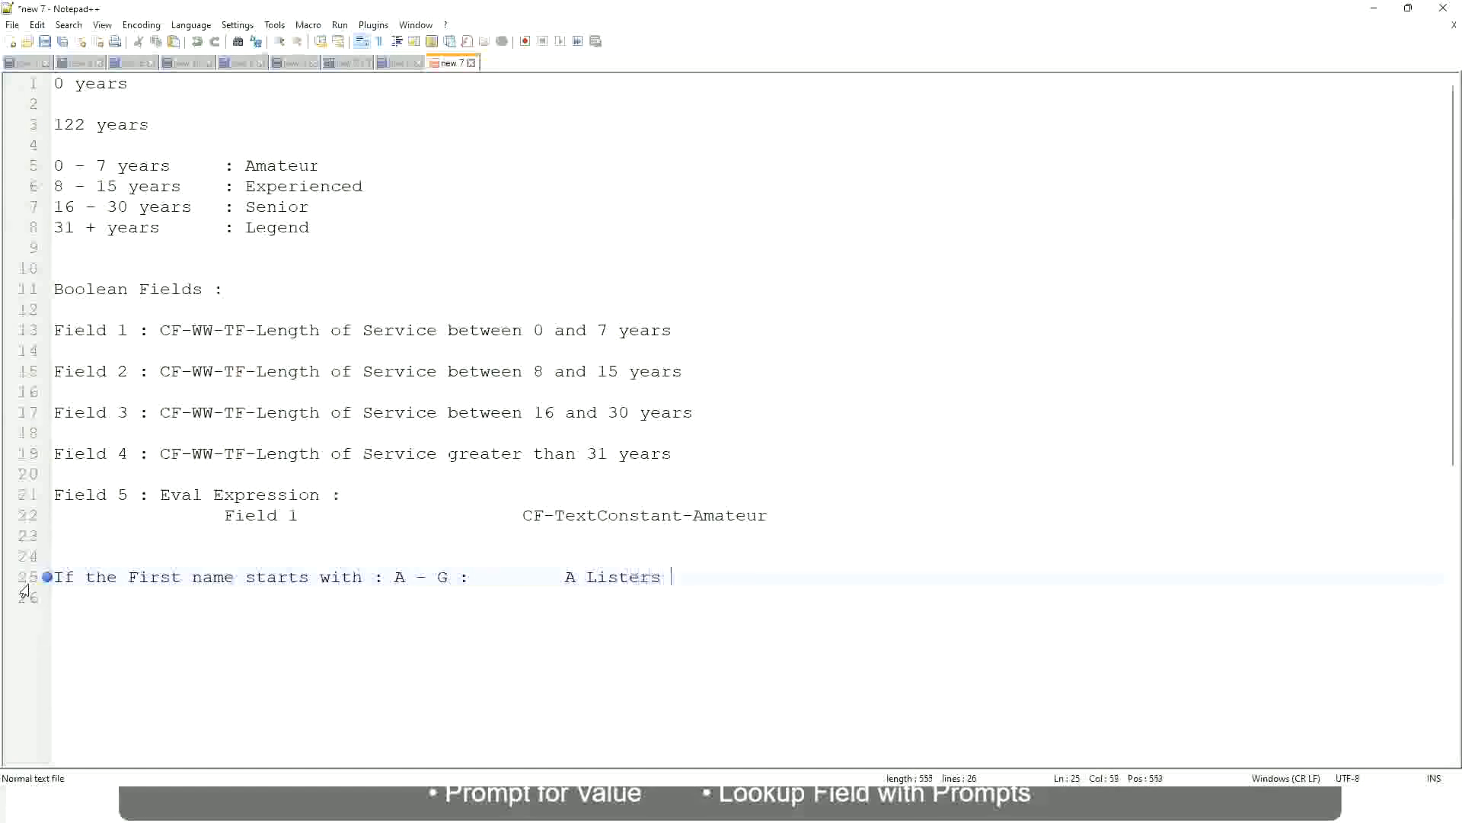
Step: Enclose the label A Listers in double quotation marks
{"action": "key", "text": "BackSpace"}
{"action": "key", "text": "ctrl+Left"}
{"action": "key", "text": "ctrl+Left"}
{"action": "type", "text": "\"\""}
{"action": "key", "text": "Right"}
{"action": "key", "text": "Left"}
{"action": "key", "text": "Left"}
{"action": "key", "text": "Left"}
{"action": "key", "text": "Left"}
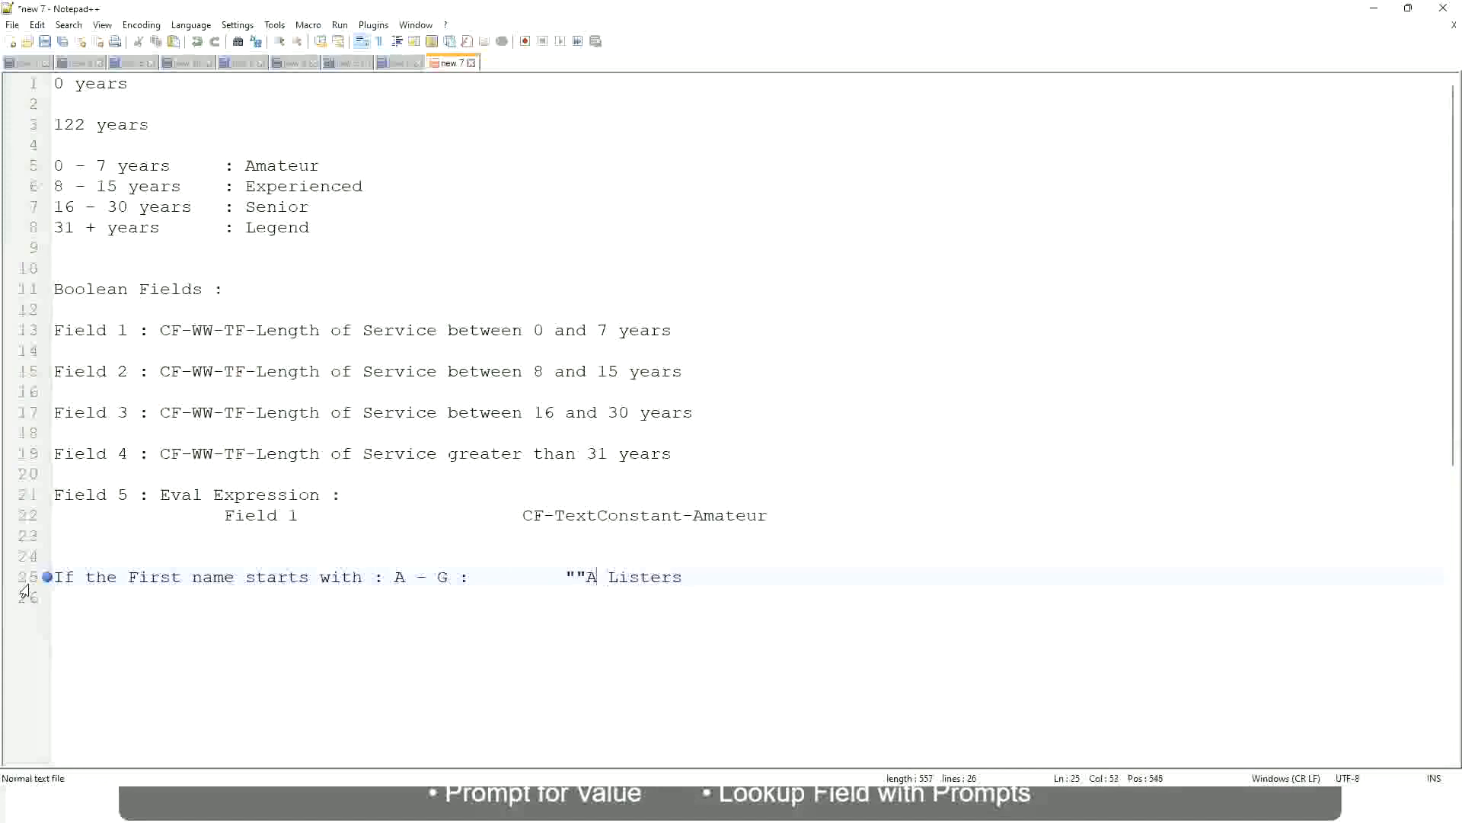
{"action": "key", "text": "BackSpace"}
{"action": "key", "text": "Right"}
{"action": "key", "text": "Right"}
{"action": "key", "text": "Right"}
{"action": "key", "text": "Right"}
{"action": "key", "text": "Right"}
{"action": "key", "text": "Right"}
{"action": "key", "text": "Right"}
{"action": "key", "text": "Right"}
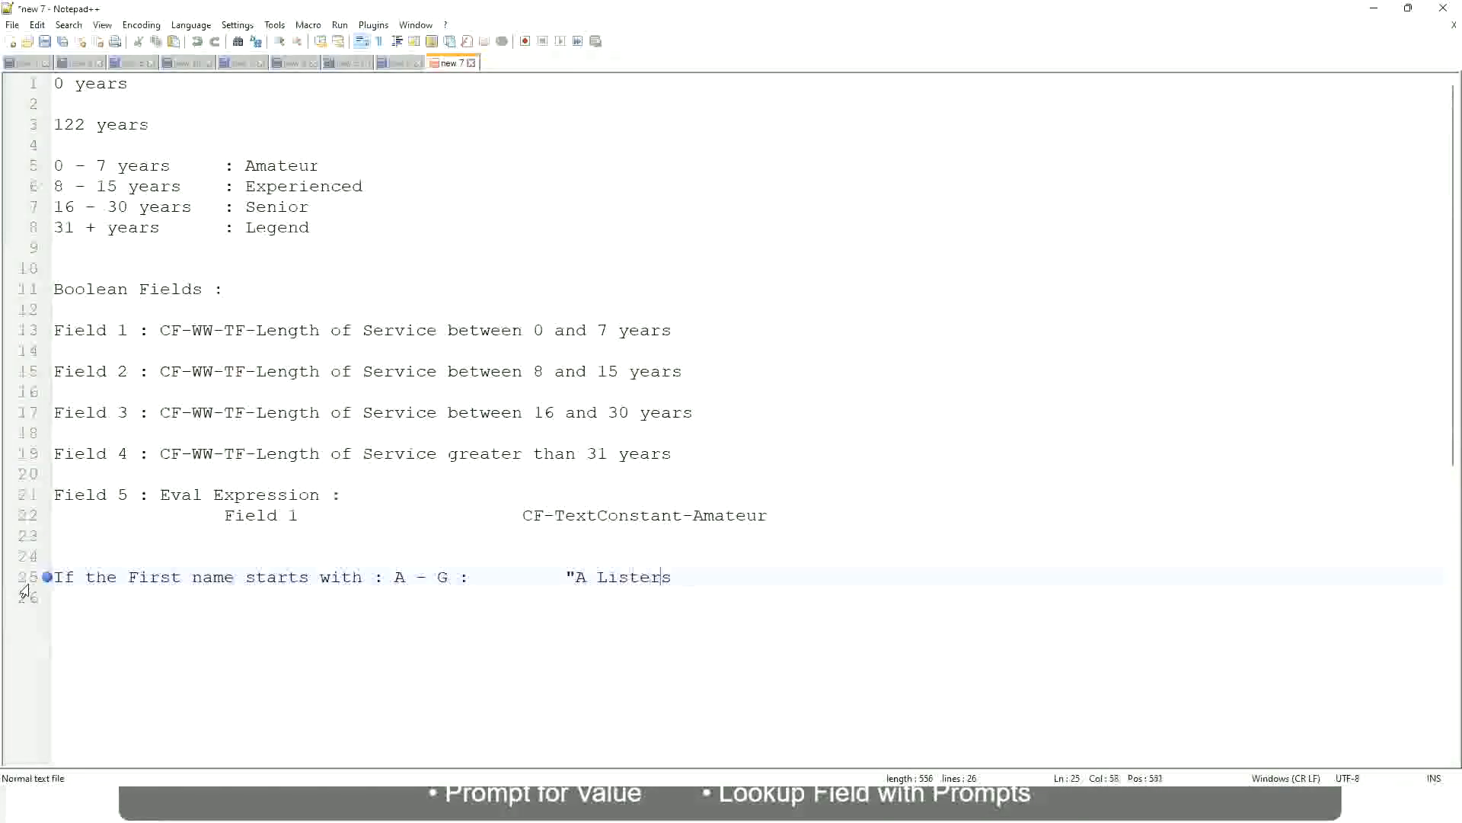
{"action": "key", "text": "Return"}
{"action": "type", "text": "\""}
Step: Add a rule line below for "H - P" with the label "His Majesty", aligned under the first rule
{"action": "key", "text": "Return"}
{"action": "type", "text": "B -"}
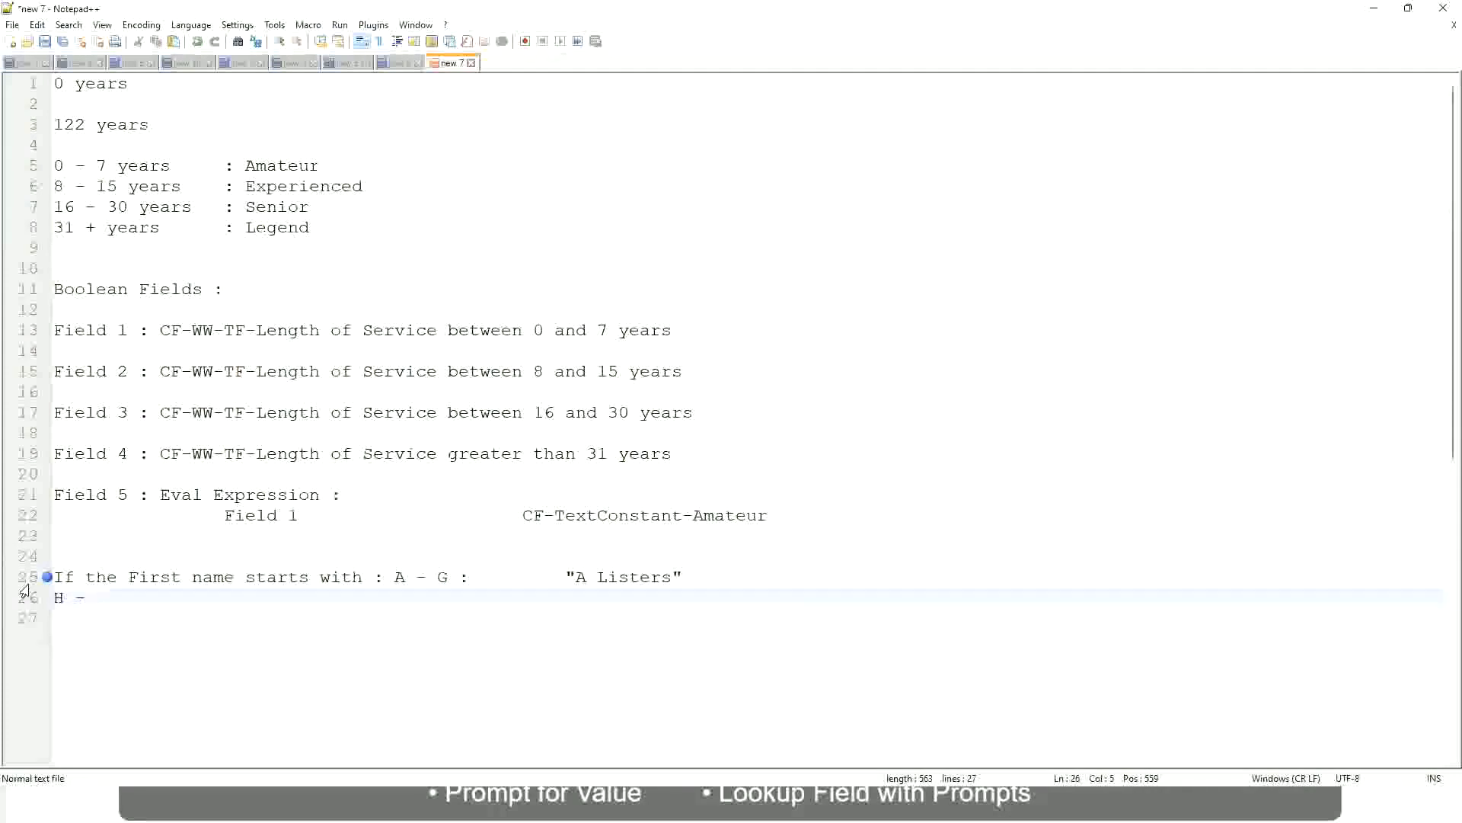
{"action": "type", "text": "P"}
{"action": "key", "text": "Tab"}
{"action": "key", "text": "Tab"}
{"action": "key", "text": "Tab"}
{"action": "key", "text": "Tab"}
{"action": "key", "text": "Tab"}
{"action": "key", "text": "Tab"}
{"action": "key", "text": "Tab"}
{"action": "key", "text": "Tab"}
{"action": "key", "text": "Tab"}
{"action": "type", "text": ":"}
{"action": "key", "text": "Tab"}
{"action": "key", "text": "Tab"}
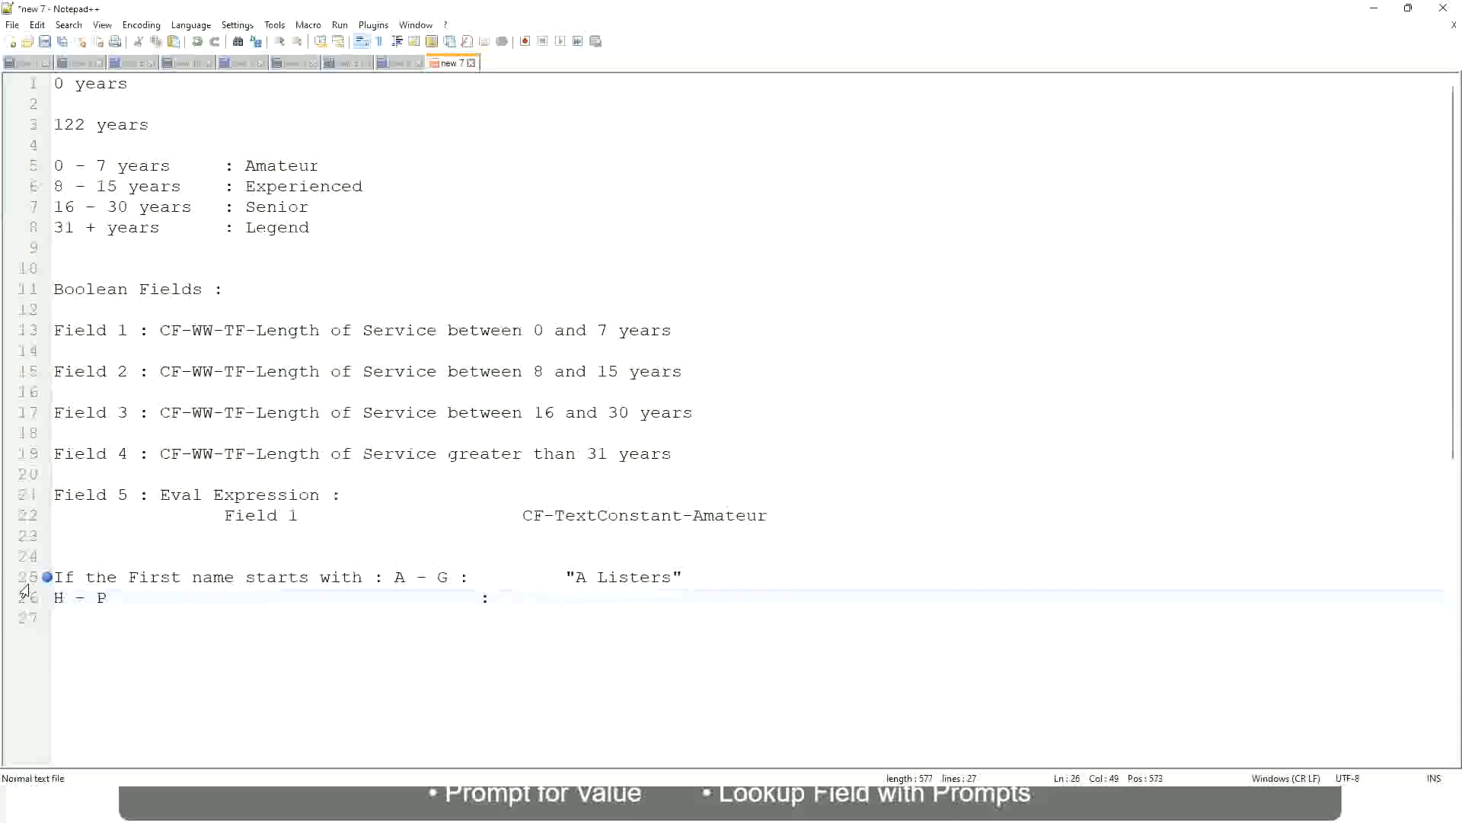
{"action": "type", "text": "\"His Majesty"}
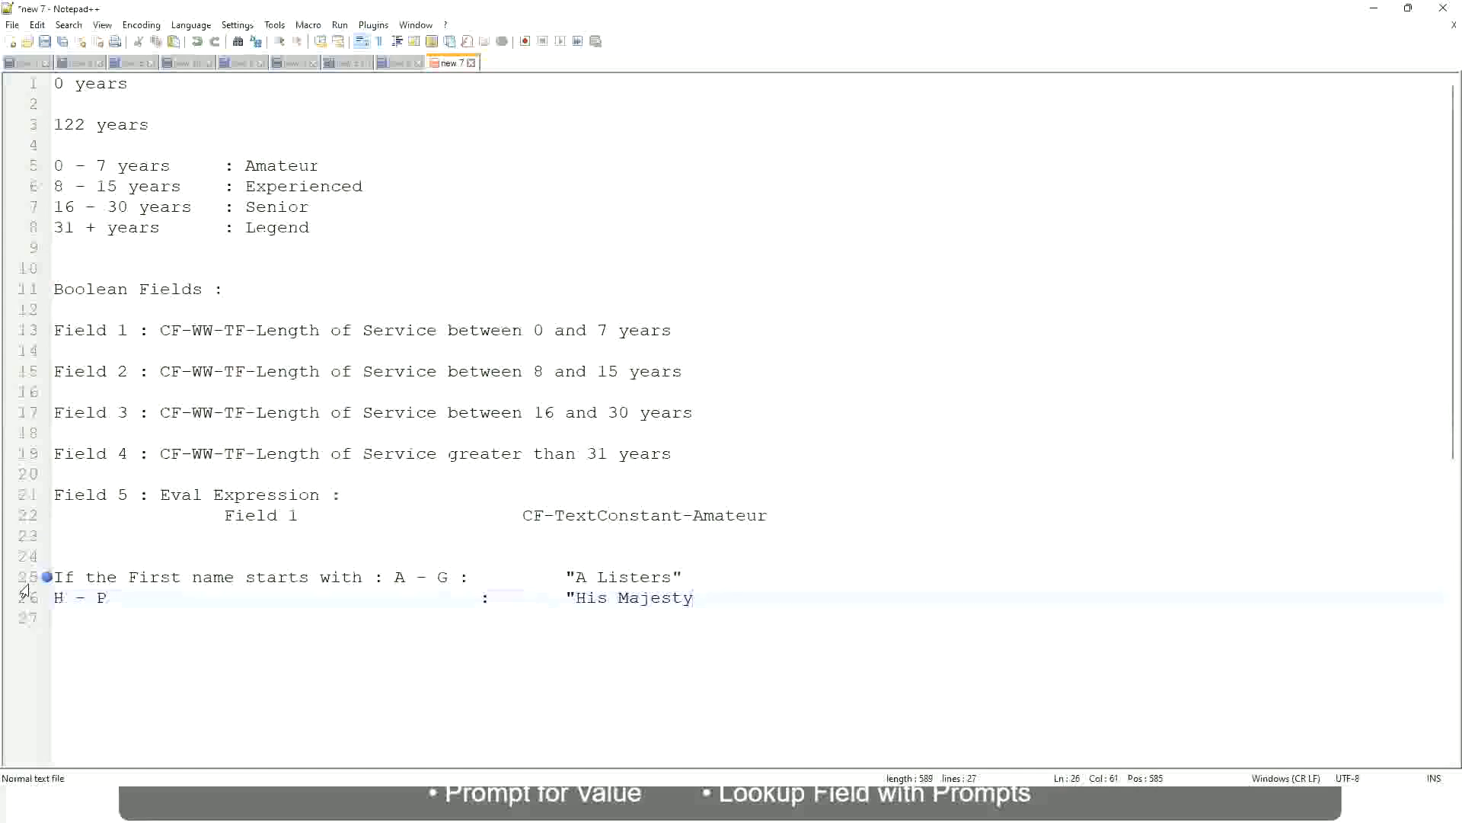
{"action": "type", "text": "\"\""}
{"action": "key", "text": "BackSpace"}
Step: Add a third rule line for "L - Z" with the label "Lords", aligned with the lines above
{"action": "key", "text": "Return"}
{"action": "type", "text": "L"}
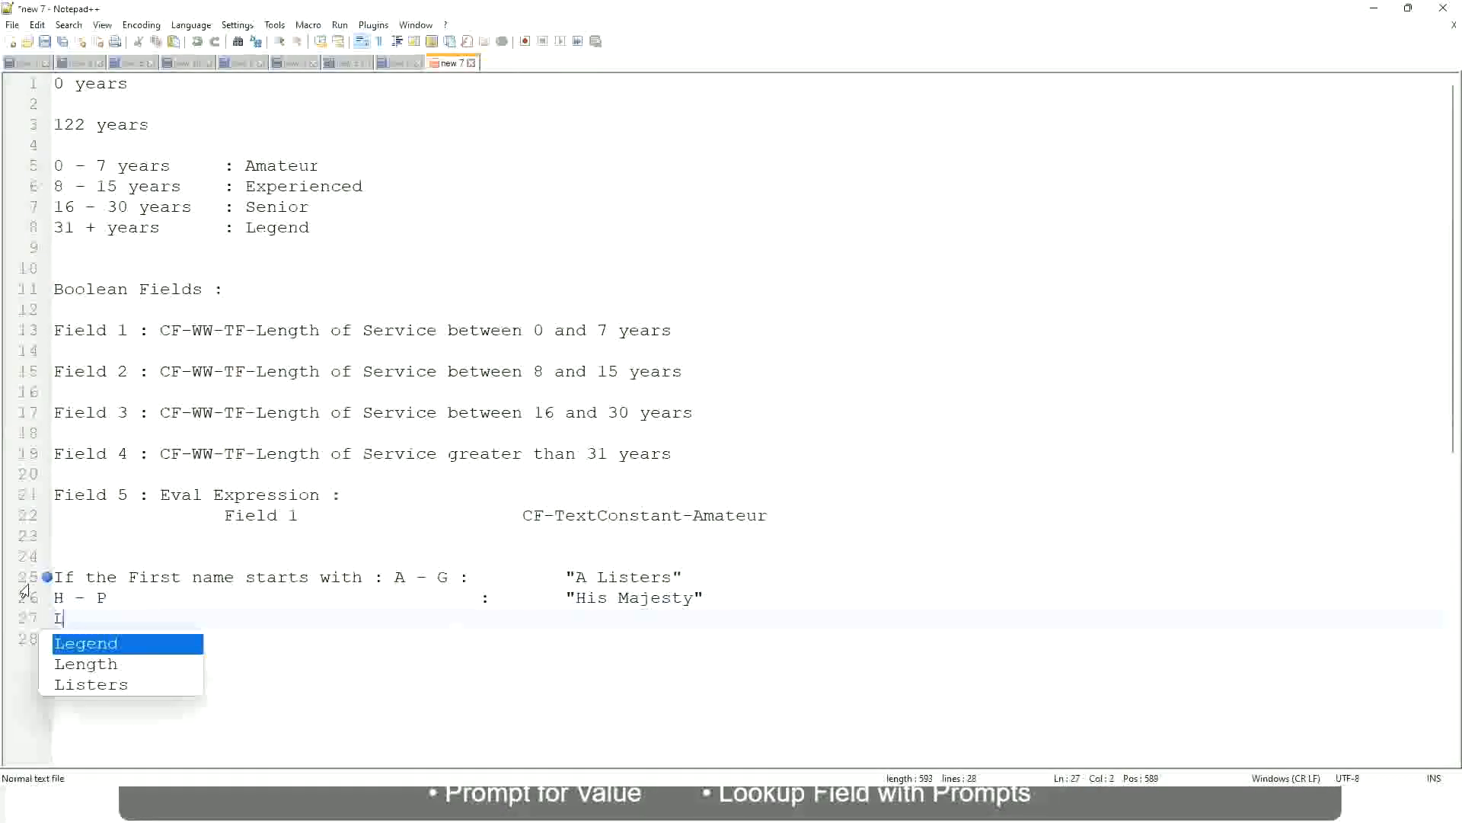
{"action": "type", "text": " - Z"}
{"action": "key", "text": "Tab"}
{"action": "key", "text": "Tab"}
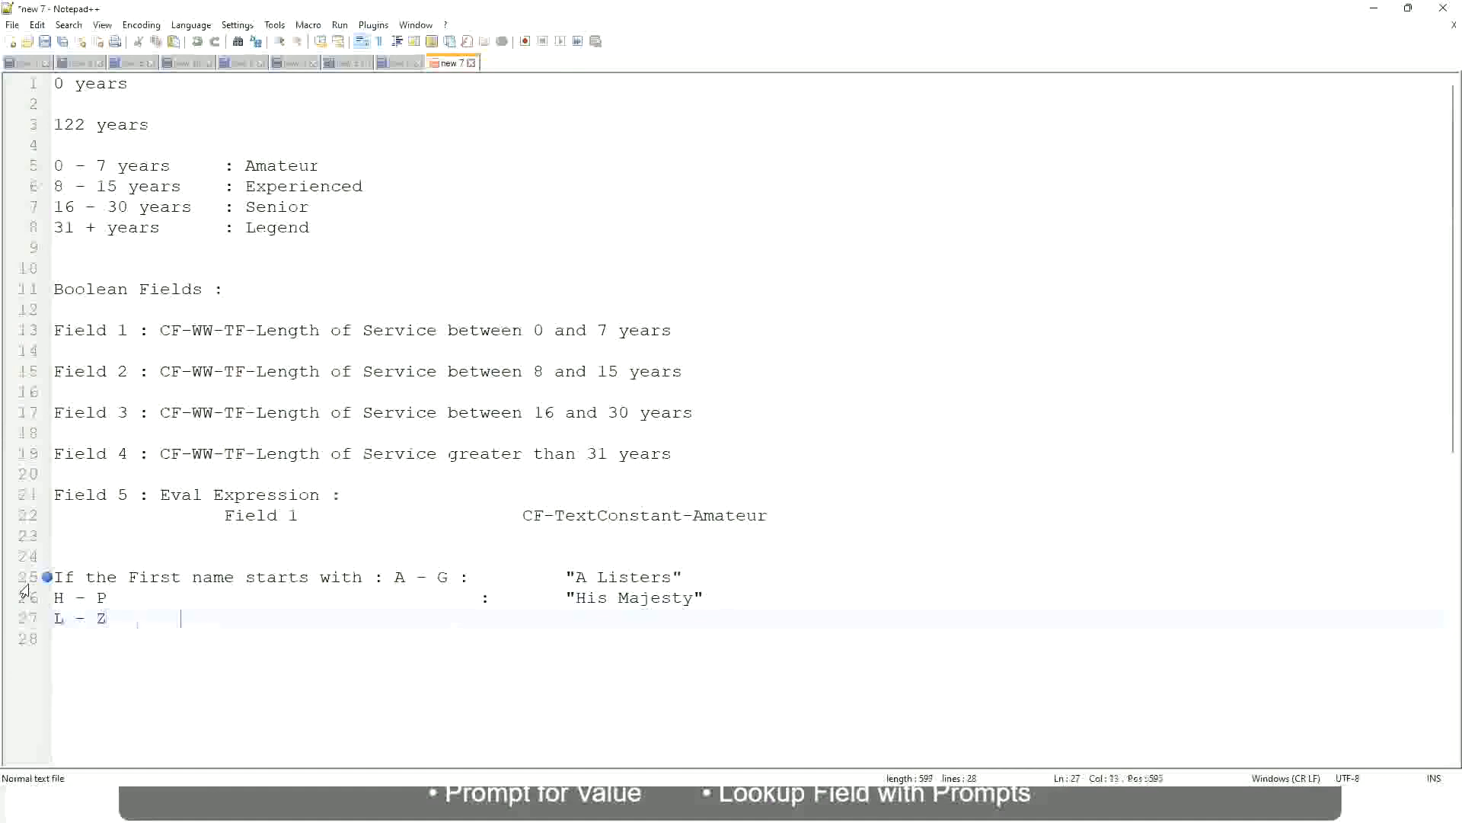
{"action": "key", "text": "Tab"}
{"action": "key", "text": "Tab"}
{"action": "key", "text": "Tab"}
{"action": "key", "text": "Tab"}
{"action": "type", "text": ":       \"Lords\"\""}
{"action": "key", "text": "BackSpace"}
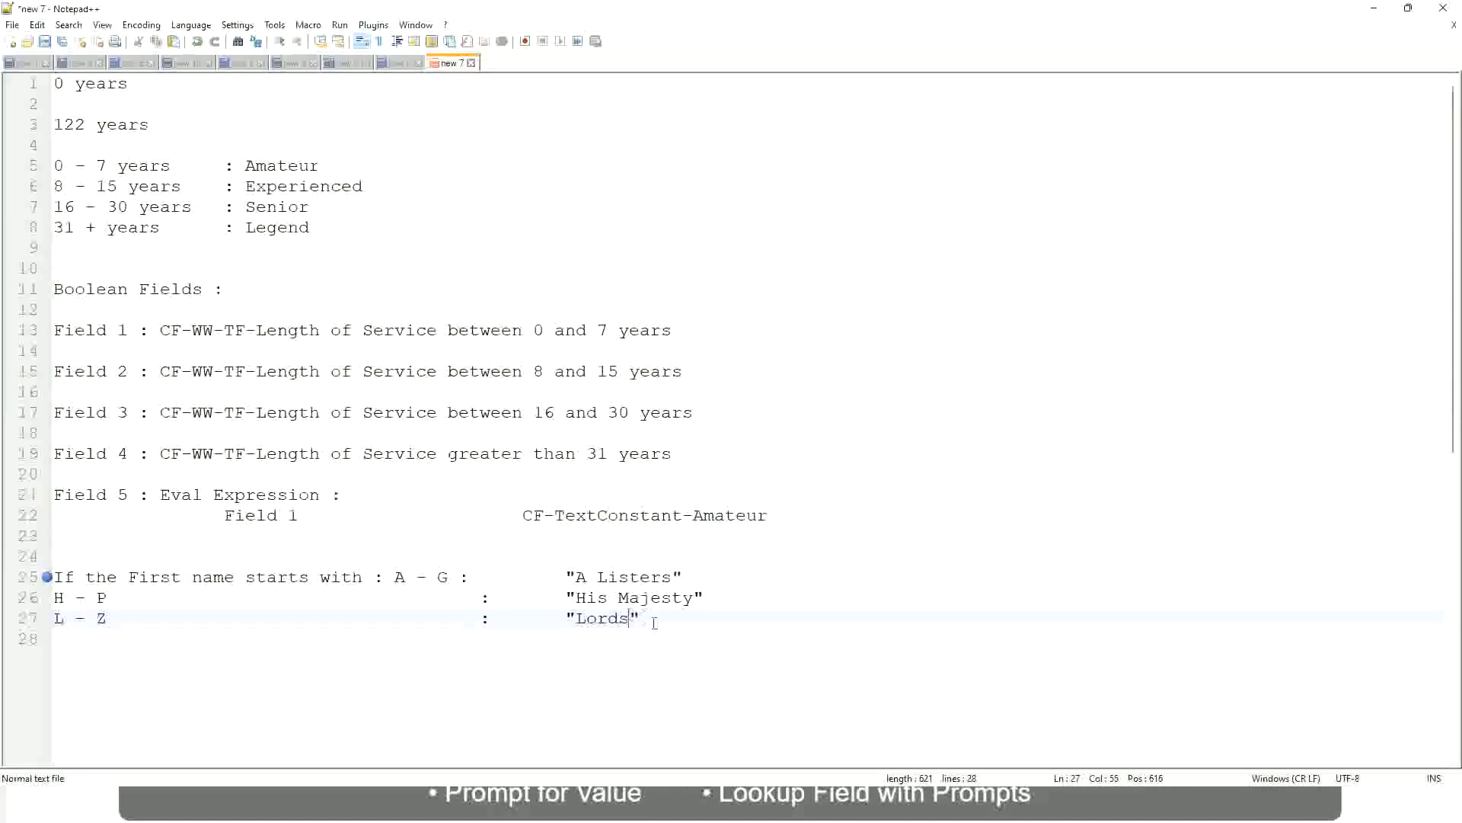
{"action": "key", "text": "Right"}
Step: Replace the three first-name rule lines with the opening word "If" of a new condition
{"action": "left_click_drag", "start_coordinate": [635, 618], "coordinate": [697, 577]}
{"action": "left_click", "coordinate": [601, 577]}
{"action": "left_click", "coordinate": [659, 600]}
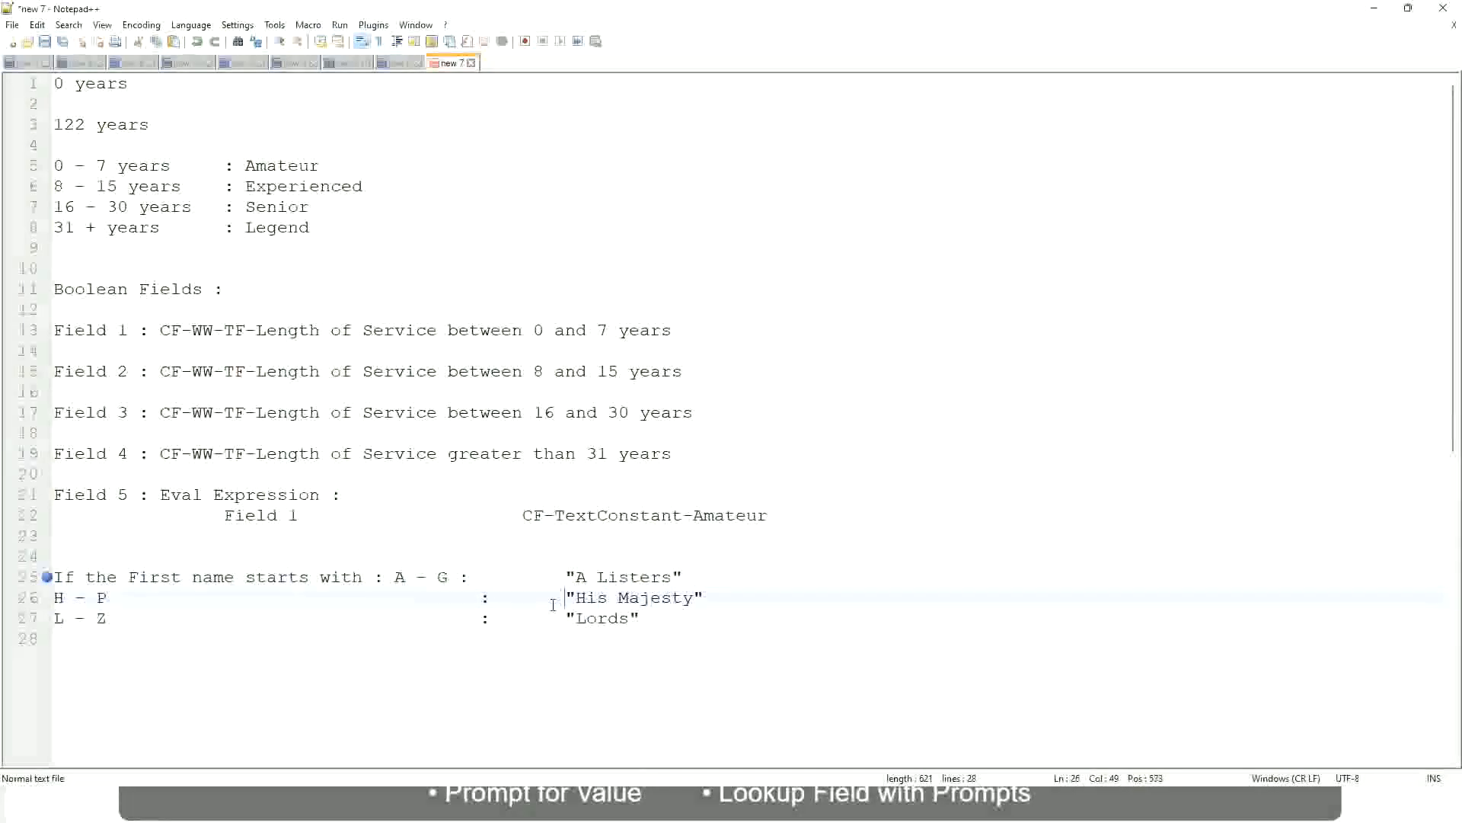
{"action": "left_click_drag", "start_coordinate": [666, 631], "coordinate": [48, 576]}
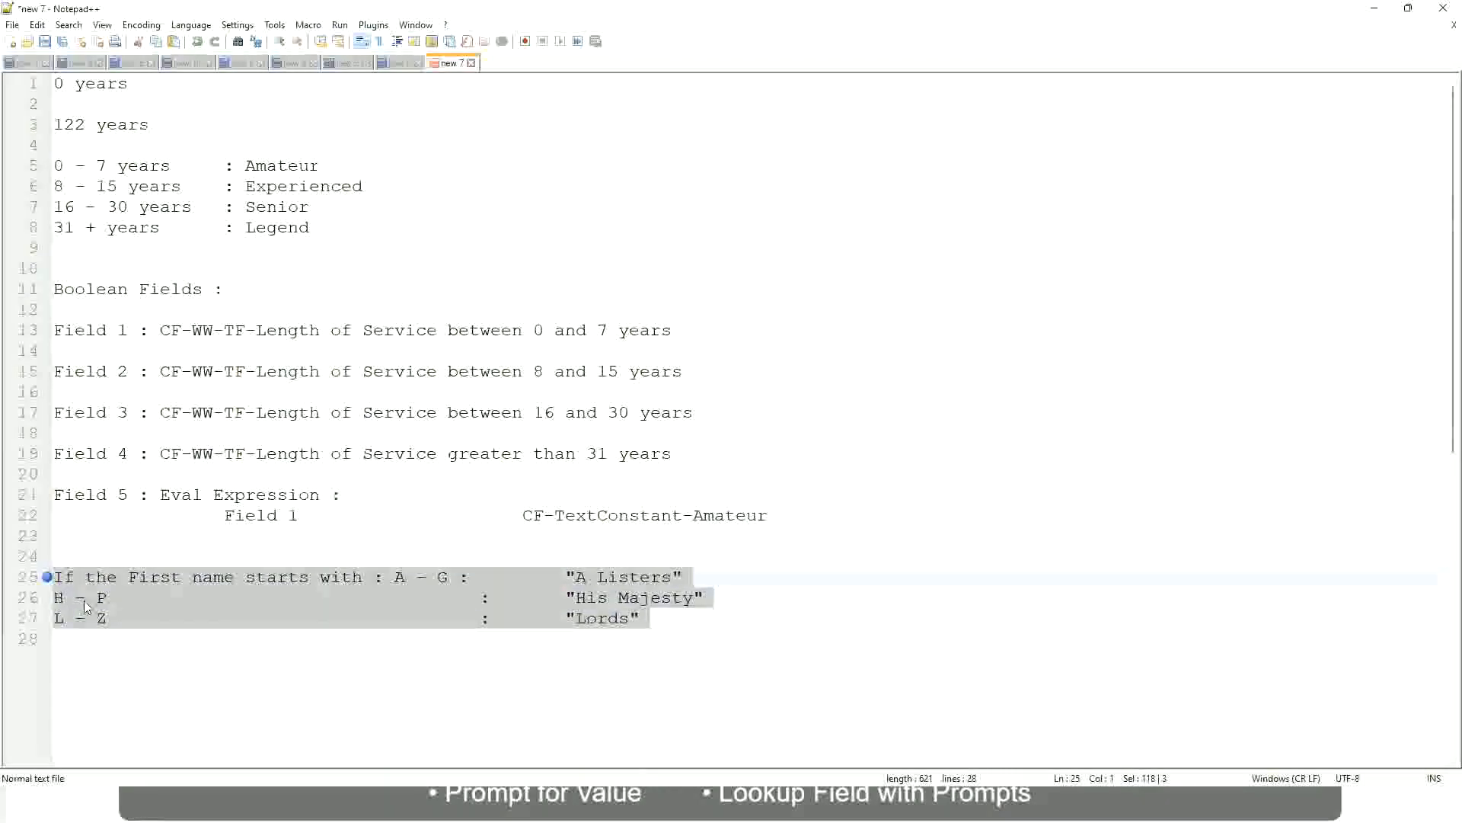
{"action": "type", "text": "If "}
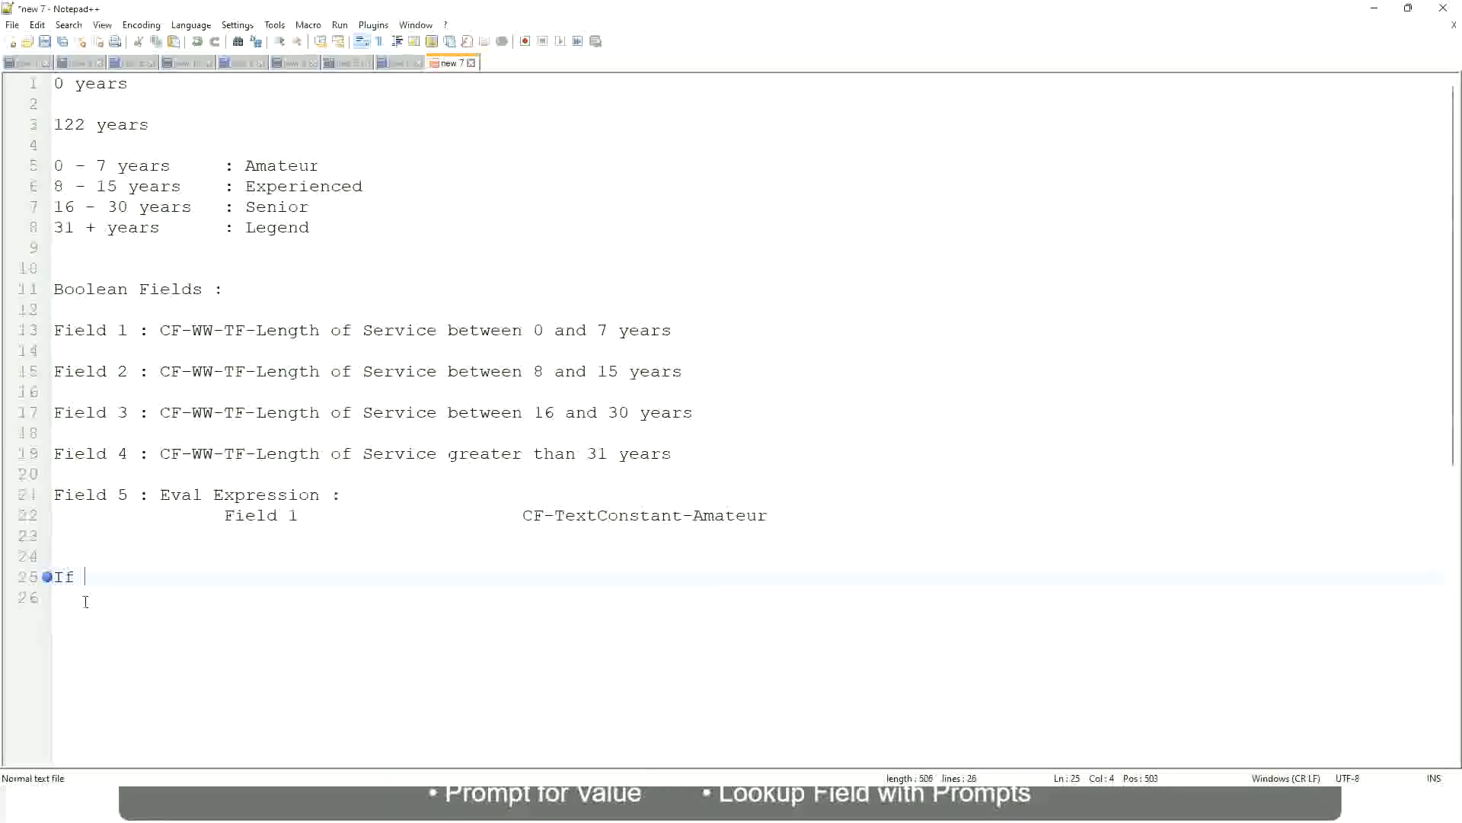
{"action": "type", "text": "Prior E"}
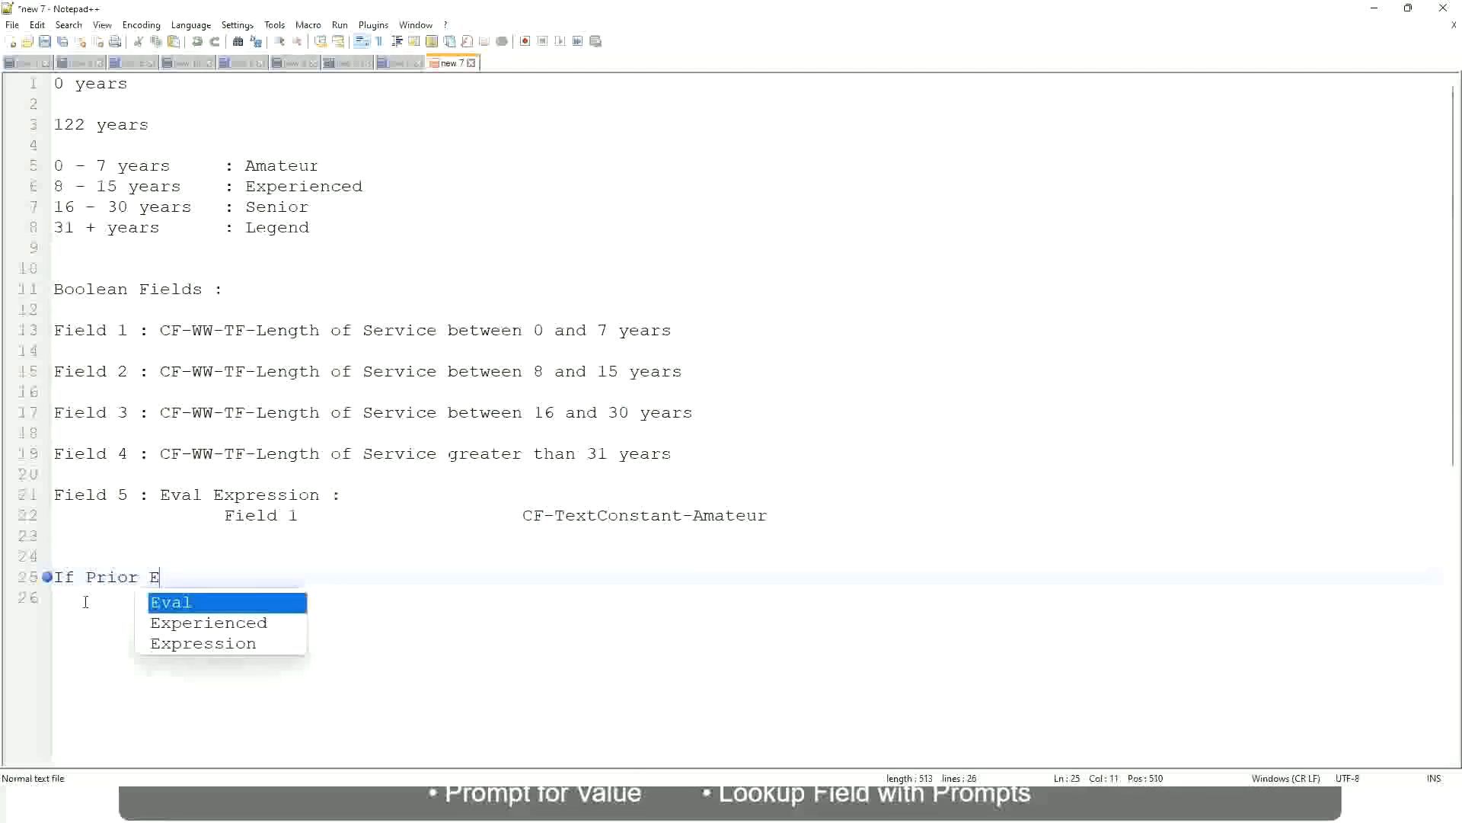
{"action": "type", "text": "xperience"}
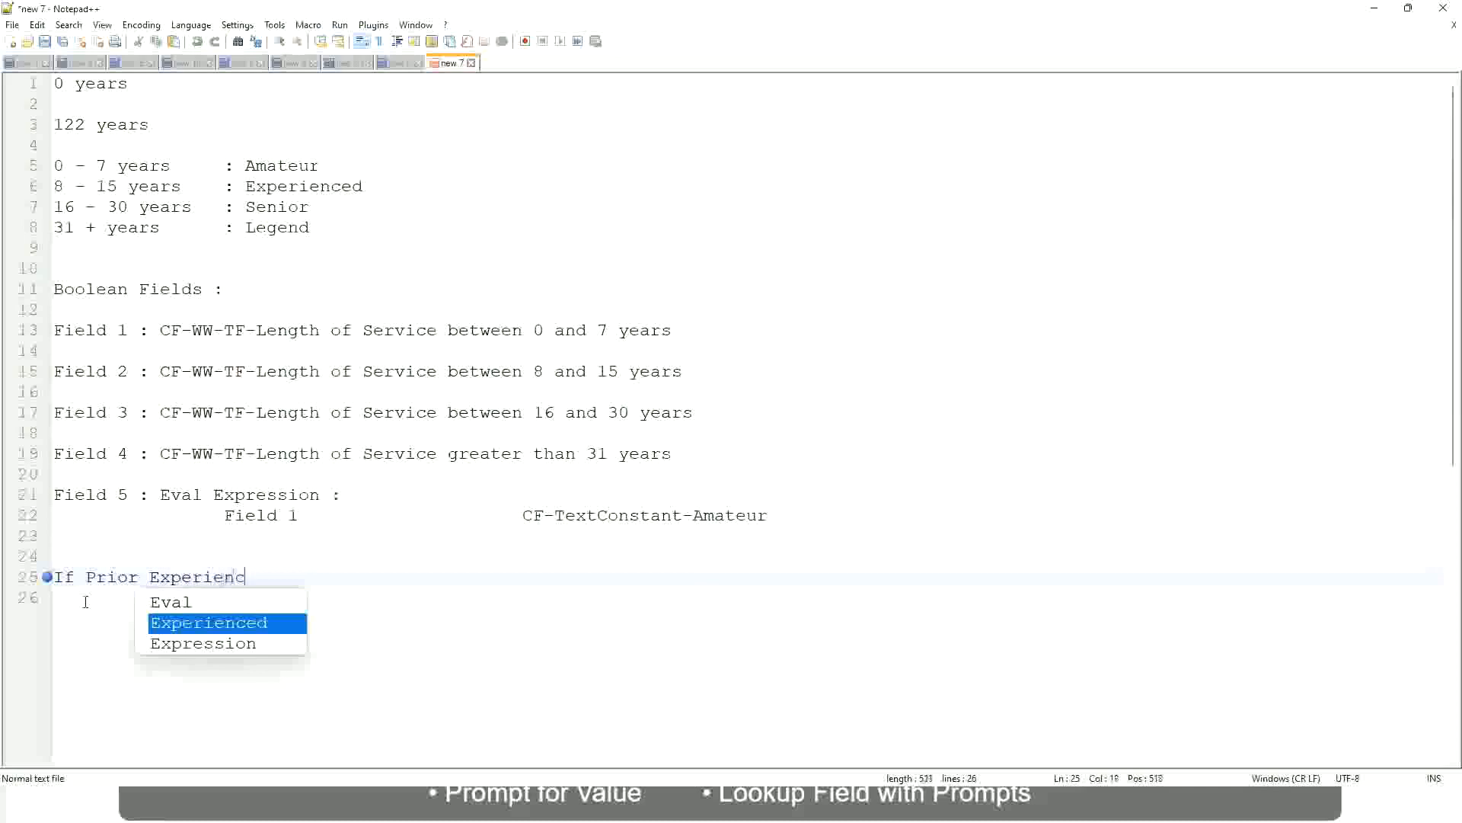
{"action": "key", "text": "BackSpace"}
{"action": "key", "text": "BackSpace"}
{"action": "key", "text": "BackSpace"}
{"action": "key", "text": "BackSpace"}
{"action": "key", "text": "BackSpace"}
{"action": "key", "text": "BackSpace"}
{"action": "key", "text": "BackSpace"}
{"action": "key", "text": "BackSpace"}
{"action": "key", "text": "BackSpace"}
{"action": "key", "text": "BackSpace"}
{"action": "key", "text": "BackSpace"}
{"action": "key", "text": "BackSpace"}
{"action": "key", "text": "BackSpace"}
{"action": "key", "text": "BackSpace"}
{"action": "key", "text": "BackSpace"}
{"action": "key", "text": "BackSpace"}
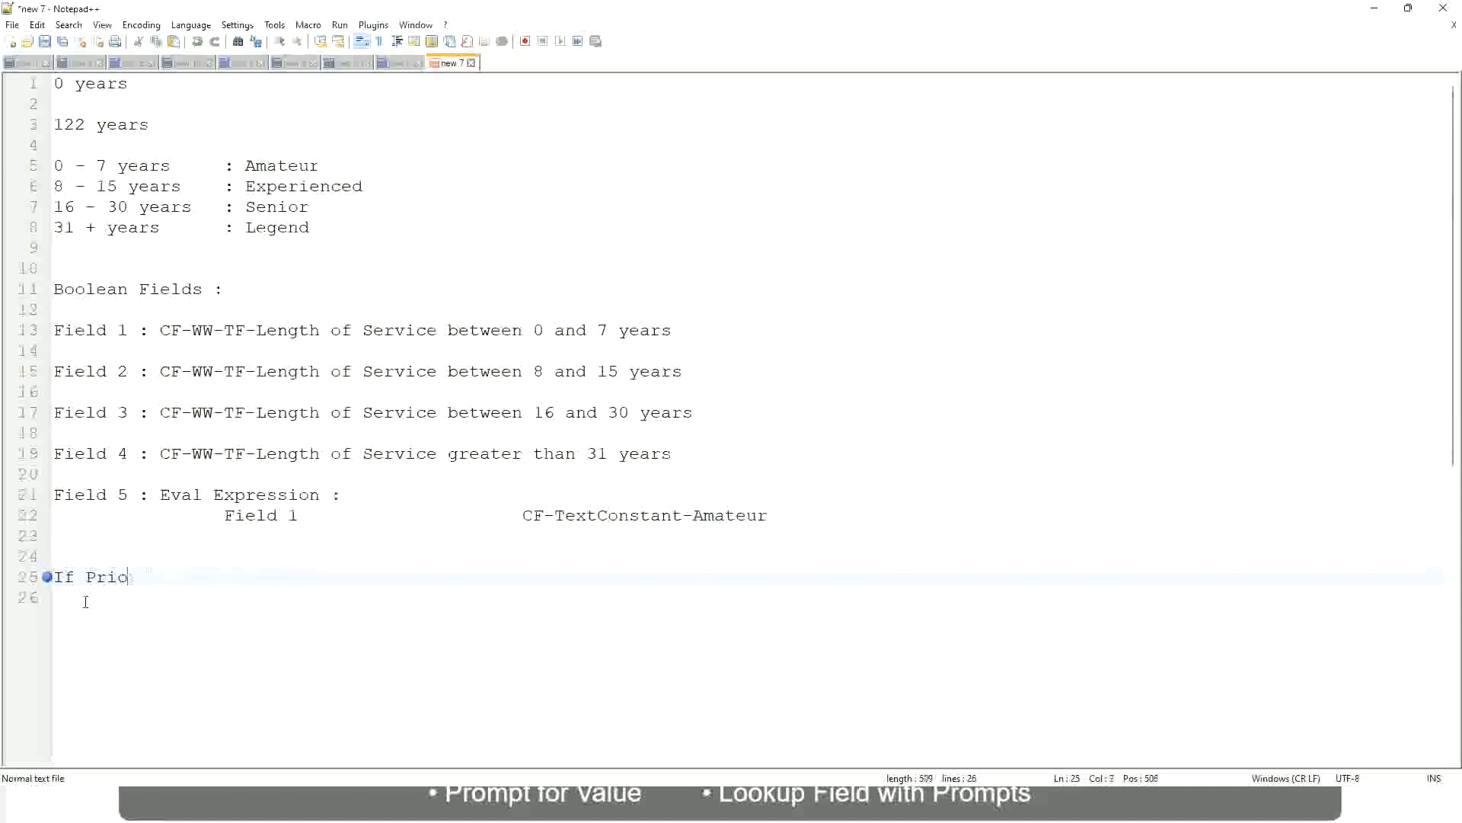
{"action": "type", "text": "Job Profile is "}
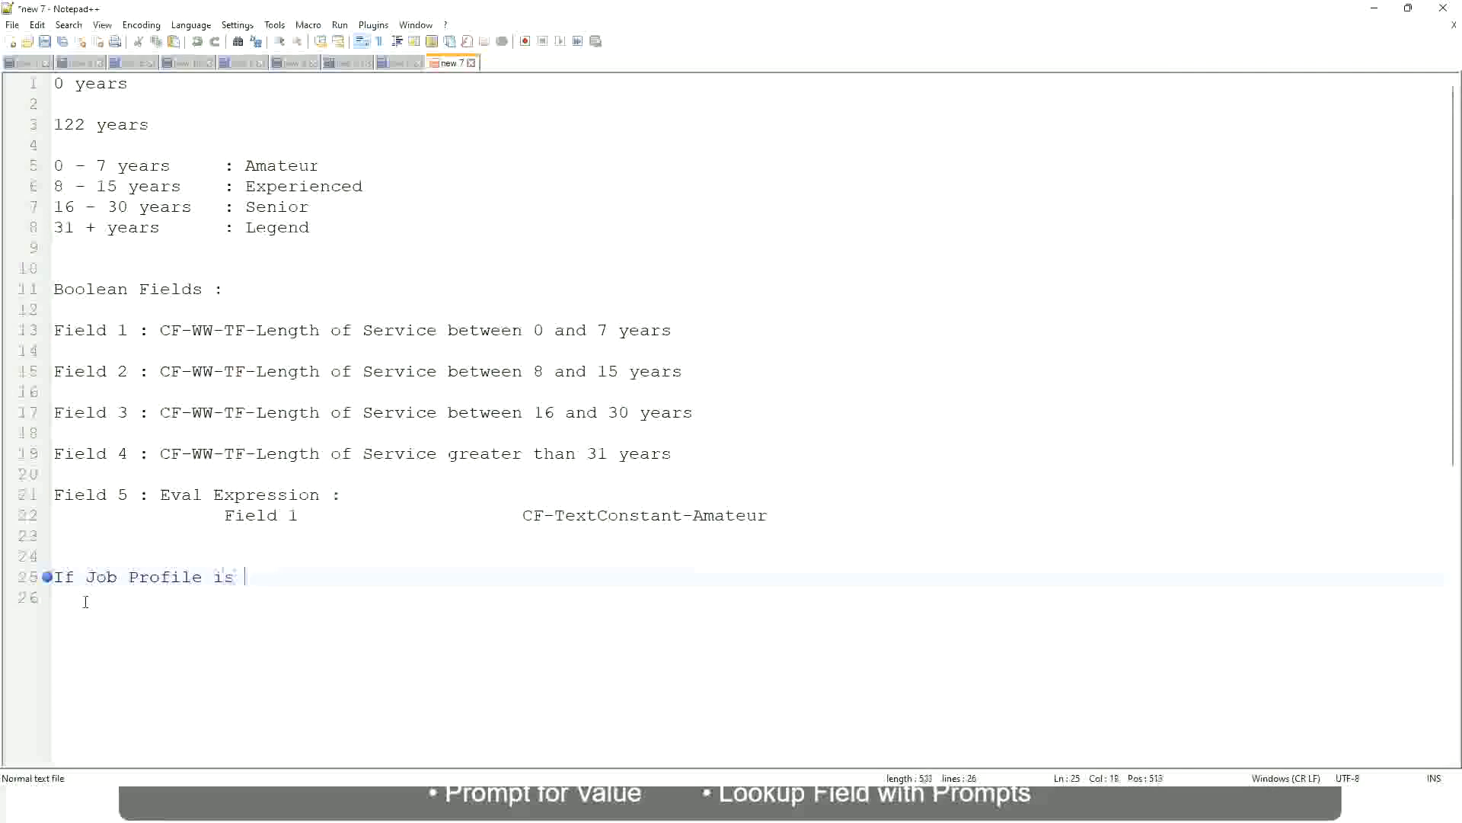
{"action": "type", "text": ": Manager"}
{"action": "key", "text": "BackSpace"}
{"action": "key", "text": "BackSpace"}
{"action": "key", "text": "BackSpace"}
{"action": "key", "text": "BackSpace"}
{"action": "key", "text": "BackSpace"}
{"action": "key", "text": "BackSpace"}
{"action": "key", "text": "BackSpace"}
{"action": "key", "text": "BackSpace"}
{"action": "key", "text": "BackSpace"}
{"action": "key", "text": "BackSpace"}
{"action": "key", "text": "BackSpace"}
{"action": "key", "text": "BackSpace"}
{"action": "key", "text": "BackSpace"}
{"action": "key", "text": "BackSpace"}
{"action": "key", "text": "BackSpace"}
{"action": "key", "text": "BackSpace"}
{"action": "key", "text": "BackSpace"}
{"action": "key", "text": "BackSpace"}
{"action": "key", "text": "BackSpace"}
{"action": "key", "text": "BackSpace"}
Step: Write the rule "If Management Level is Manager or Above" with the spaced-out result "Proposed Allowance Plan : Car Allowance"
{"action": "type", "text": "Manage"}
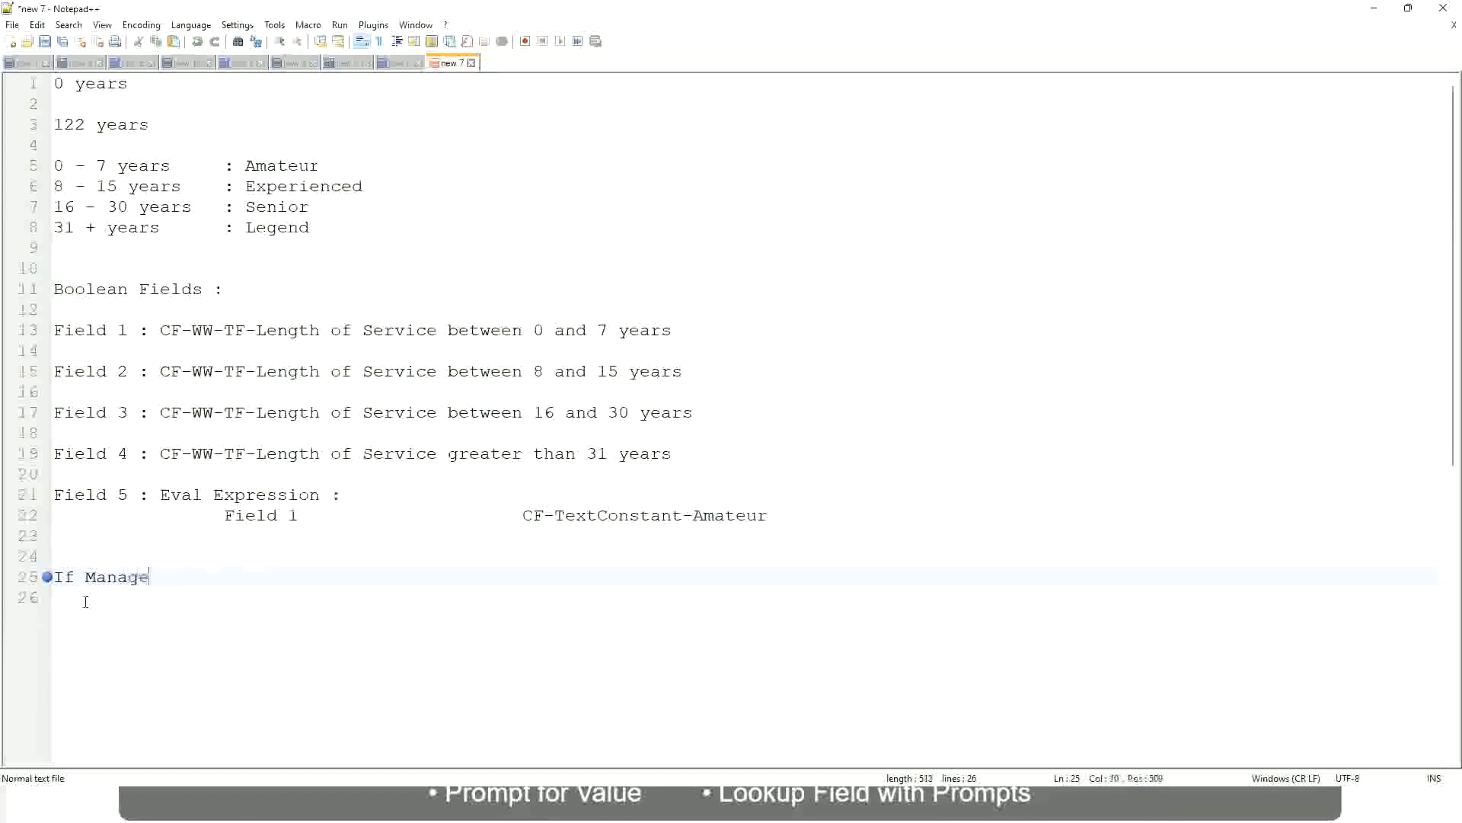
{"action": "type", "text": "ment Level is Manager "}
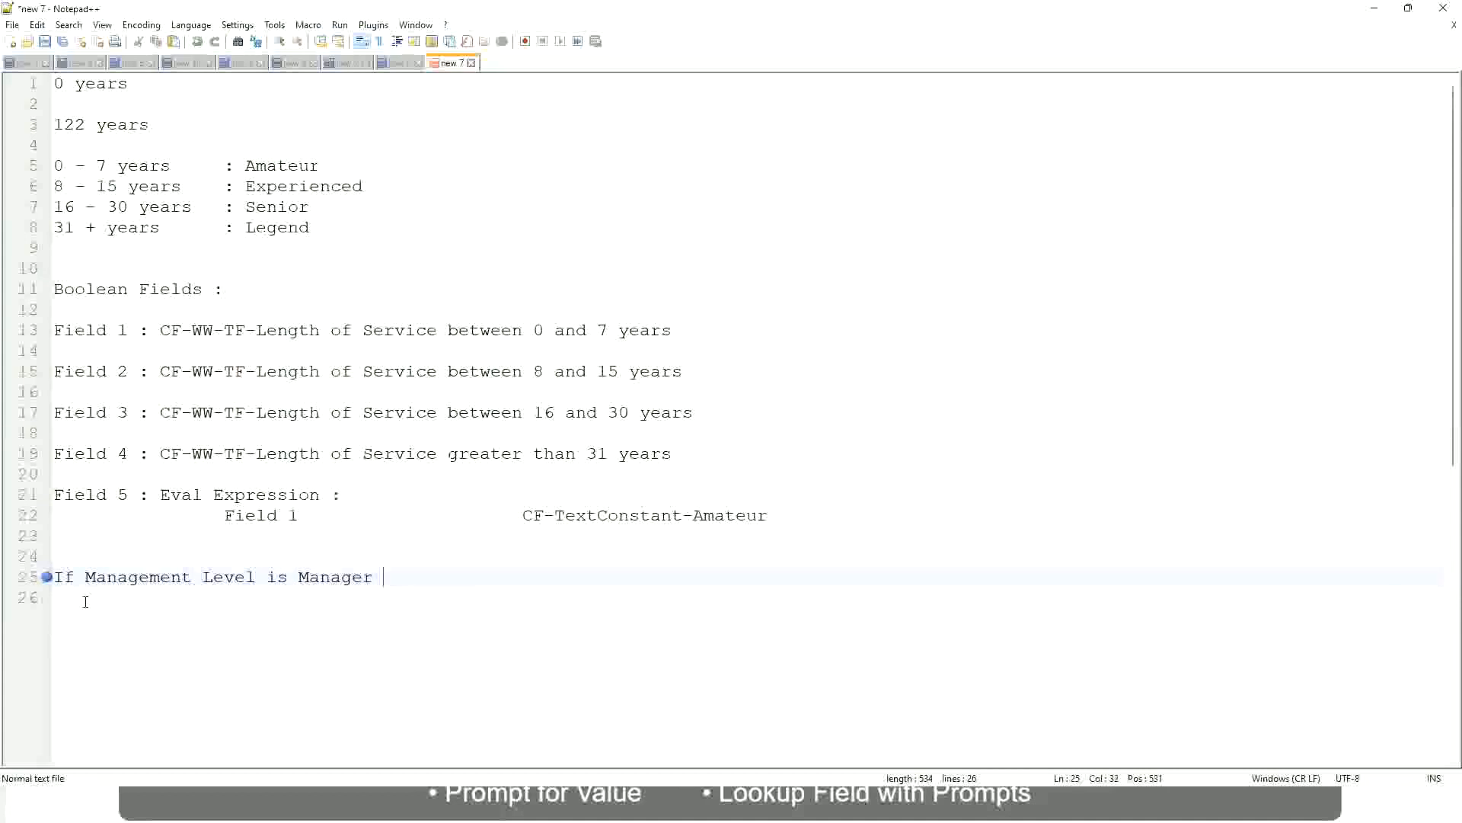
{"action": "type", "text": "or Above"}
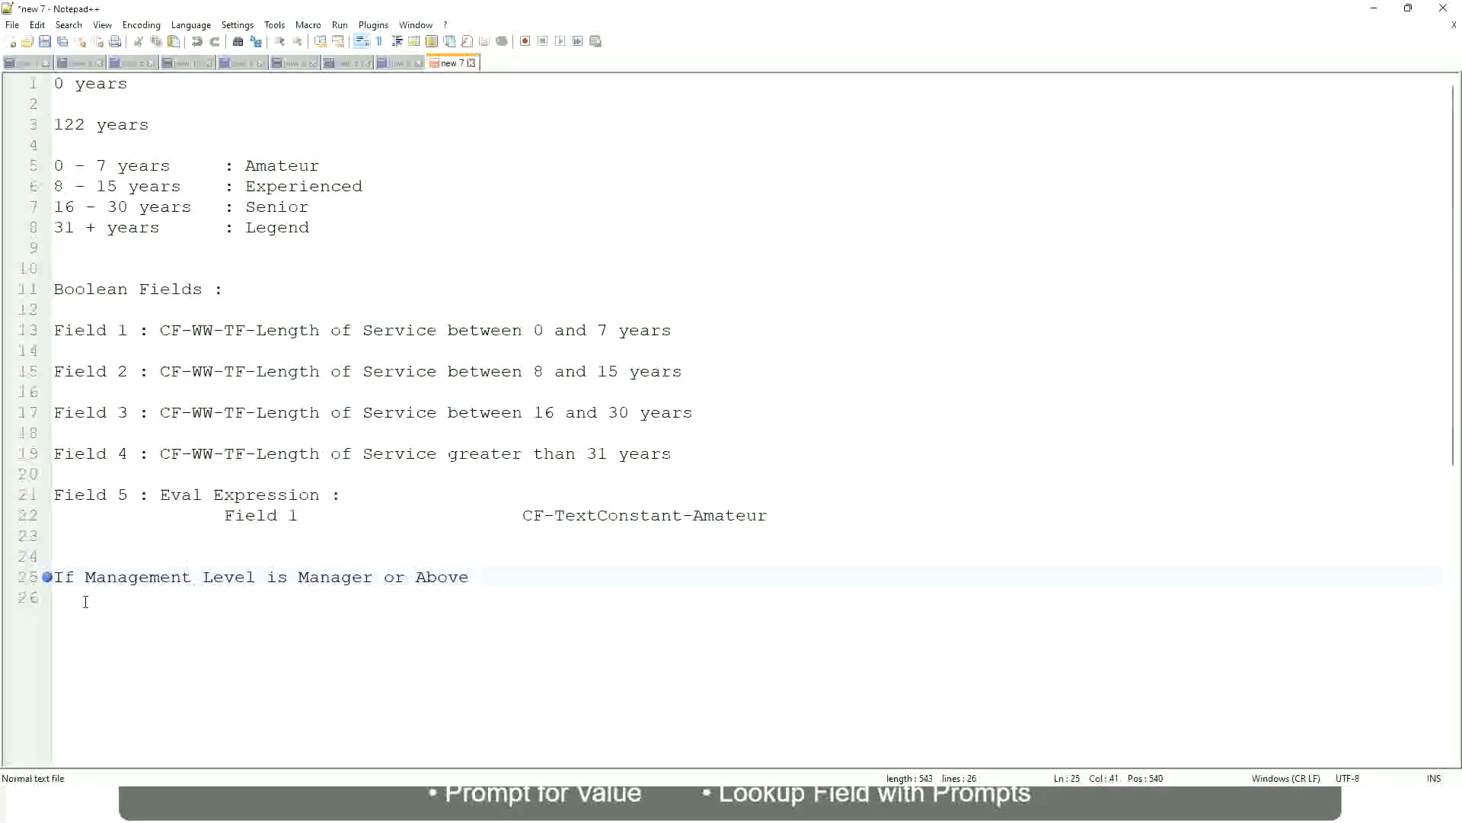
{"action": "key", "text": "Tab"}
{"action": "key", "text": "Tab"}
{"action": "key", "text": "Tab"}
{"action": "key", "text": "Tab"}
{"action": "key", "text": "Tab"}
{"action": "type", "text": "Proposed"}
{"action": "type", "text": "Allowance "}
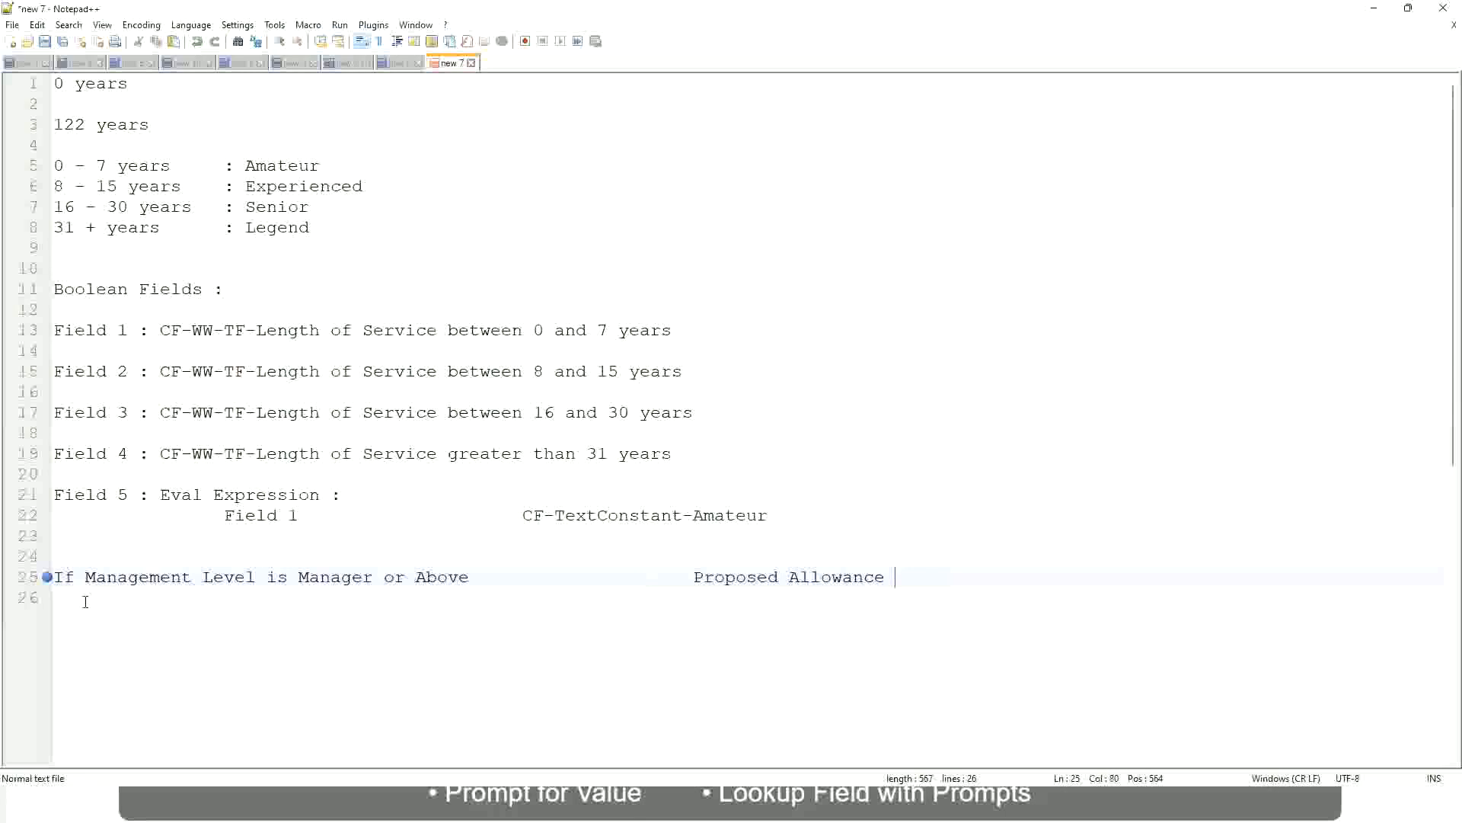
{"action": "type", "text": "Plan"}
{"action": "type", "text": ": Car Allowance"}
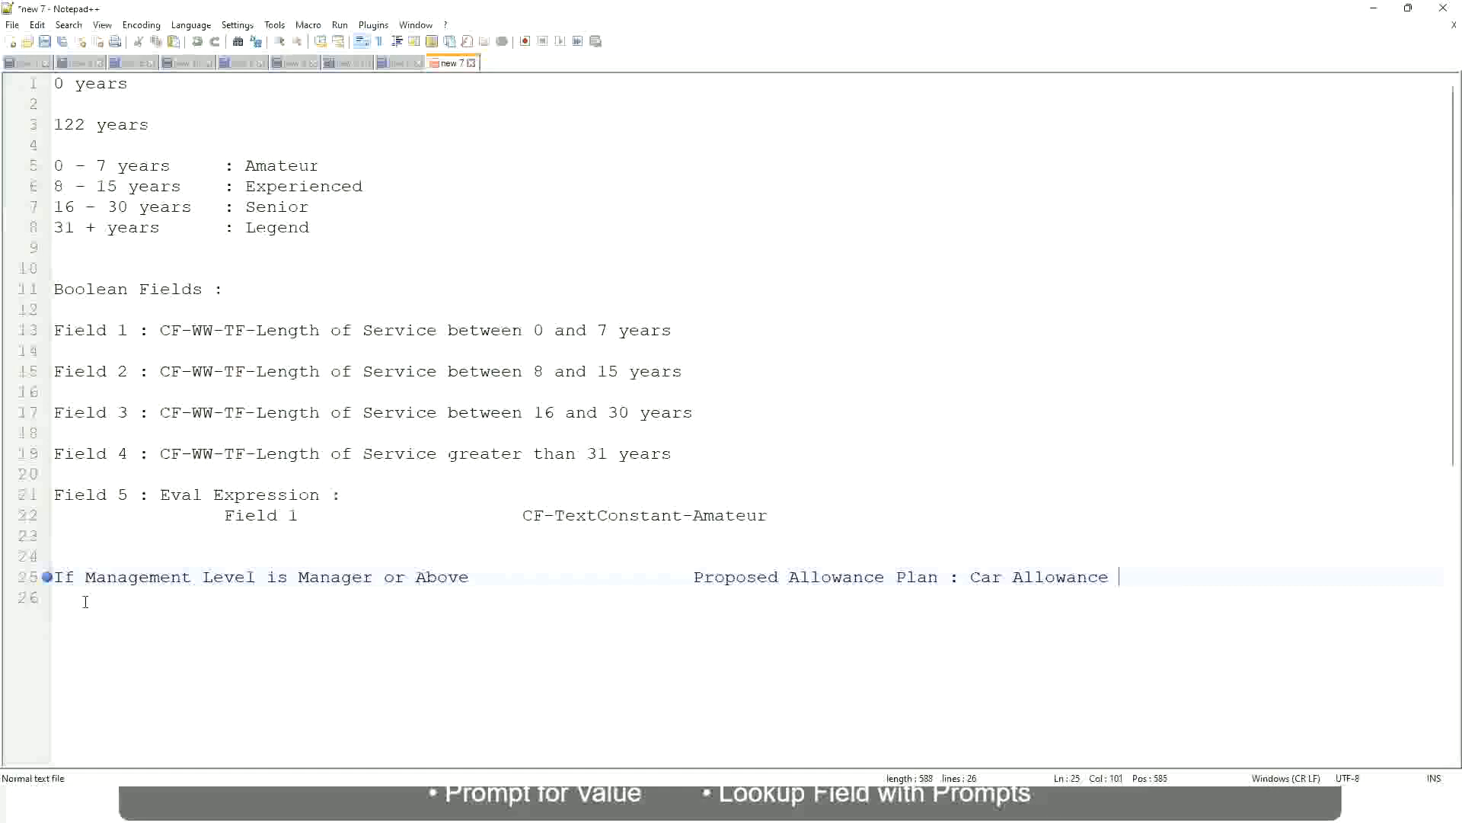
Step: Start a second rule line with "If Management Level is" and delete "or Above" from the Manager rule
{"action": "key", "text": "Return"}
{"action": "type", "text": "If Management Level is"}
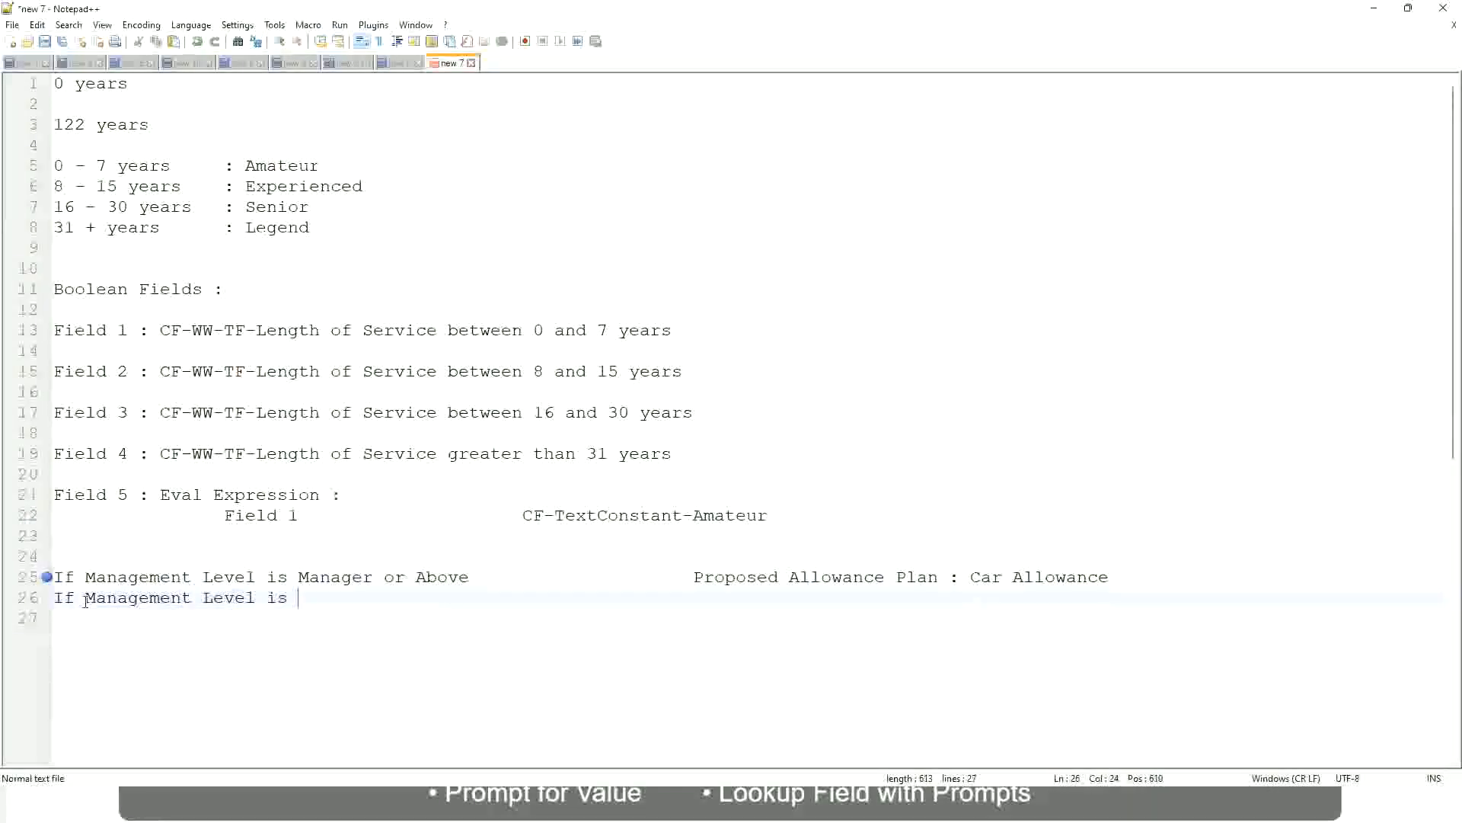
{"action": "key", "text": "Up"}
{"action": "key", "text": "Right"}
{"action": "key", "text": "Right"}
{"action": "key", "text": "Right"}
{"action": "key", "text": "Right"}
{"action": "key", "text": "Right"}
{"action": "key", "text": "Right"}
{"action": "key", "text": "shift+Right"}
{"action": "key", "text": "shift+Right"}
{"action": "key", "text": "shift+Right"}
{"action": "key", "text": "shift+Right"}
{"action": "key", "text": "shift+Right"}
{"action": "key", "text": "shift+Right"}
{"action": "key", "text": "shift+Right"}
{"action": "key", "text": "shift+Right"}
{"action": "key", "text": "shift+Right"}
{"action": "key", "text": "Delete"}
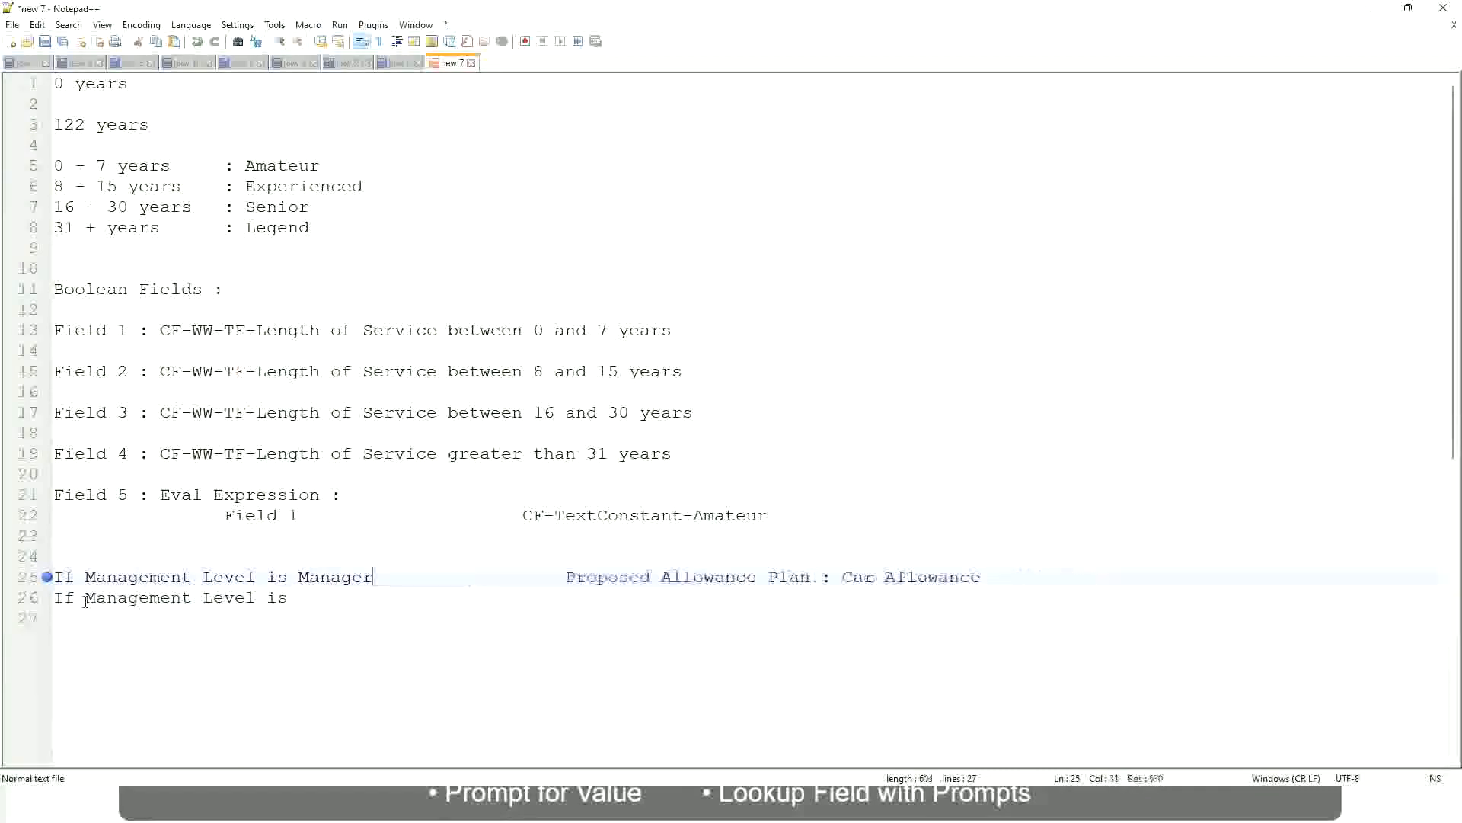
{"action": "key", "text": "Down"}
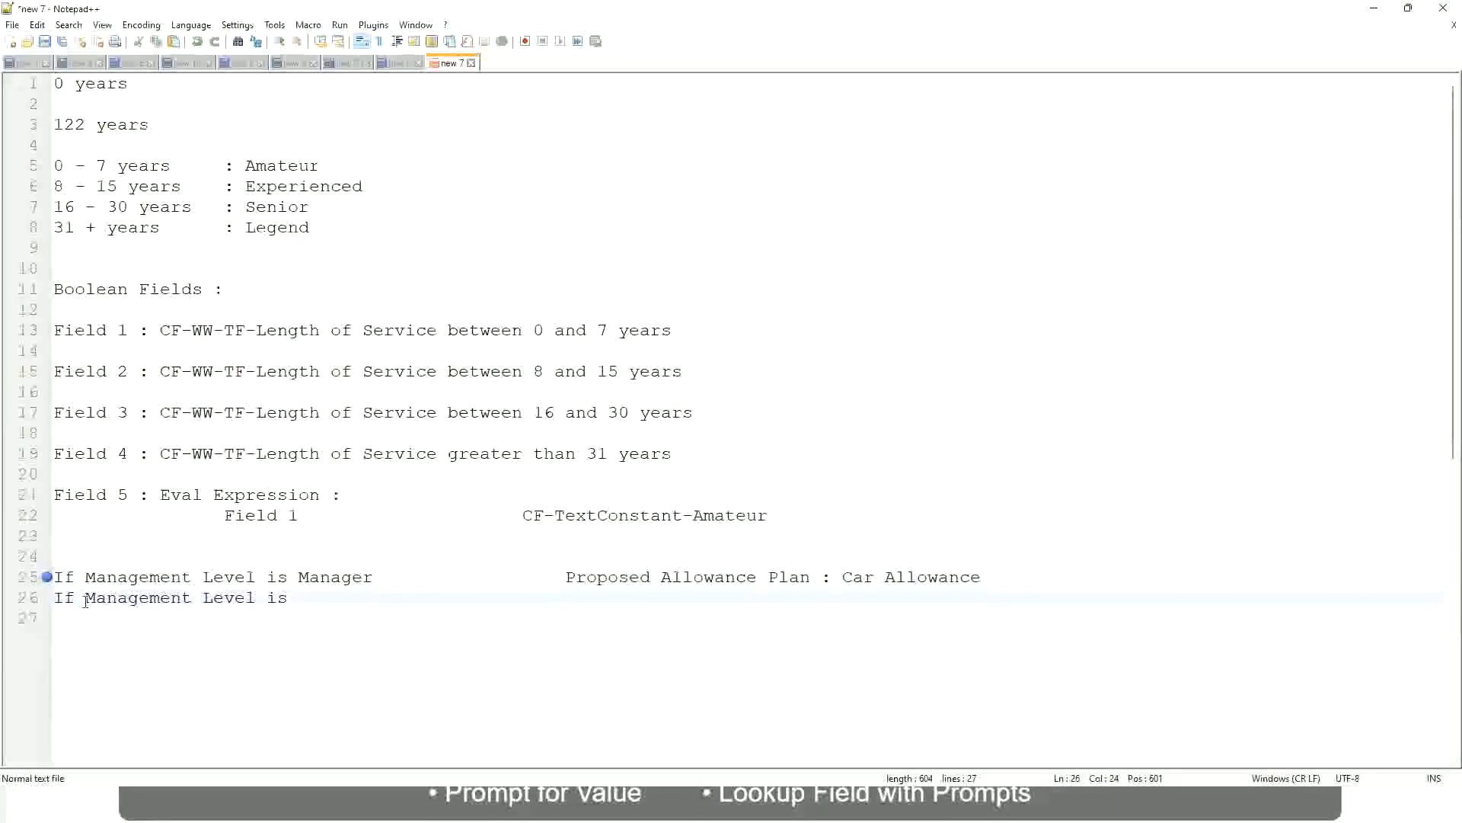
Step: Complete the second rule with the level Director and the aligned result Executive Allowance
{"action": "type", "text": "Director"}
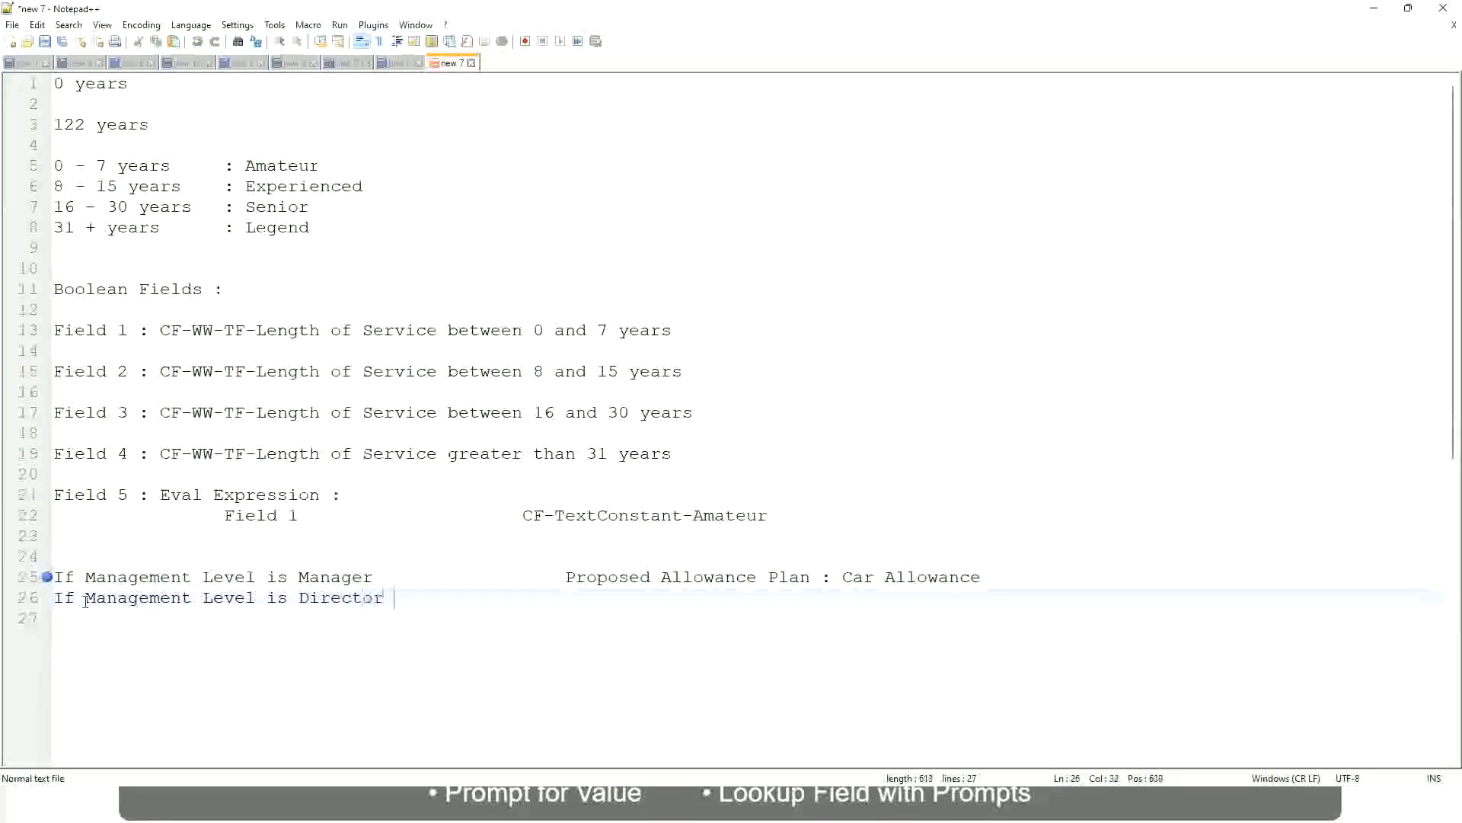
{"action": "key", "text": "Tab"}
{"action": "key", "text": "Tab"}
{"action": "key", "text": "Tab"}
{"action": "key", "text": "Tab"}
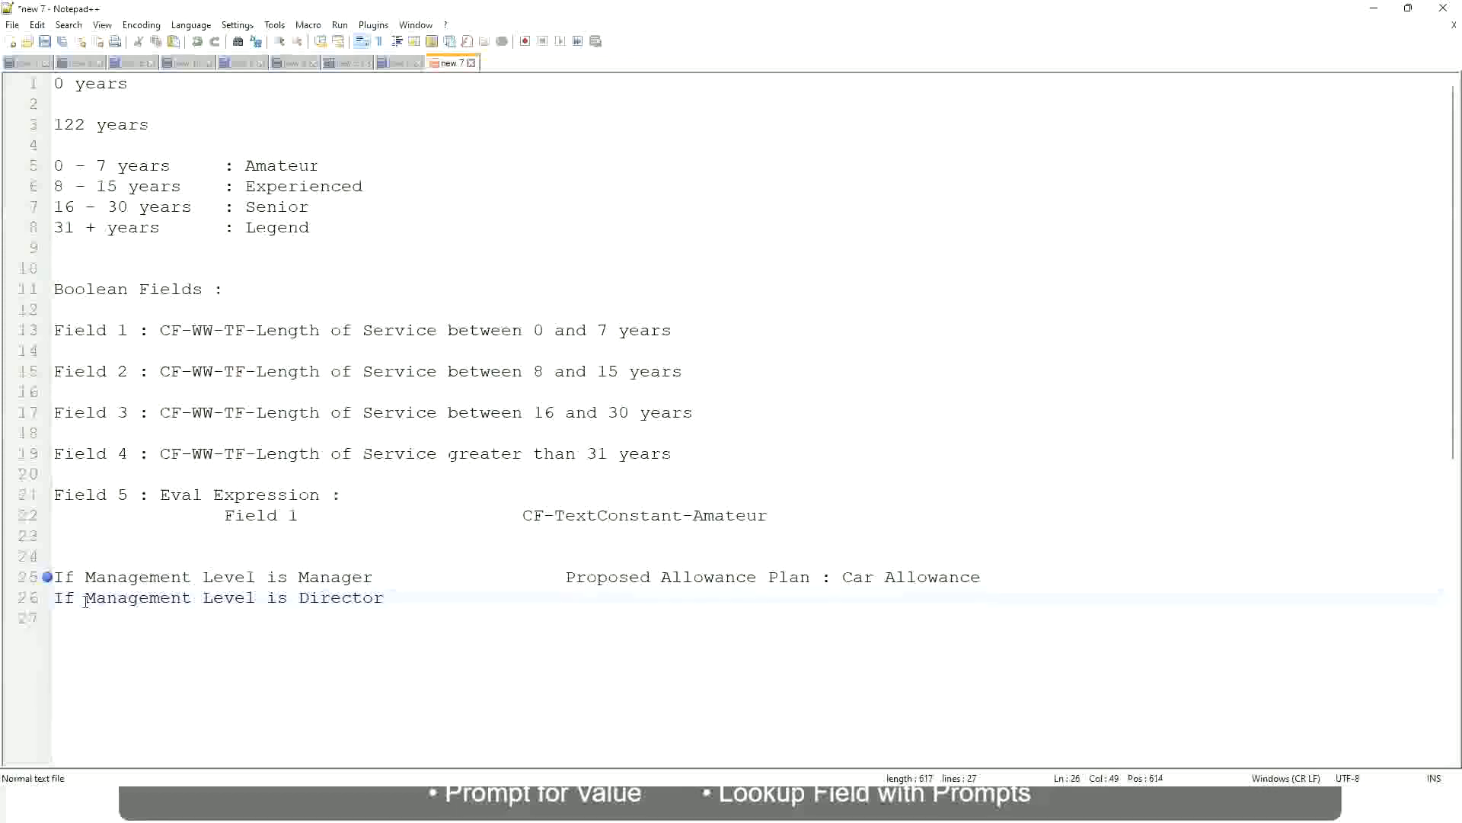
{"action": "type", "text": "Executive Allo"}
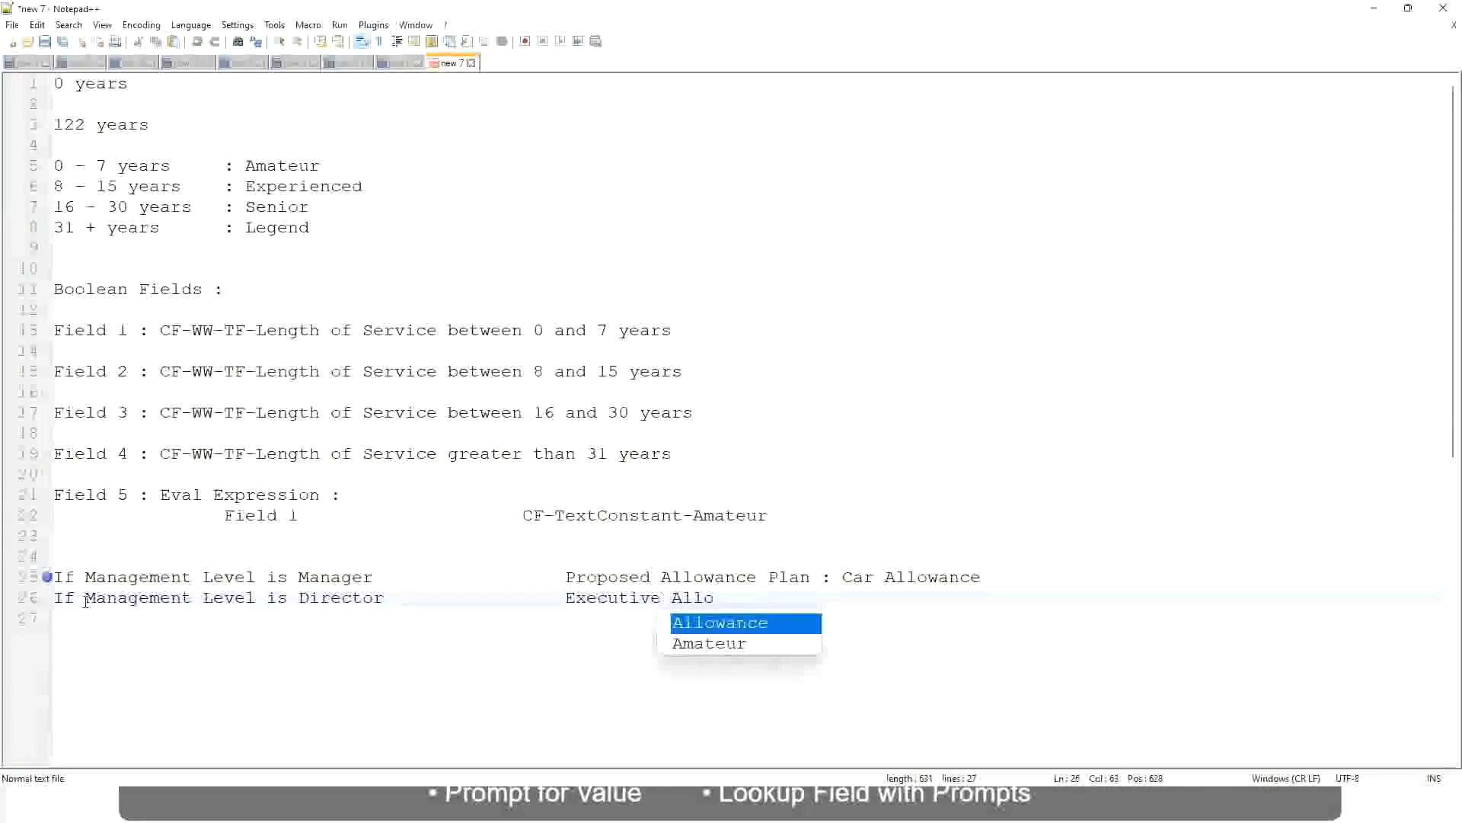
{"action": "key", "text": "Return"}
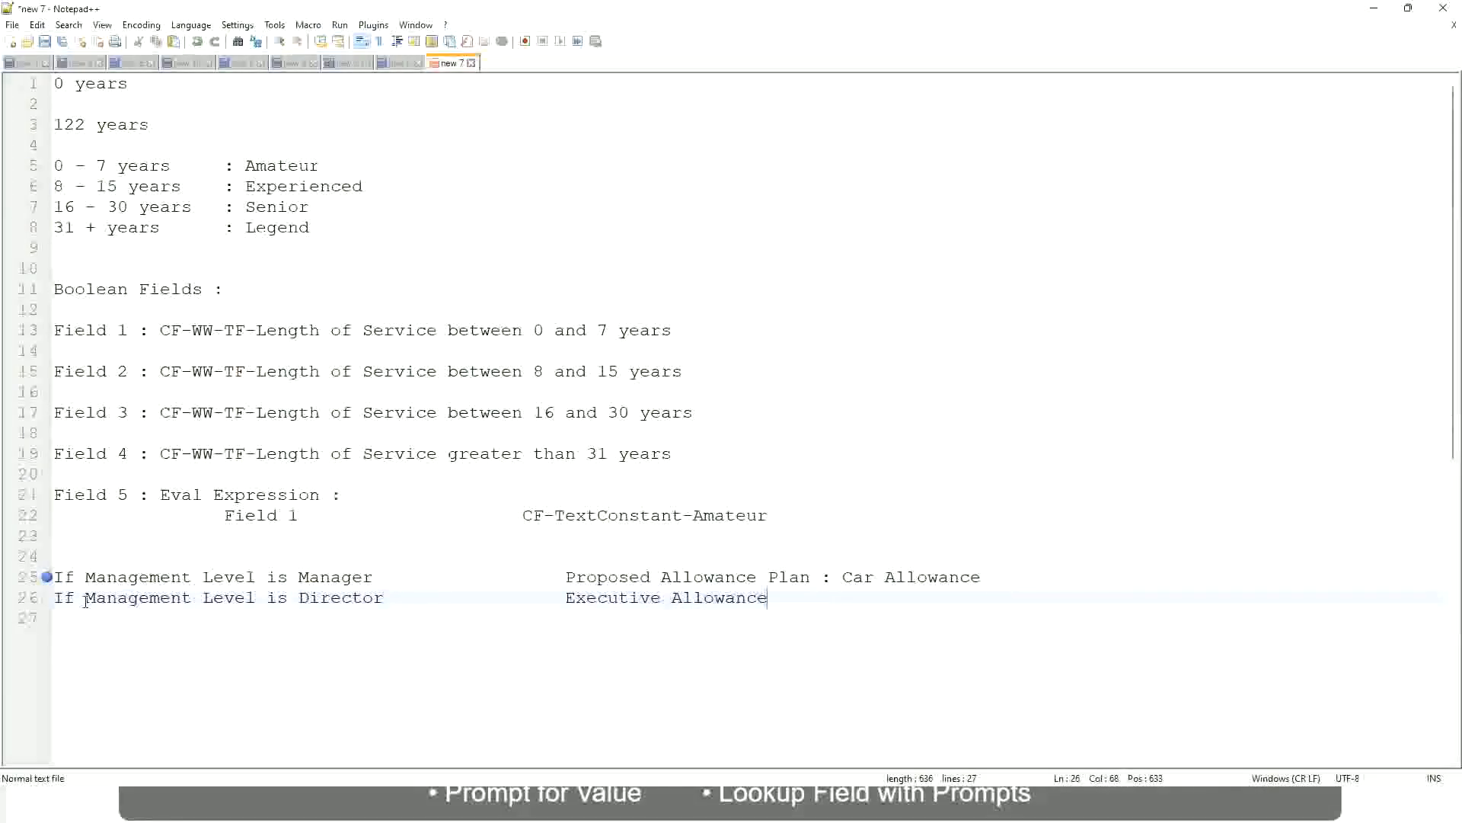
Step: Start a third rule line reading "If Management Level is" below the Director rule
{"action": "key", "text": "Return"}
{"action": "type", "text": "If Mana"}
{"action": "key", "text": "Return"}
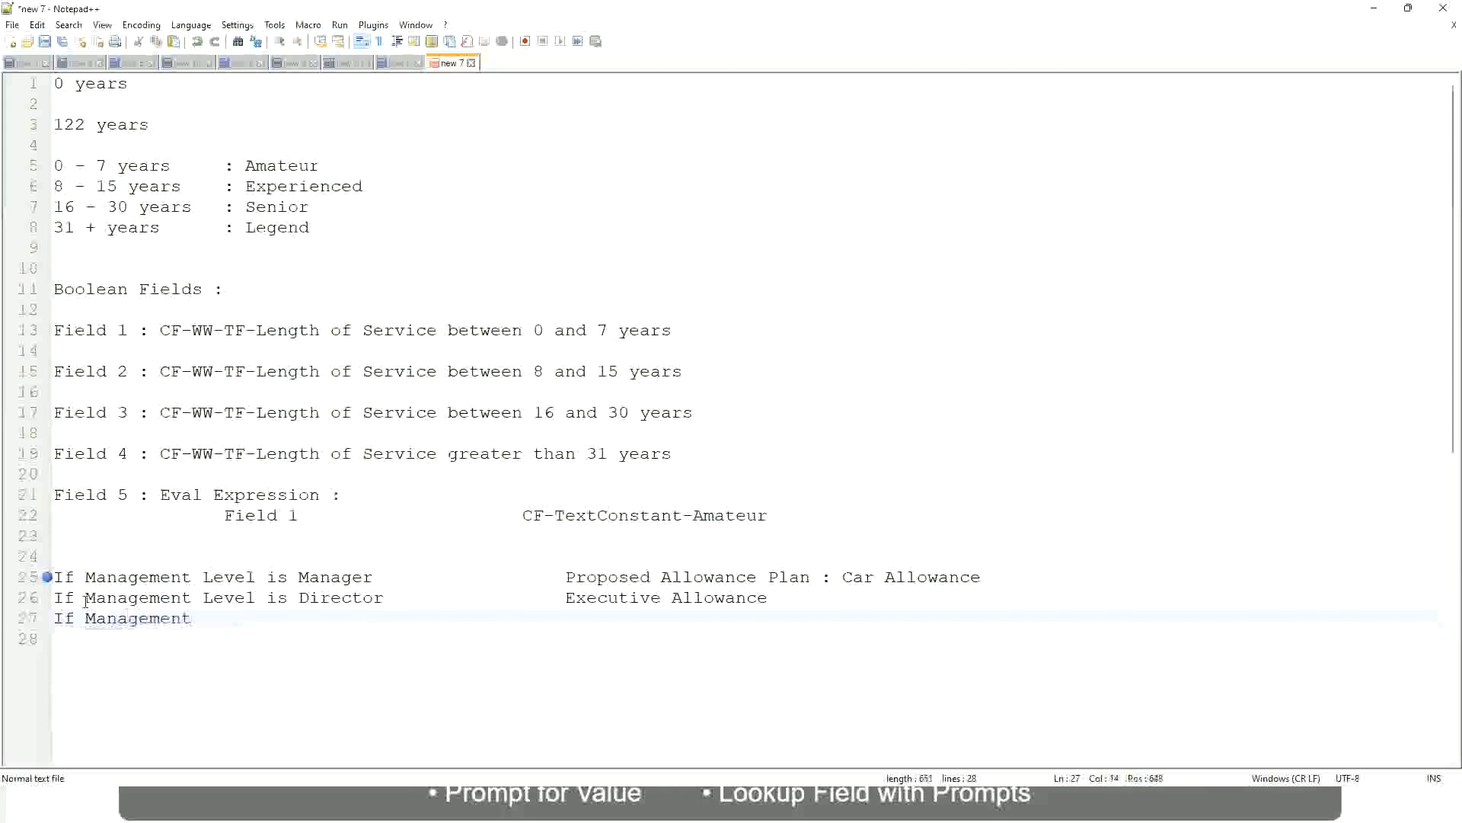
{"action": "type", "text": "le"}
{"action": "key", "text": "BackSpace"}
{"action": "key", "text": "BackSpace"}
{"action": "type", "text": "le"}
{"action": "key", "text": "BackSpace"}
{"action": "key", "text": "BackSpace"}
{"action": "type", "text": "Le"}
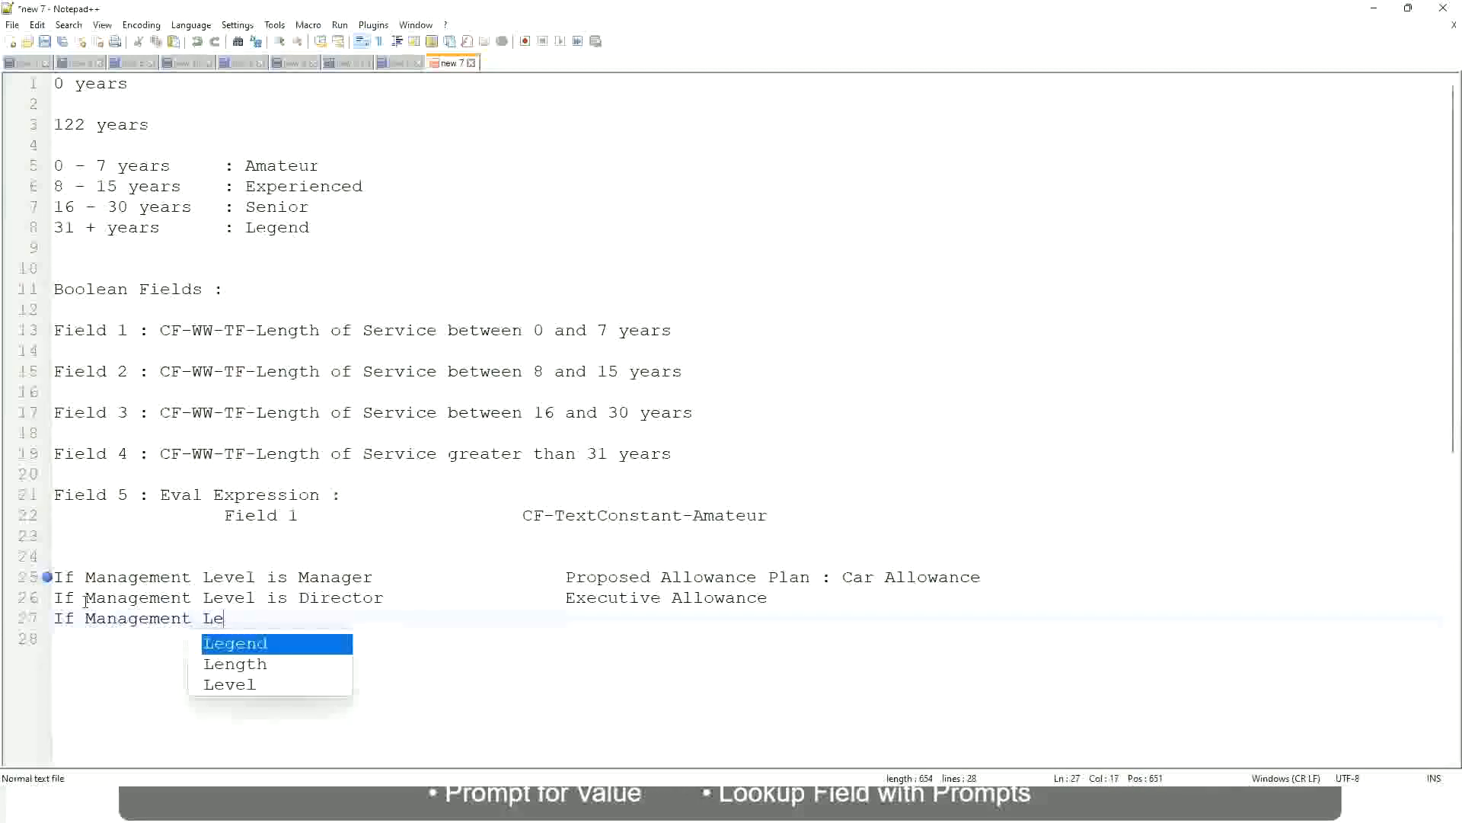
{"action": "key", "text": "Return"}
{"action": "type", "text": "is "}
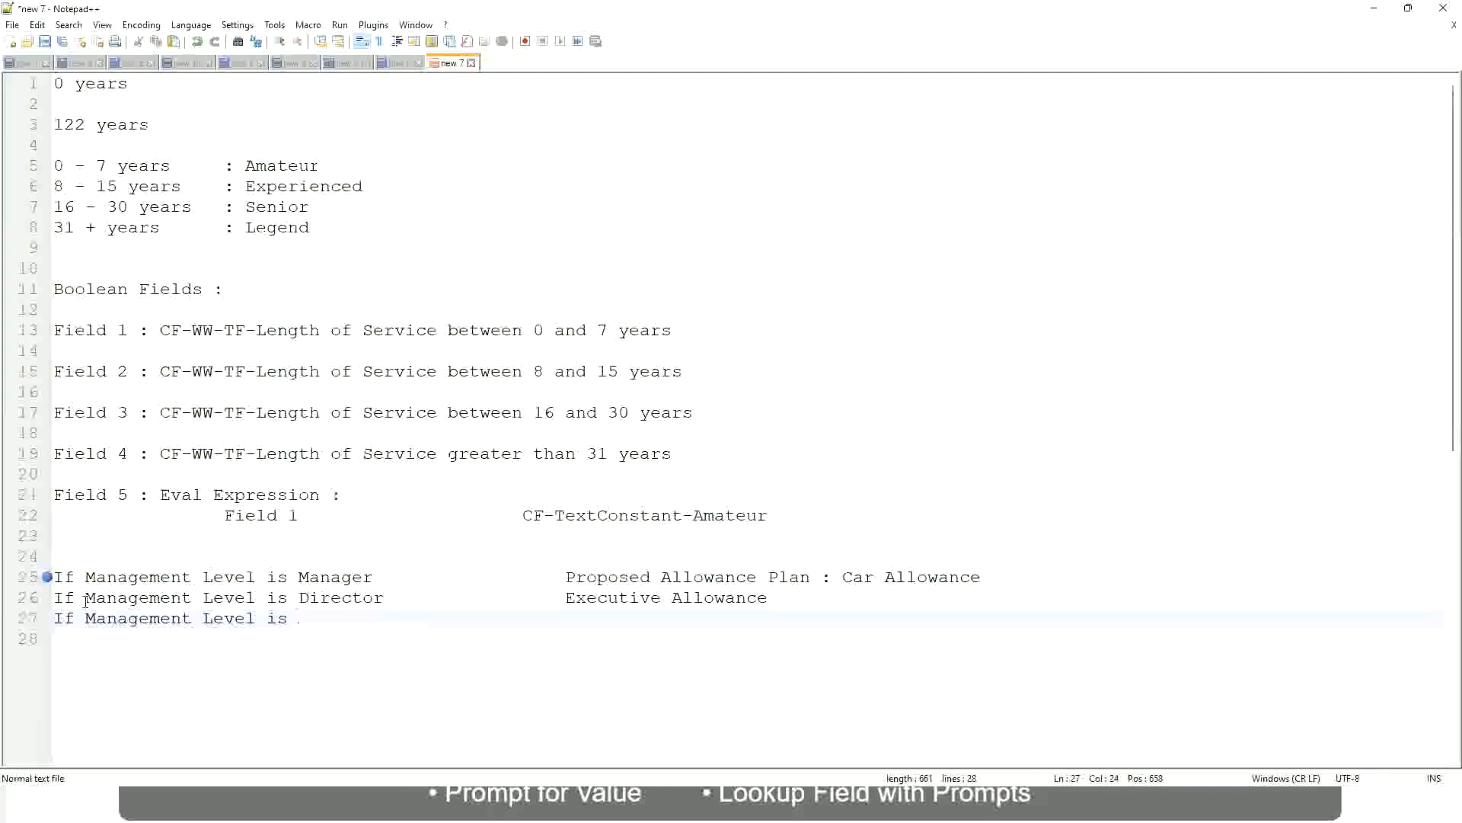
Step: Complete the third rule with the level CEO and the aligned result "CEO Allowance"
{"action": "type", "text": "CEO"}
{"action": "key", "text": "Tab"}
{"action": "key", "text": "Tab"}
{"action": "key", "text": "Tab"}
{"action": "key", "text": "Tab"}
{"action": "type", "text": "CEO Allowance"}
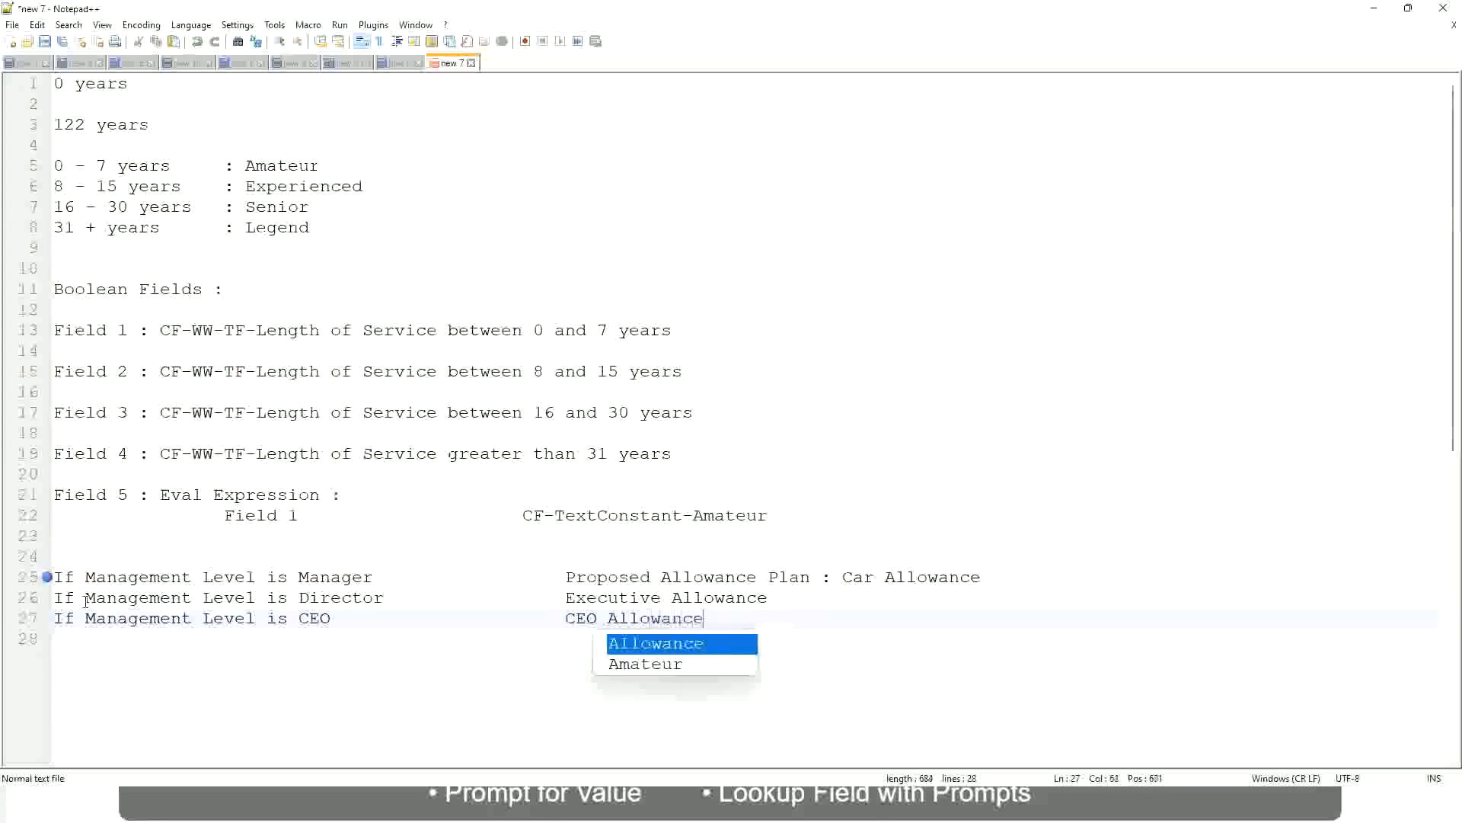
{"action": "key", "text": "Escape"}
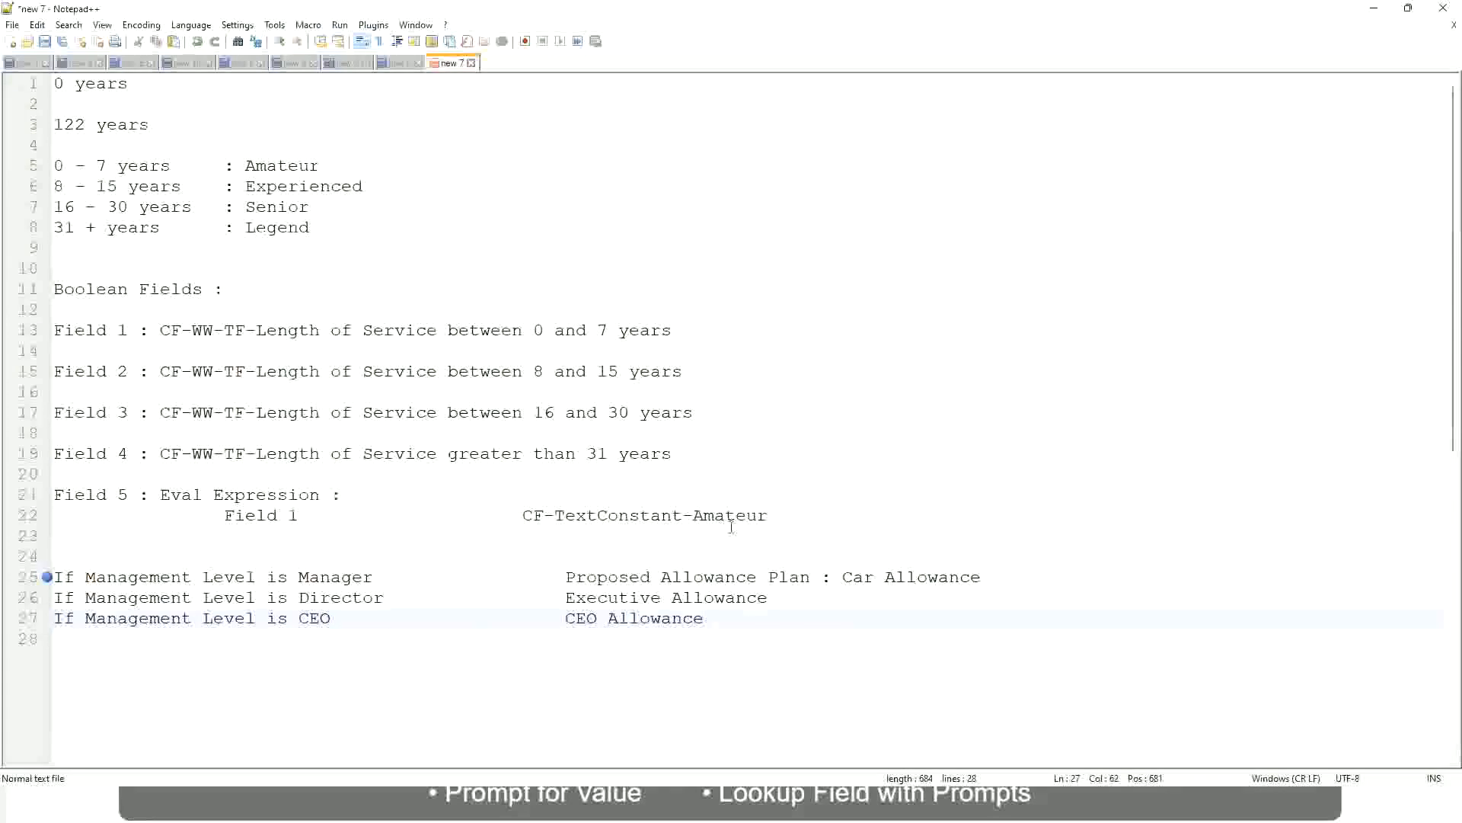
{"action": "left_click", "coordinate": [842, 576]}
{"action": "left_click_drag", "start_coordinate": [842, 575], "coordinate": [982, 572]}
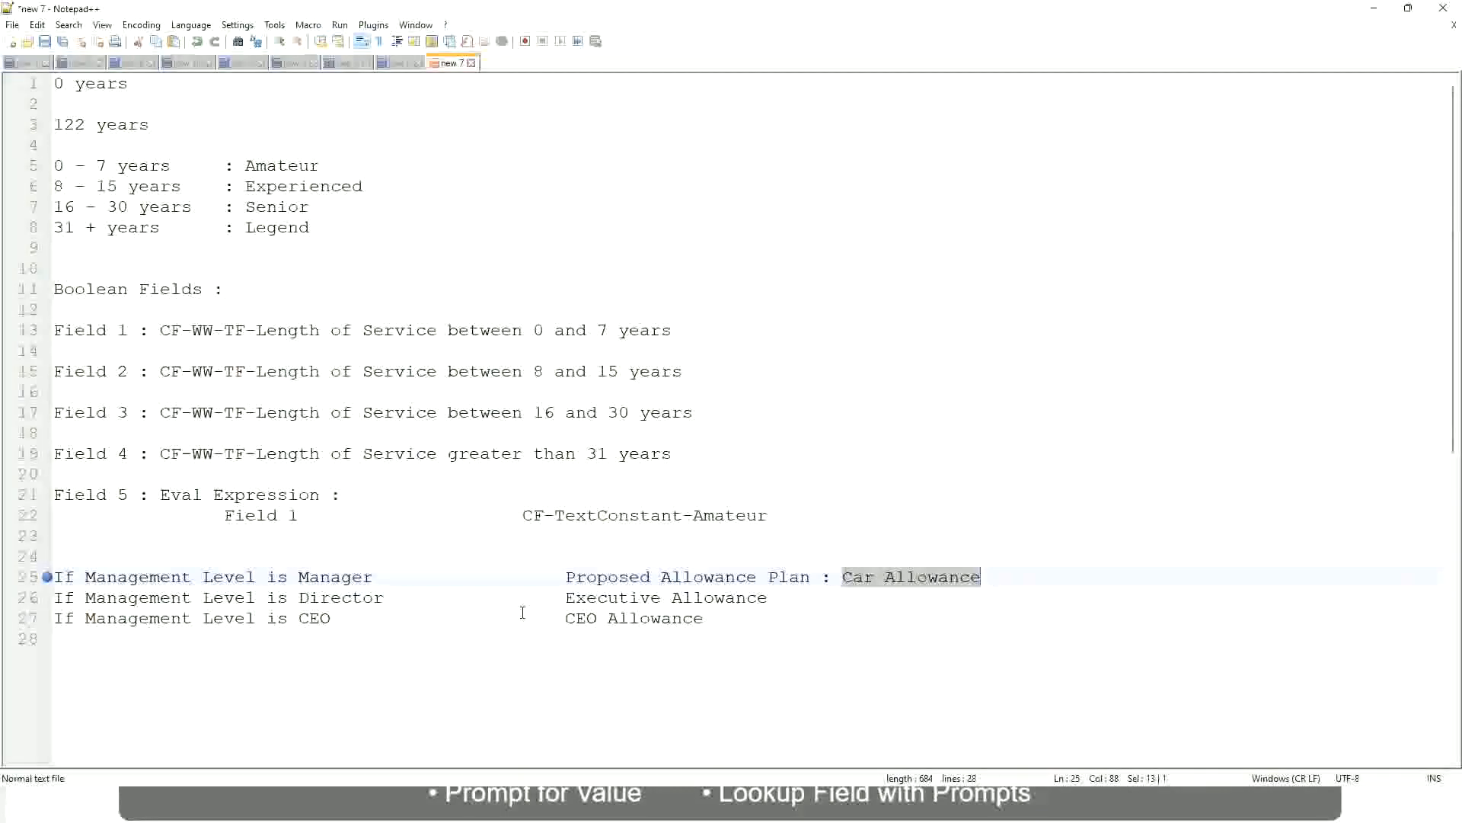
{"action": "left_click", "coordinate": [677, 577]}
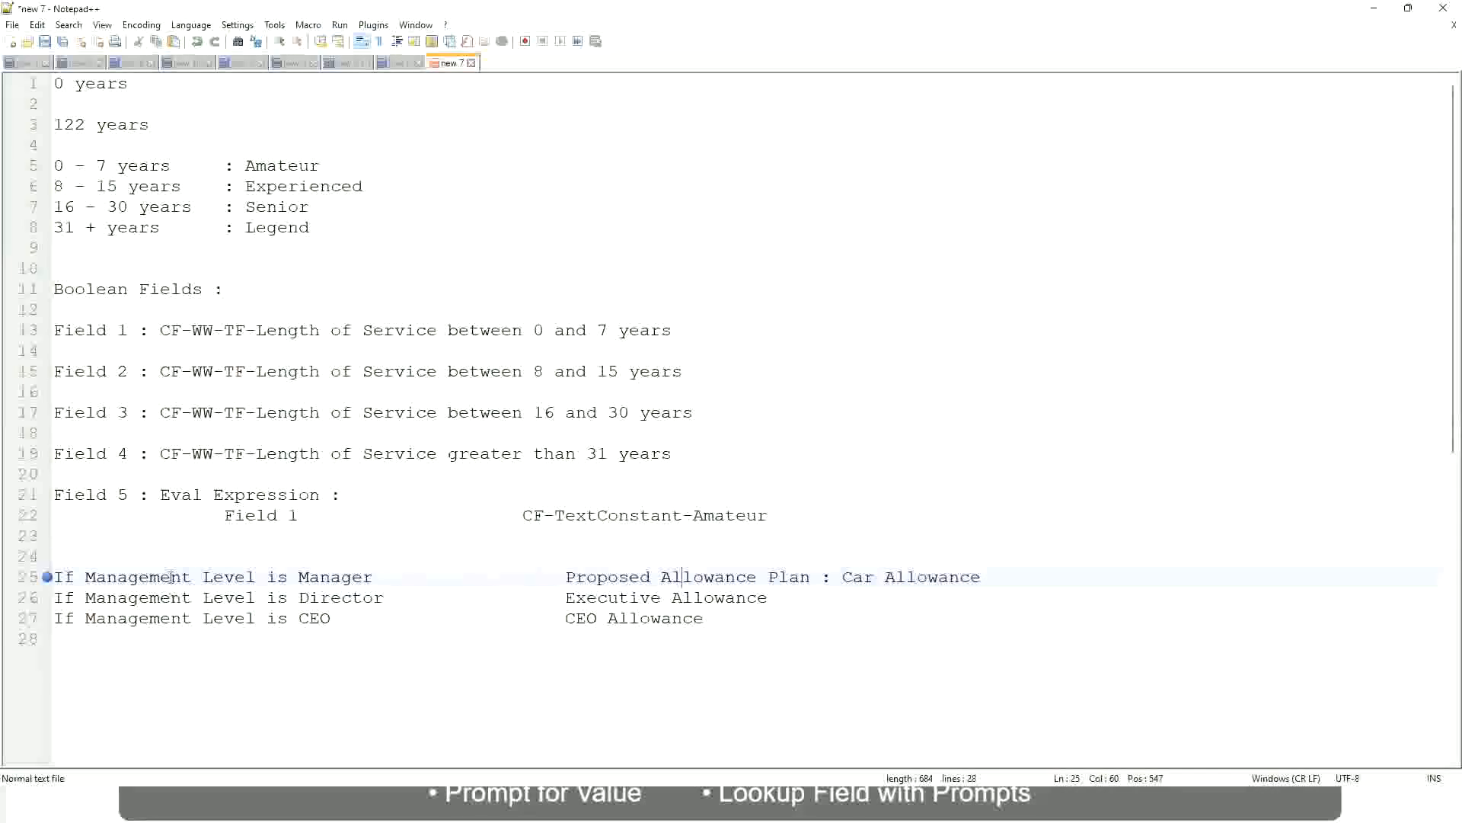
{"action": "left_click", "coordinate": [298, 576]}
Step: Replace the Manager rule's whole result, including the Proposed Allowance Plan label, with "First Line Manager"
{"action": "left_click_drag", "start_coordinate": [566, 576], "coordinate": [1002, 572]}
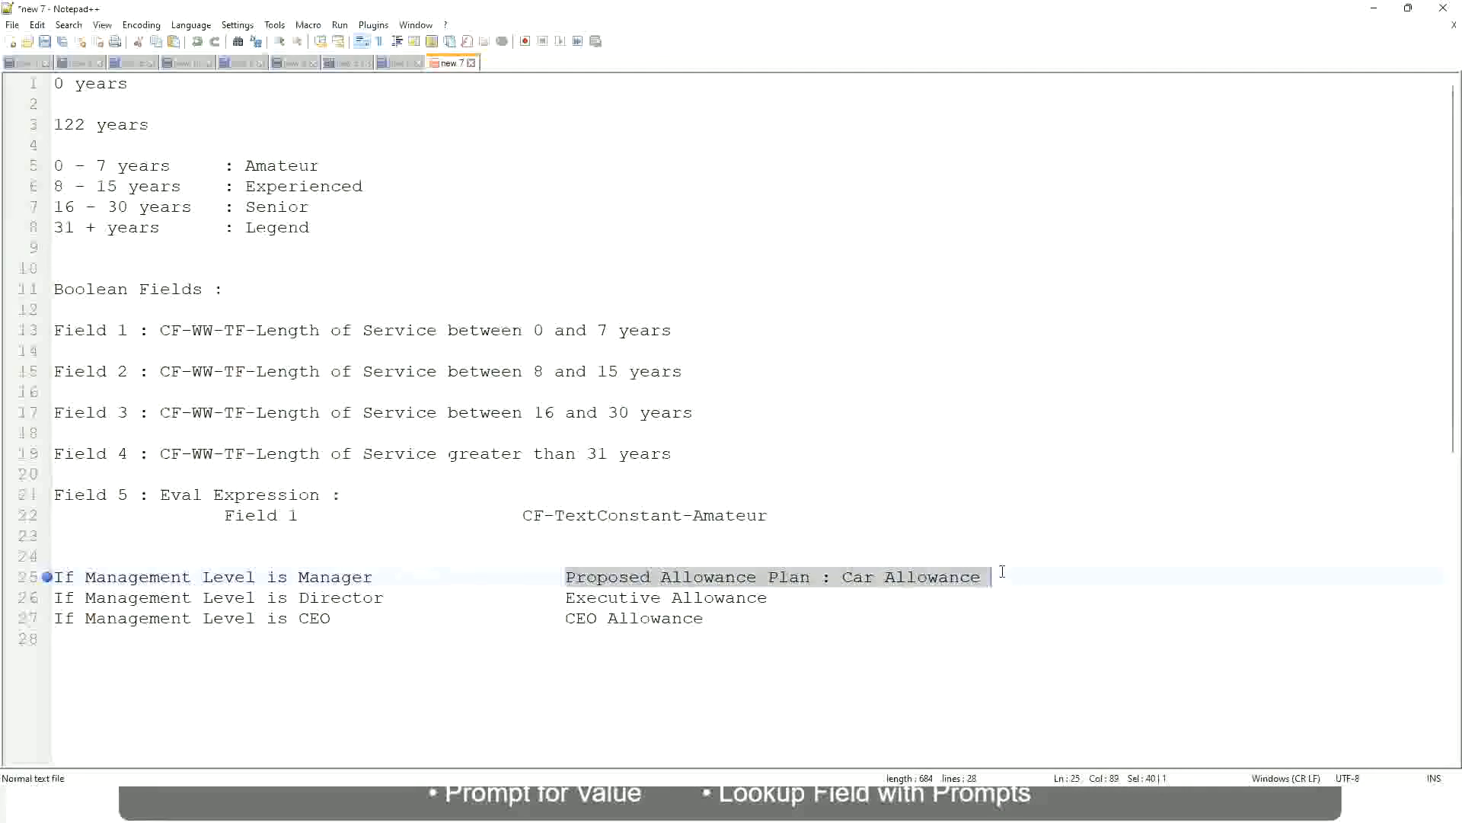
{"action": "type", "text": "Managers"}
{"action": "key", "text": "BackSpace"}
{"action": "key", "text": "BackSpace"}
{"action": "key", "text": "BackSpace"}
{"action": "key", "text": "BackSpace"}
{"action": "key", "text": "BackSpace"}
{"action": "key", "text": "BackSpace"}
{"action": "key", "text": "BackSpace"}
{"action": "key", "text": "BackSpace"}
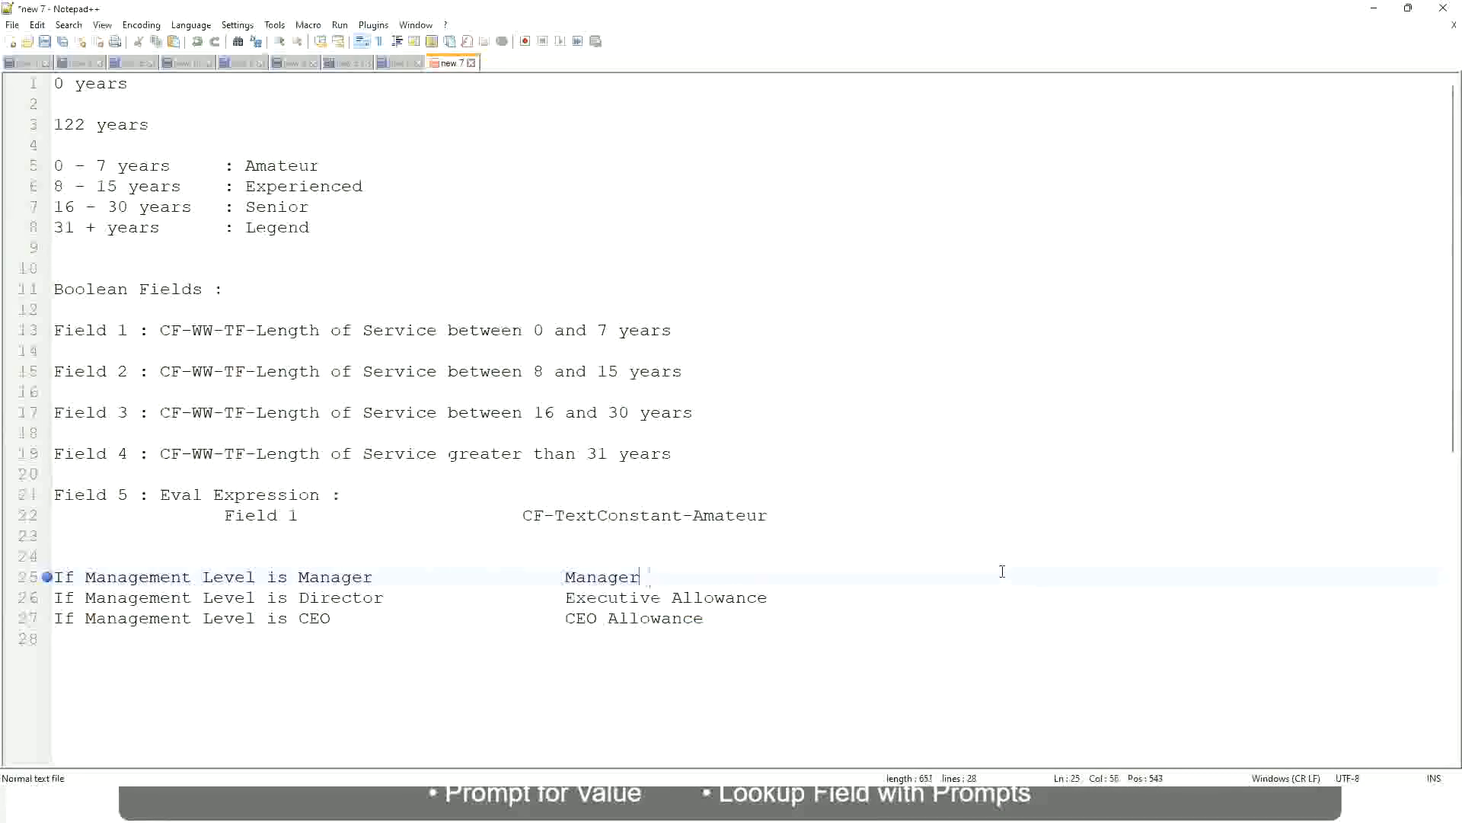
{"action": "type", "text": "First Line Ma"}
{"action": "type", "text": "nager"}
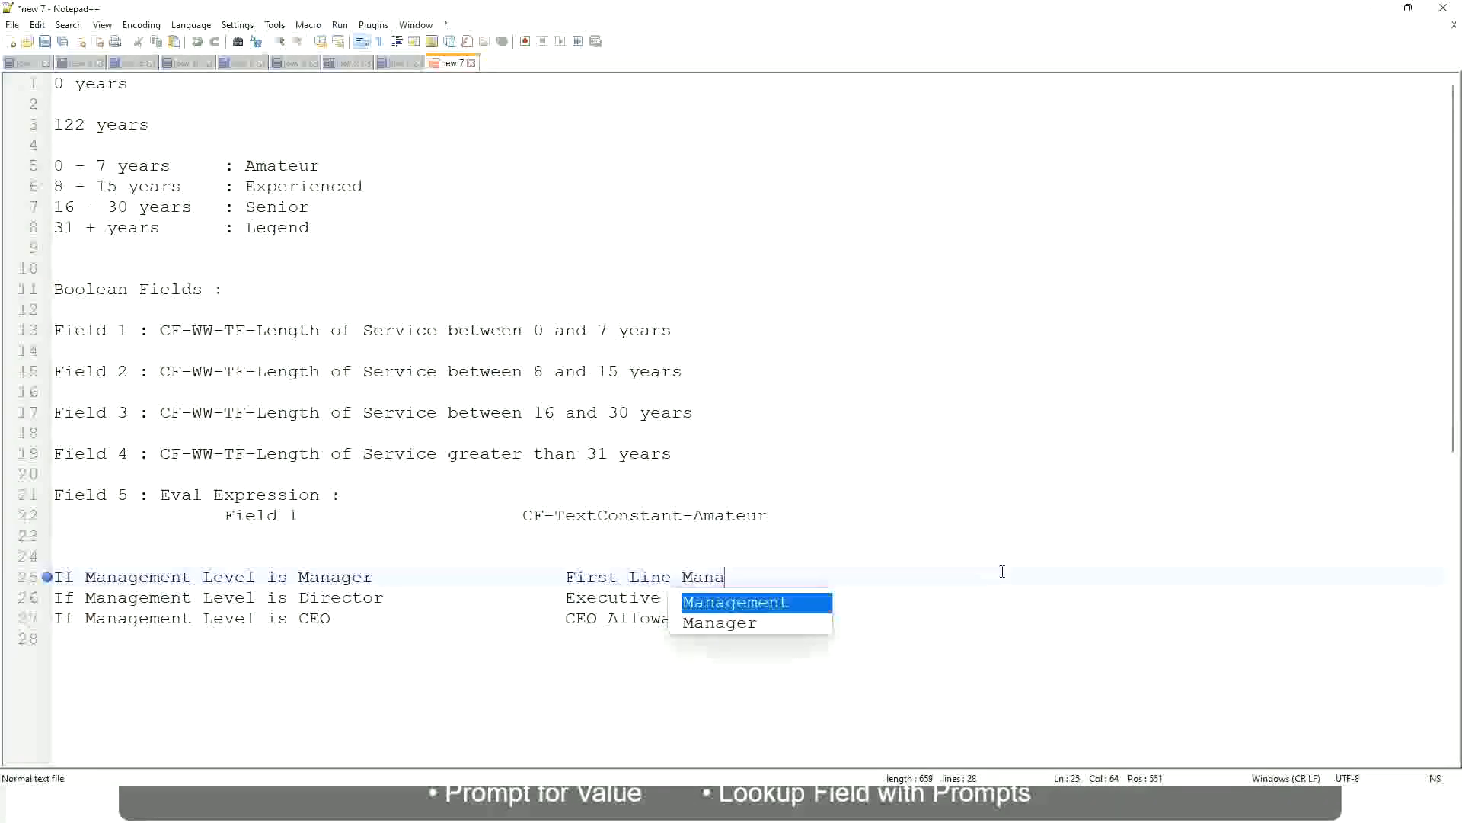
Step: Insert "Name of the" in front of "First Line Manager" in the Manager rule's result
{"action": "key", "text": "Left"}
{"action": "key", "text": "Left"}
{"action": "key", "text": "Left"}
{"action": "key", "text": "Left"}
{"action": "key", "text": "Left"}
{"action": "key", "text": "Left"}
{"action": "key", "text": "Left"}
{"action": "key", "text": "Left"}
{"action": "key", "text": "Left"}
{"action": "key", "text": "Left"}
{"action": "key", "text": "Left"}
{"action": "key", "text": "Left"}
{"action": "key", "text": "Left"}
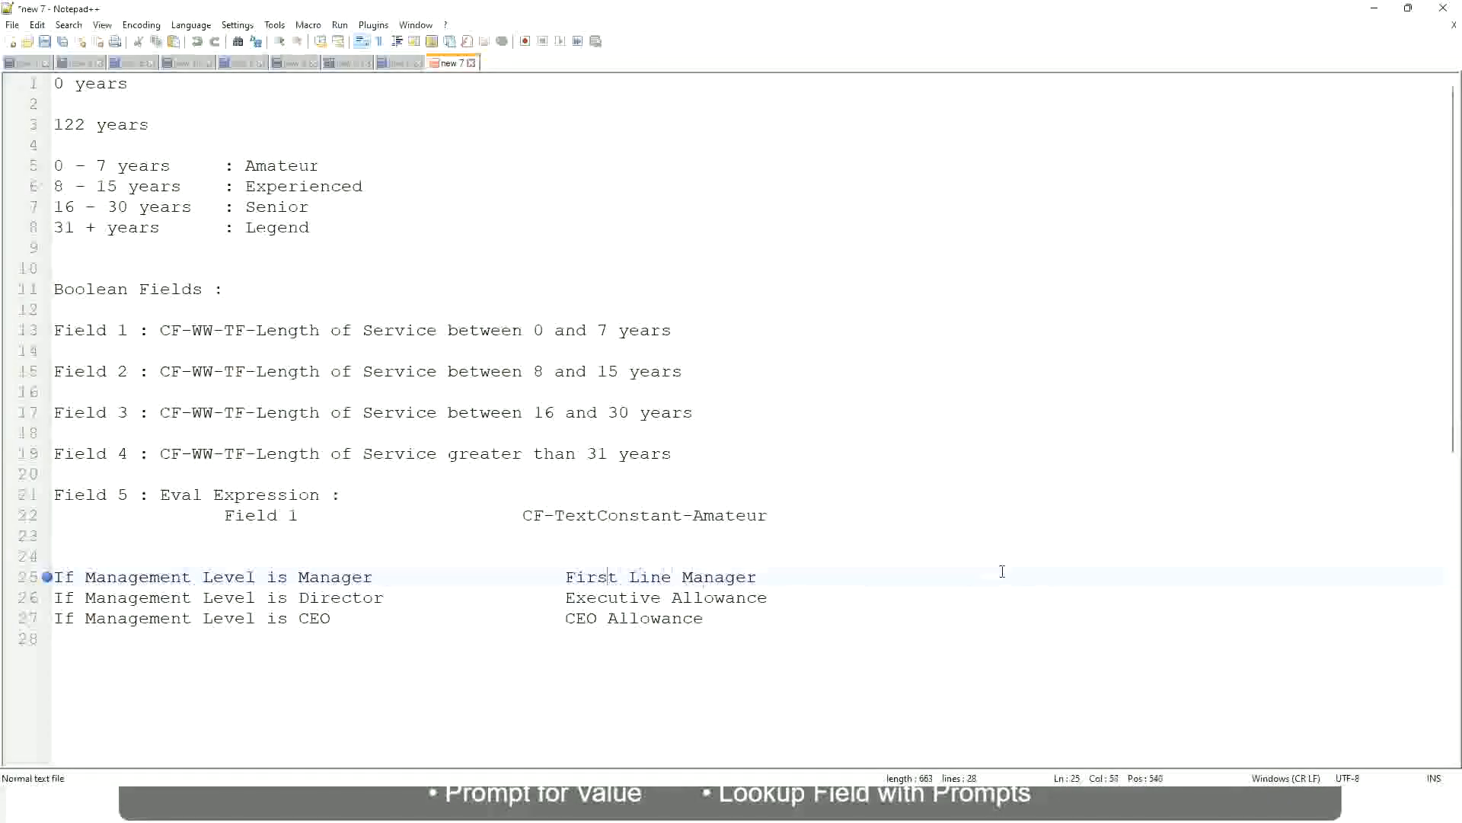
{"action": "type", "text": "Name of the"}
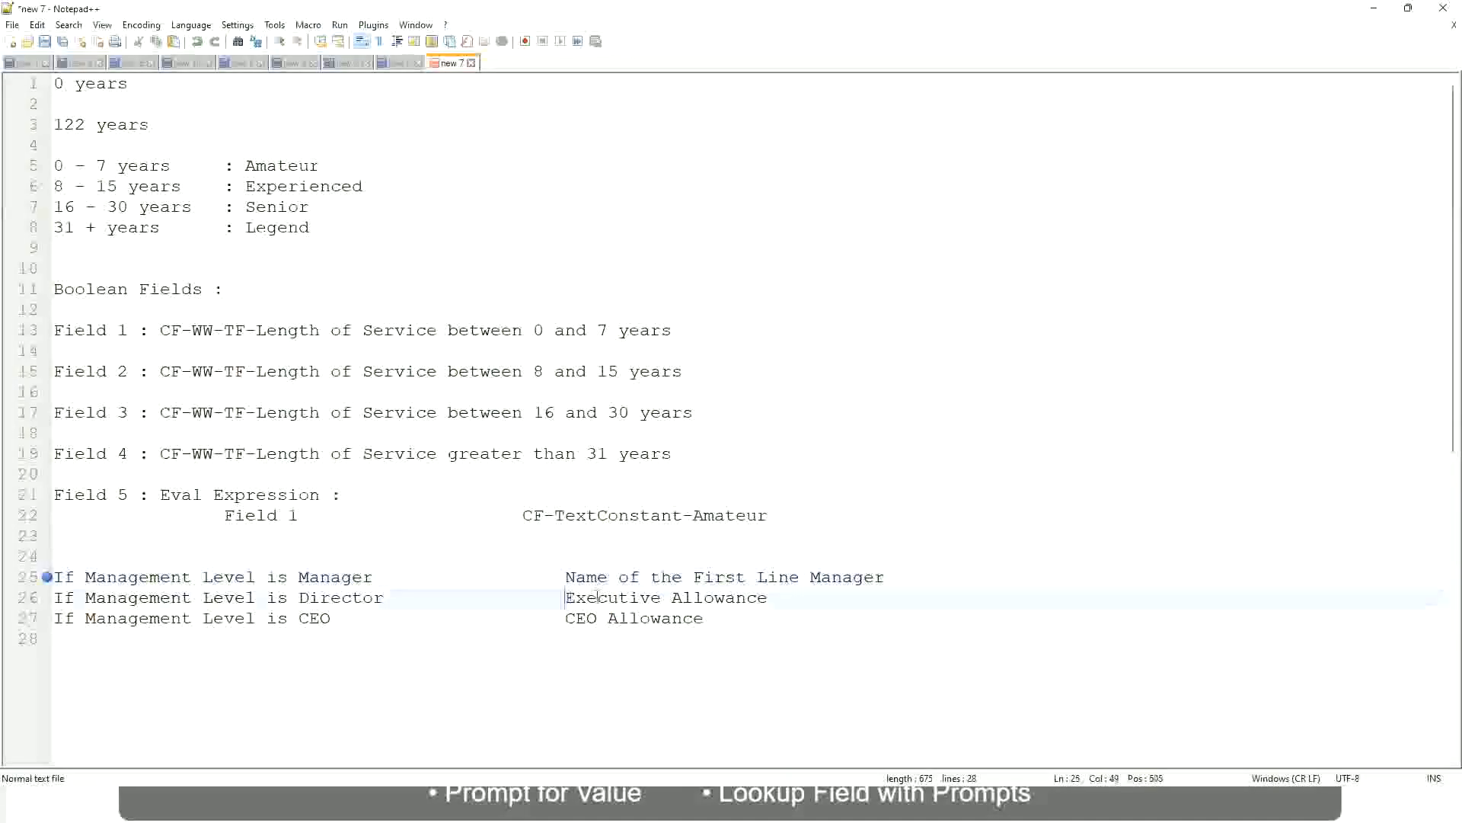
Step: Replace the Director rule's result "Executive Allowance" with the opening words "Name of"
{"action": "left_click_drag", "start_coordinate": [568, 595], "coordinate": [768, 598]}
{"action": "type", "text": "Name "}
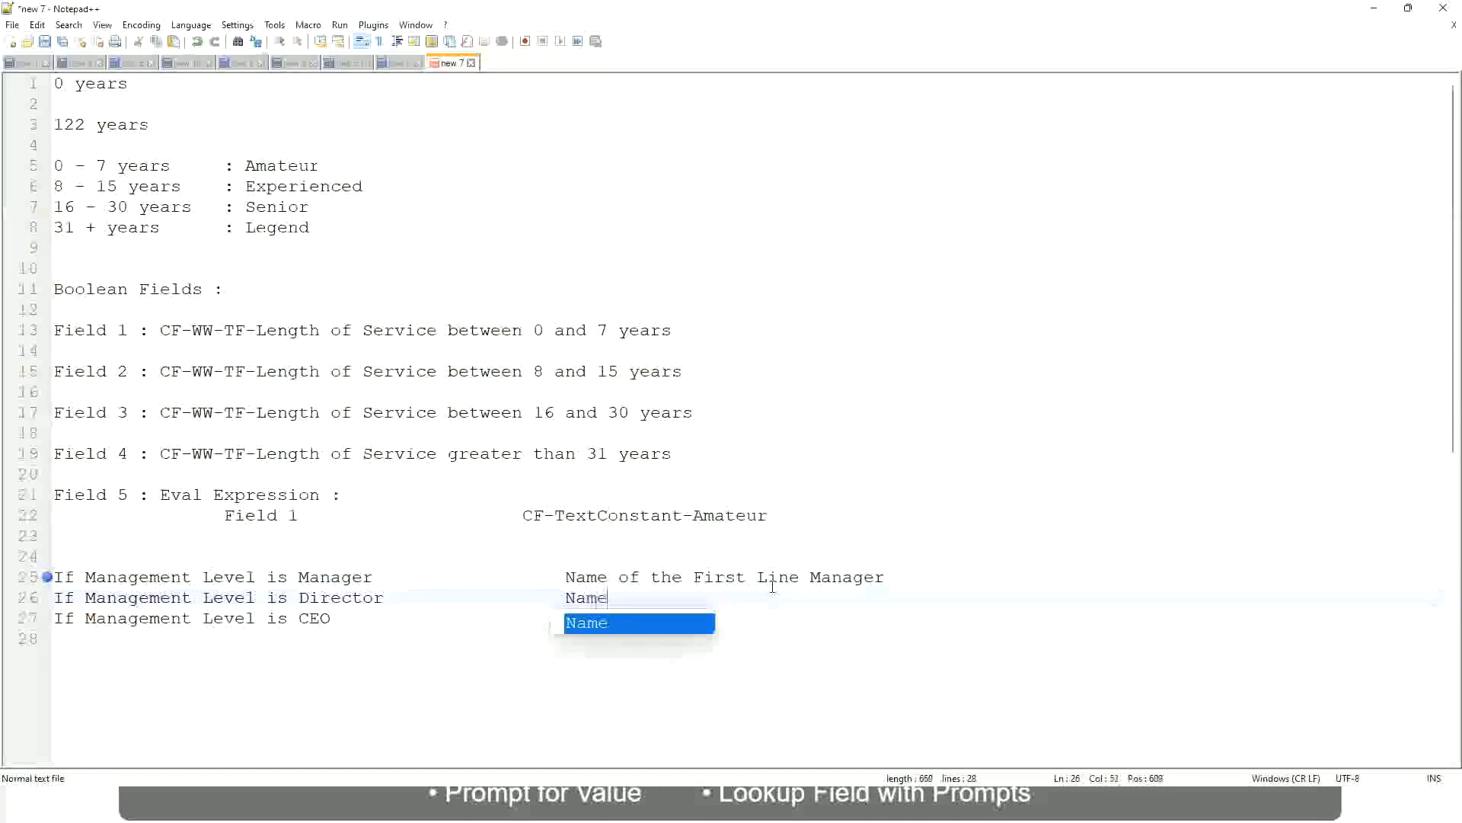
{"action": "type", "text": "of "}
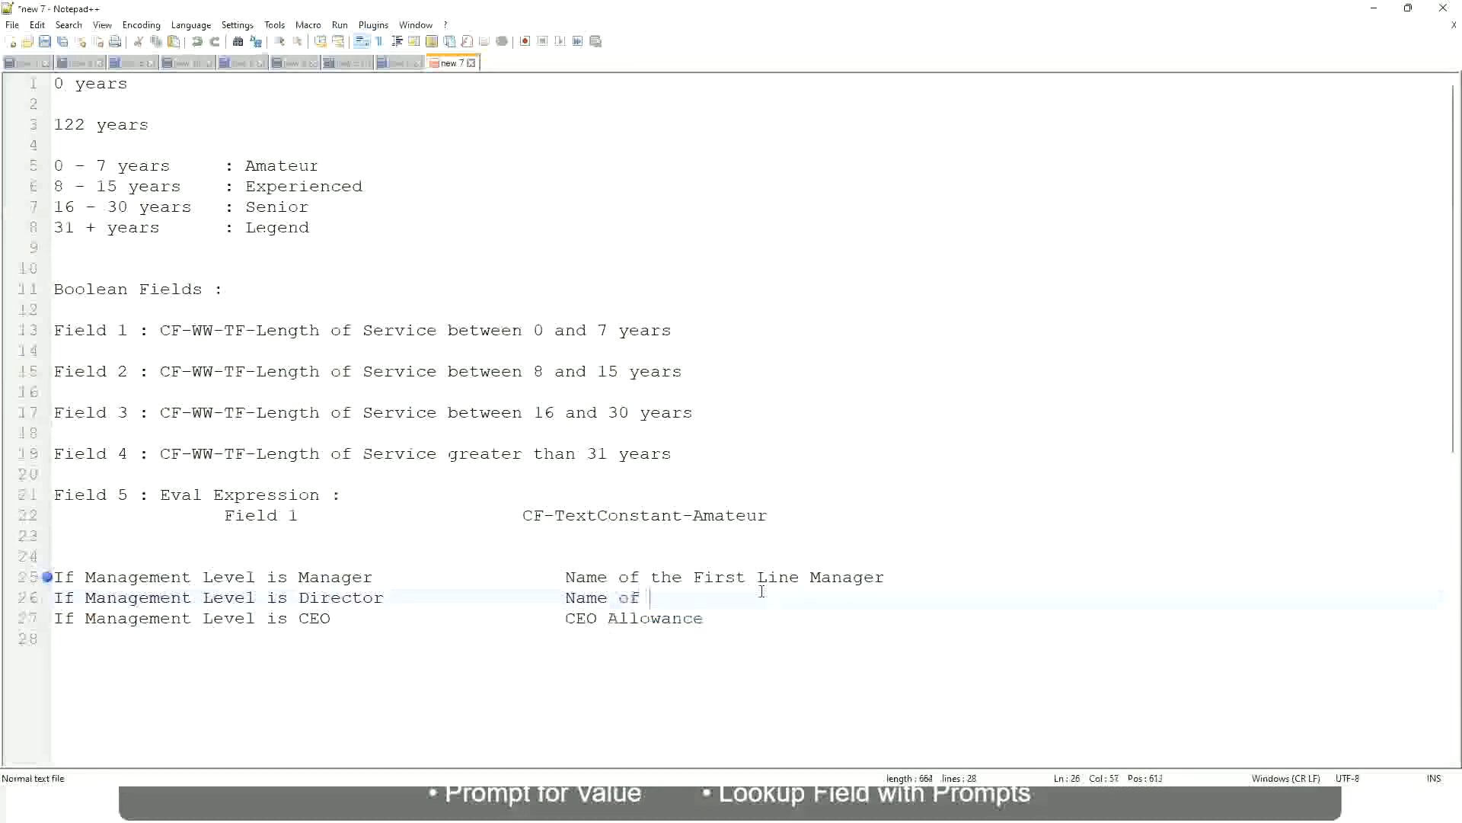
{"action": "type", "text": "the First"}
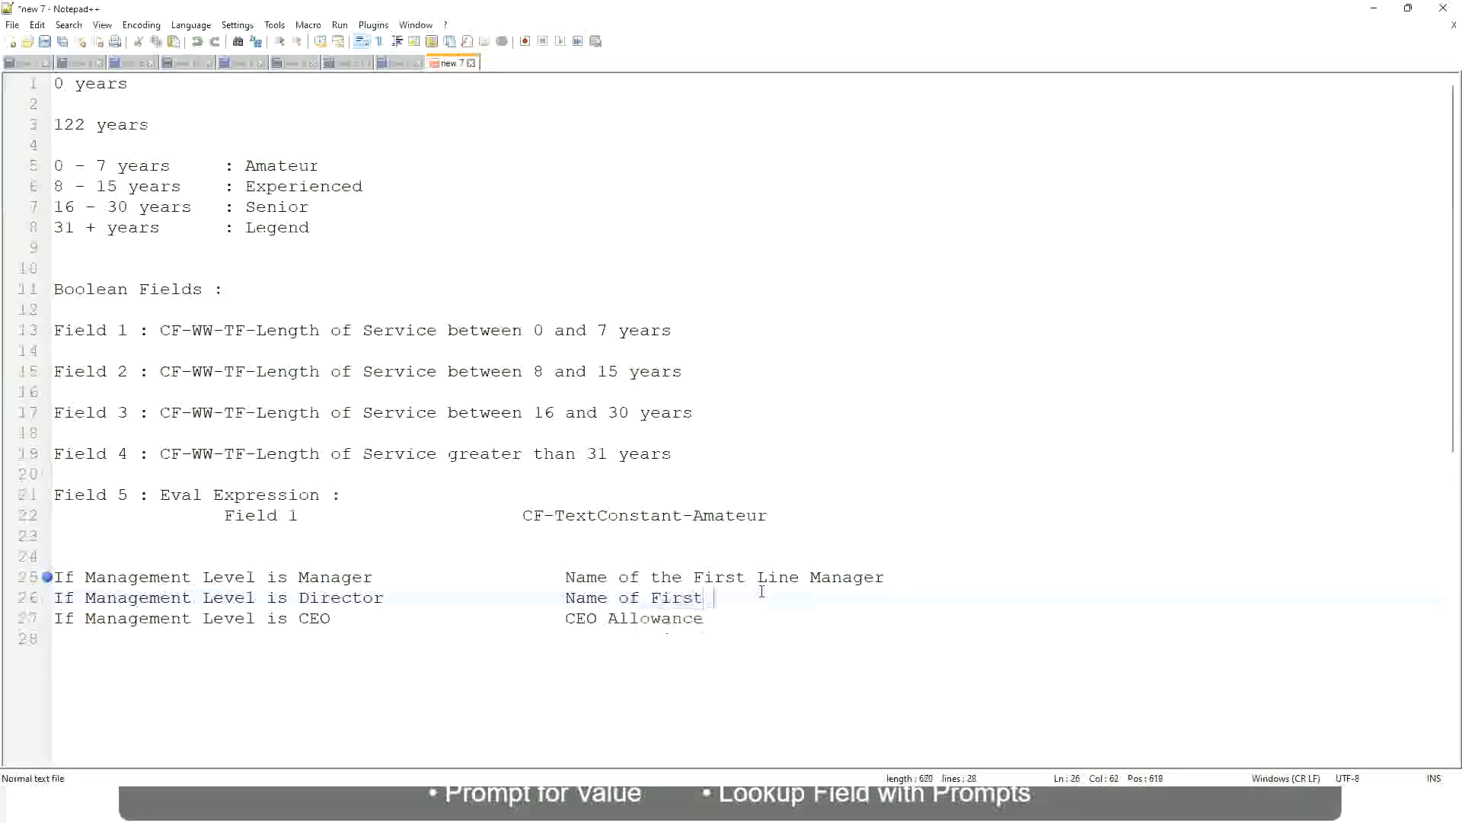
{"action": "key", "text": "BackSpace"}
{"action": "key", "text": "BackSpace"}
{"action": "key", "text": "BackSpace"}
{"action": "key", "text": "BackSpace"}
{"action": "key", "text": "BackSpace"}
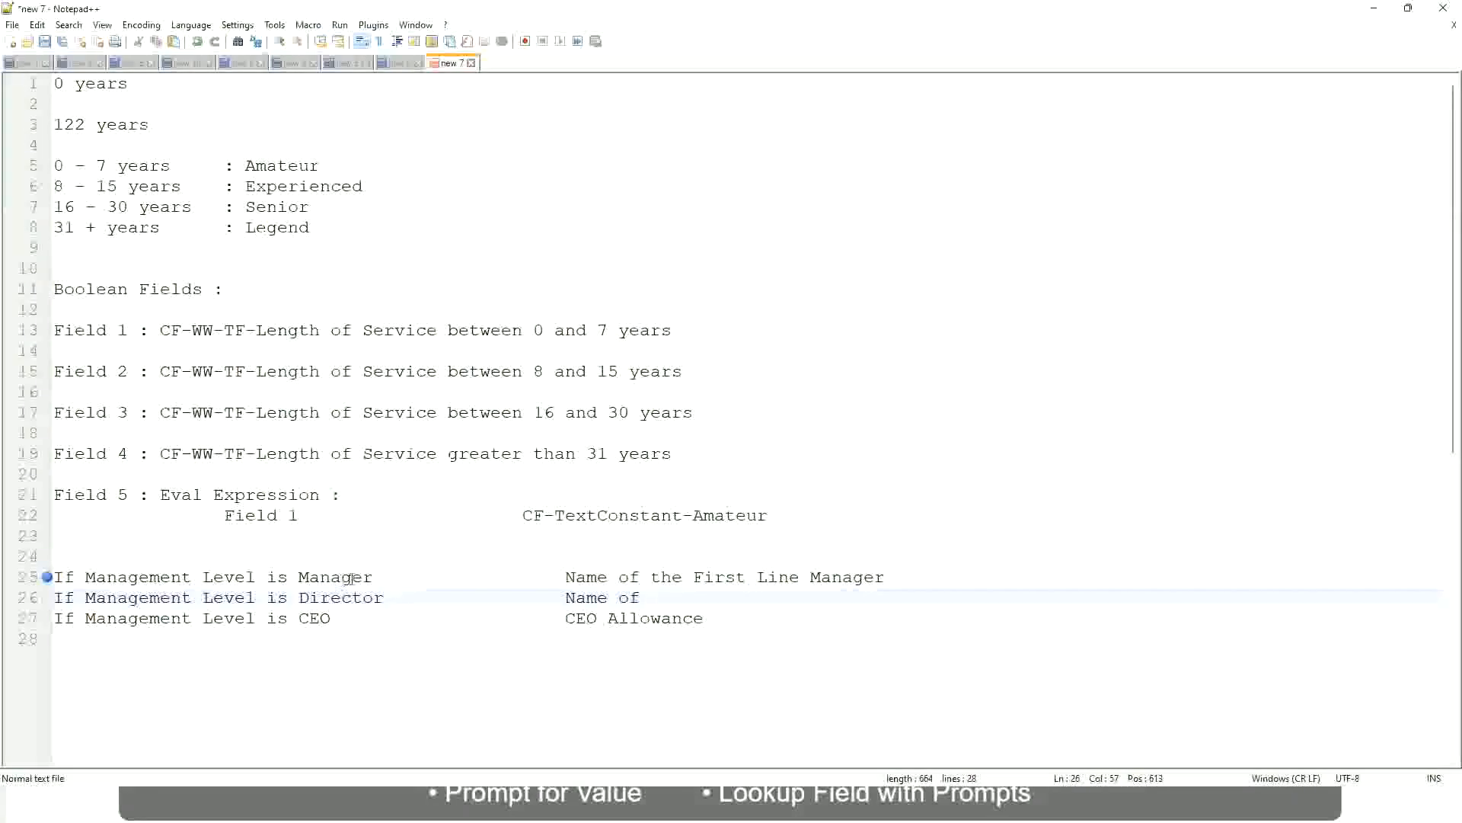
Step: Change "First" to "Second" in the Manager rule's result and complete the Director rule's result as "Name of Manager"
{"action": "double_click", "coordinate": [716, 577]}
{"action": "type", "text": "Second"}
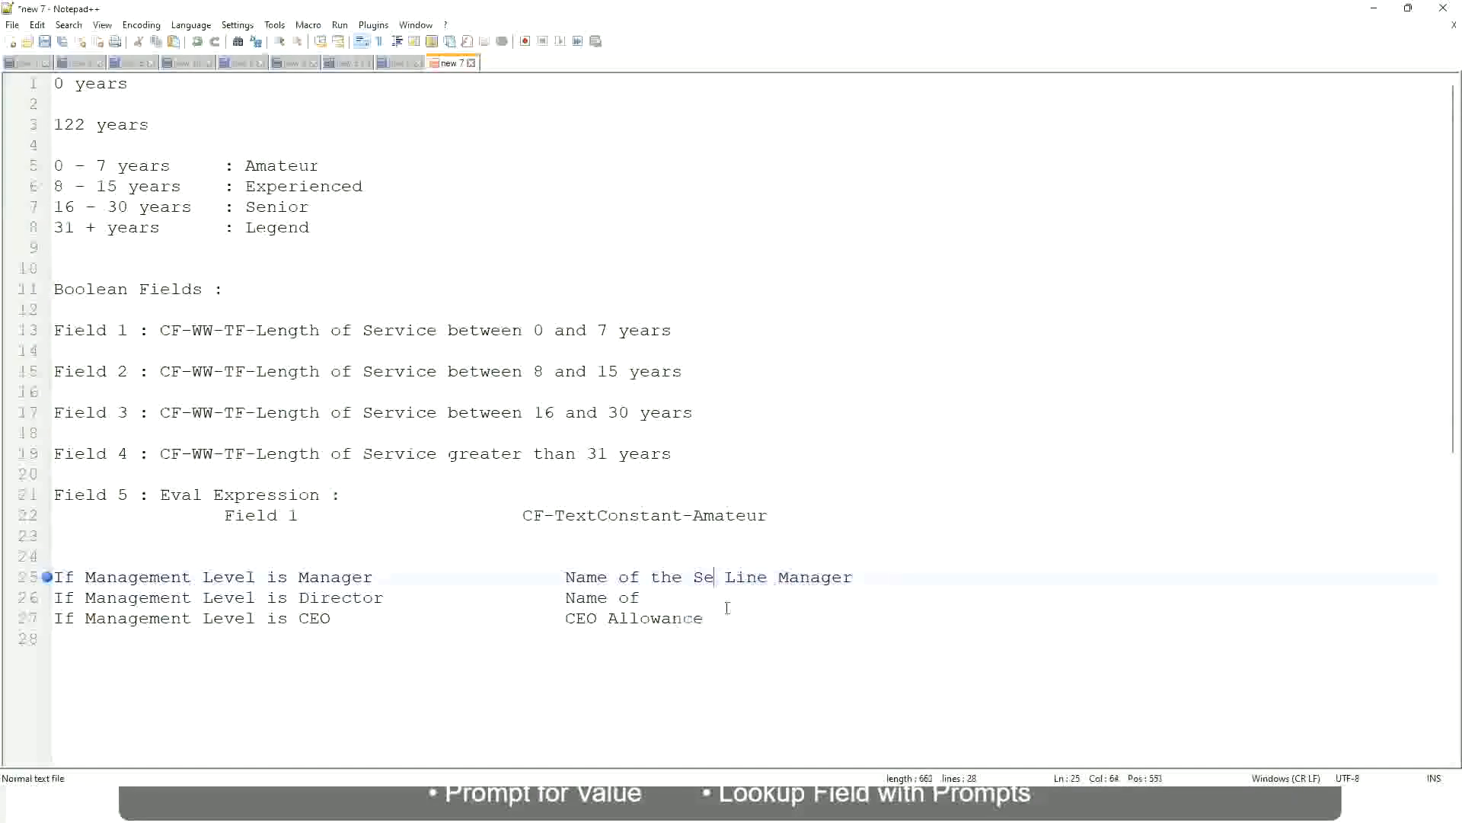
{"action": "key", "text": "BackSpace"}
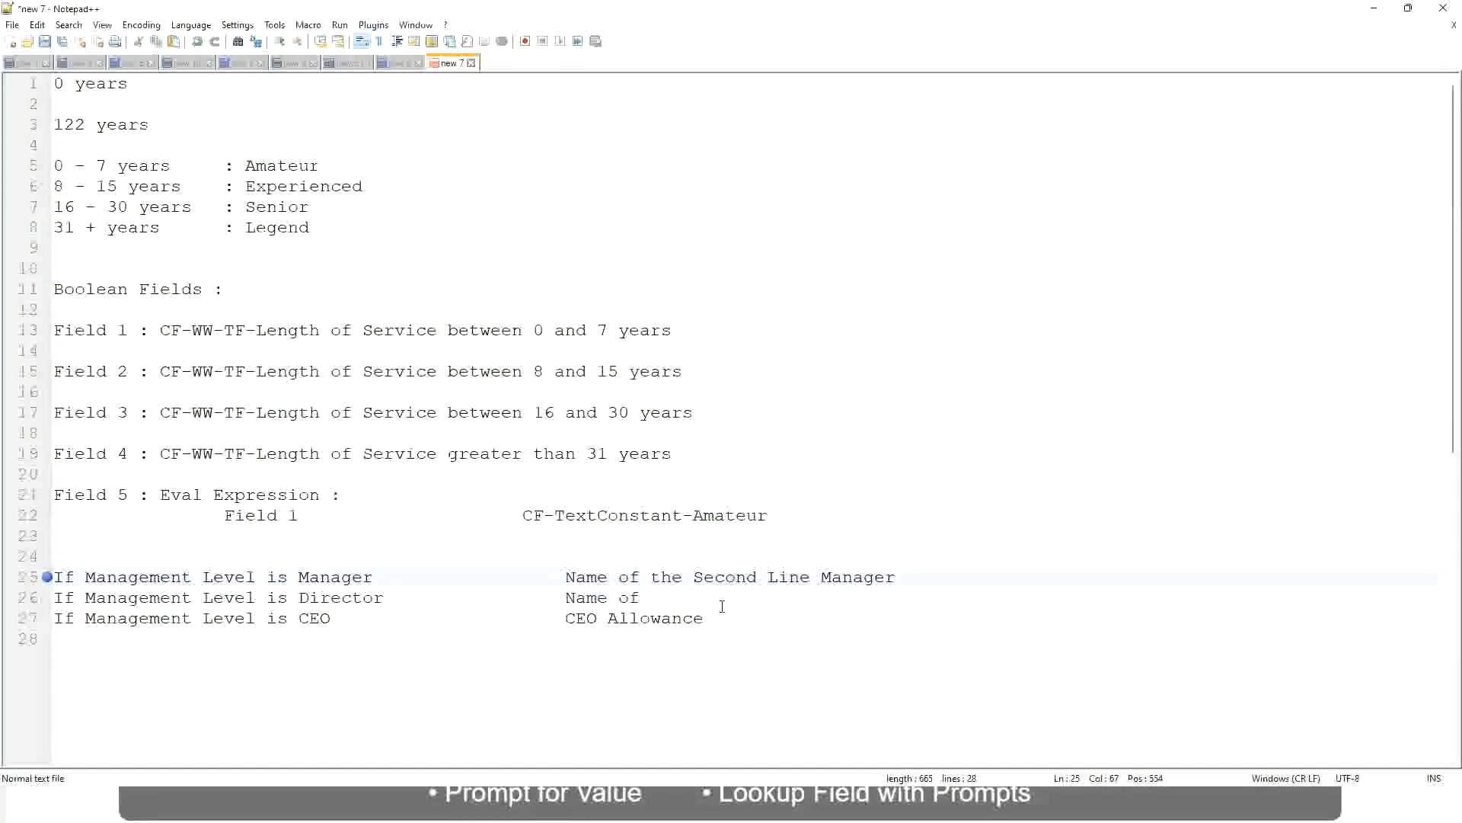
{"action": "left_click", "coordinate": [662, 597]}
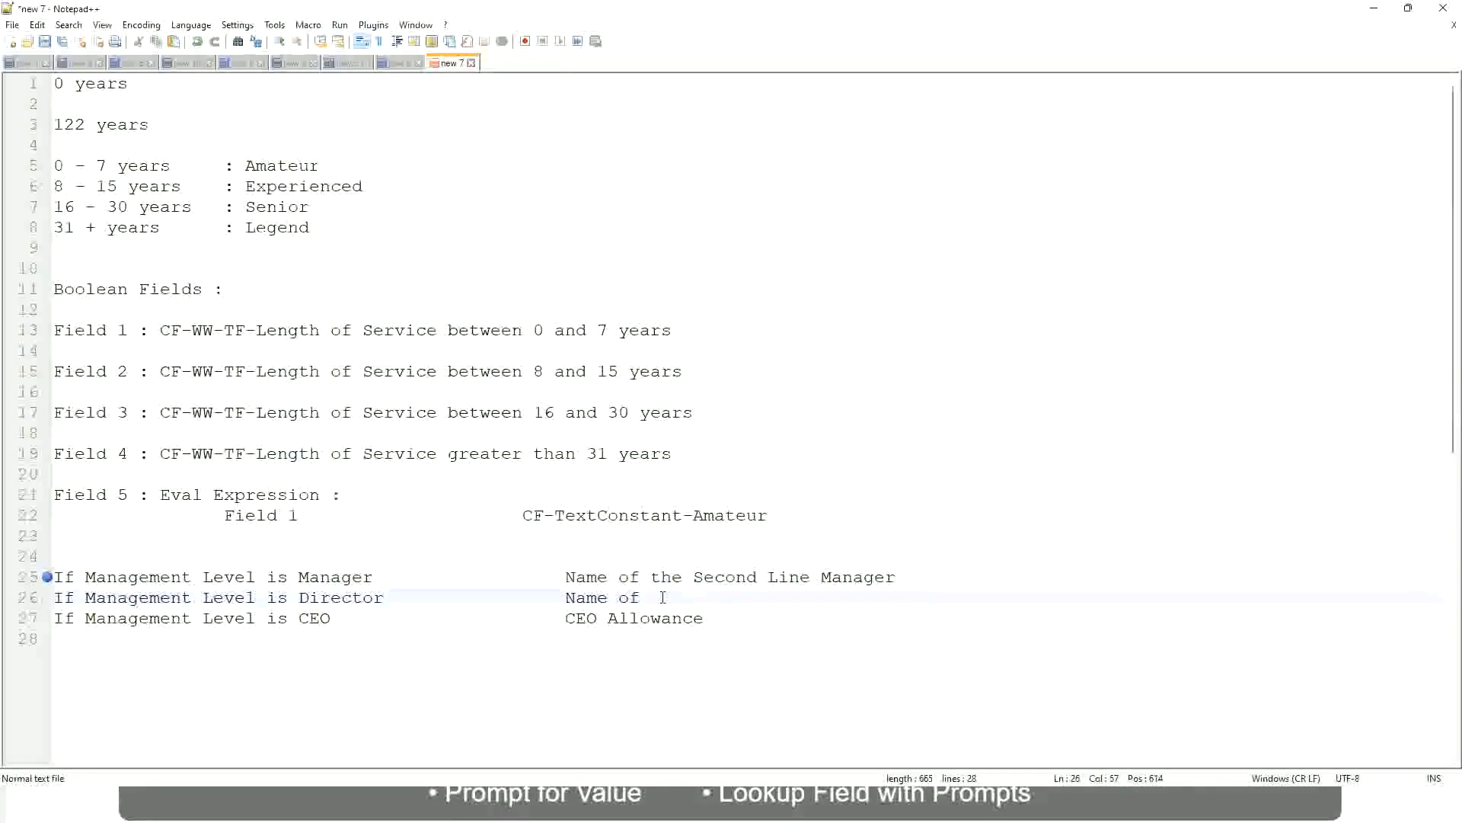
{"action": "type", "text": "Manager"}
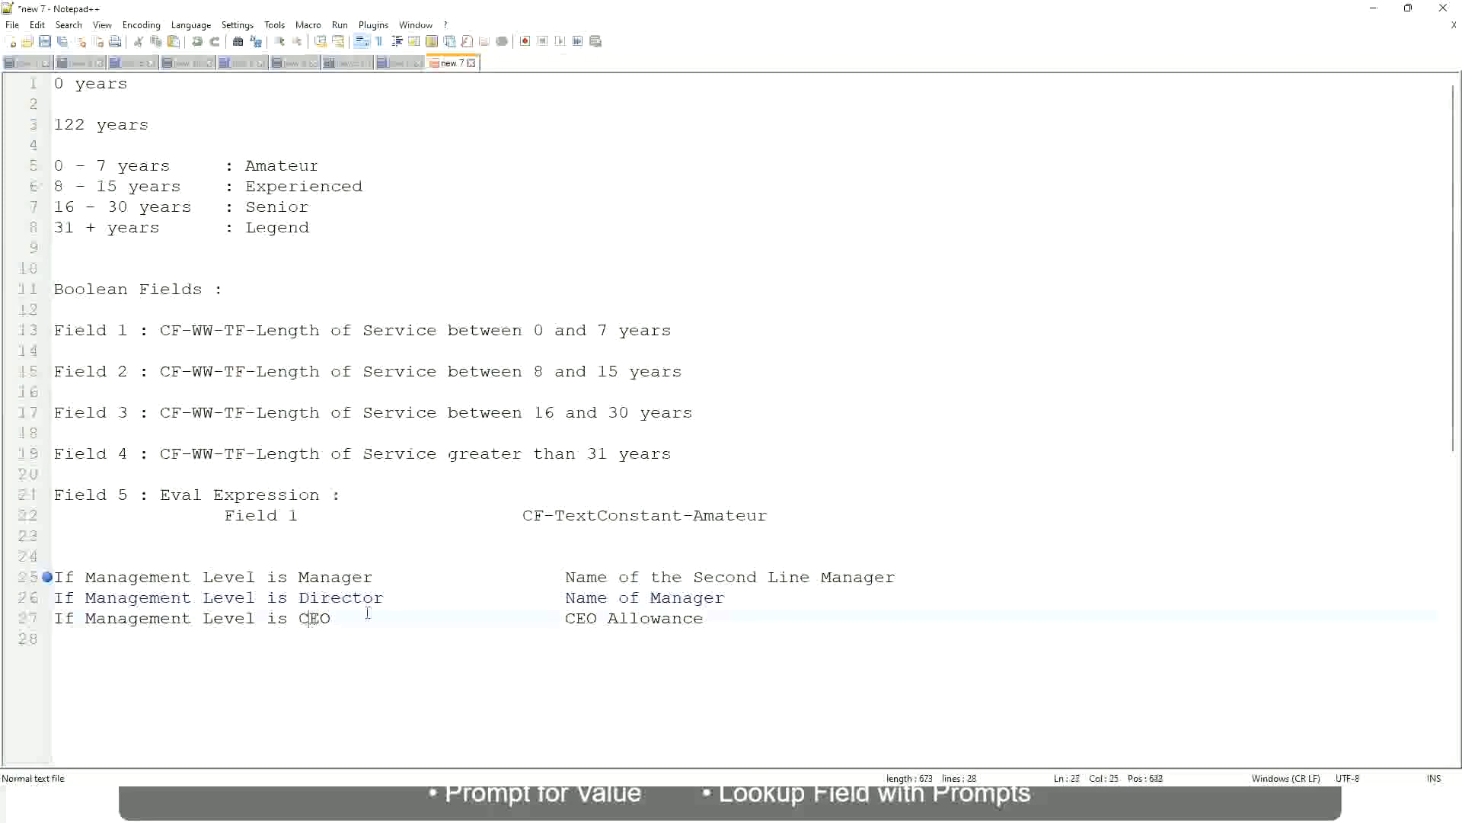
Step: Replace the CEO rule's result with "name of CEO/Himself/Herself"
{"action": "left_click_drag", "start_coordinate": [565, 618], "coordinate": [723, 618]}
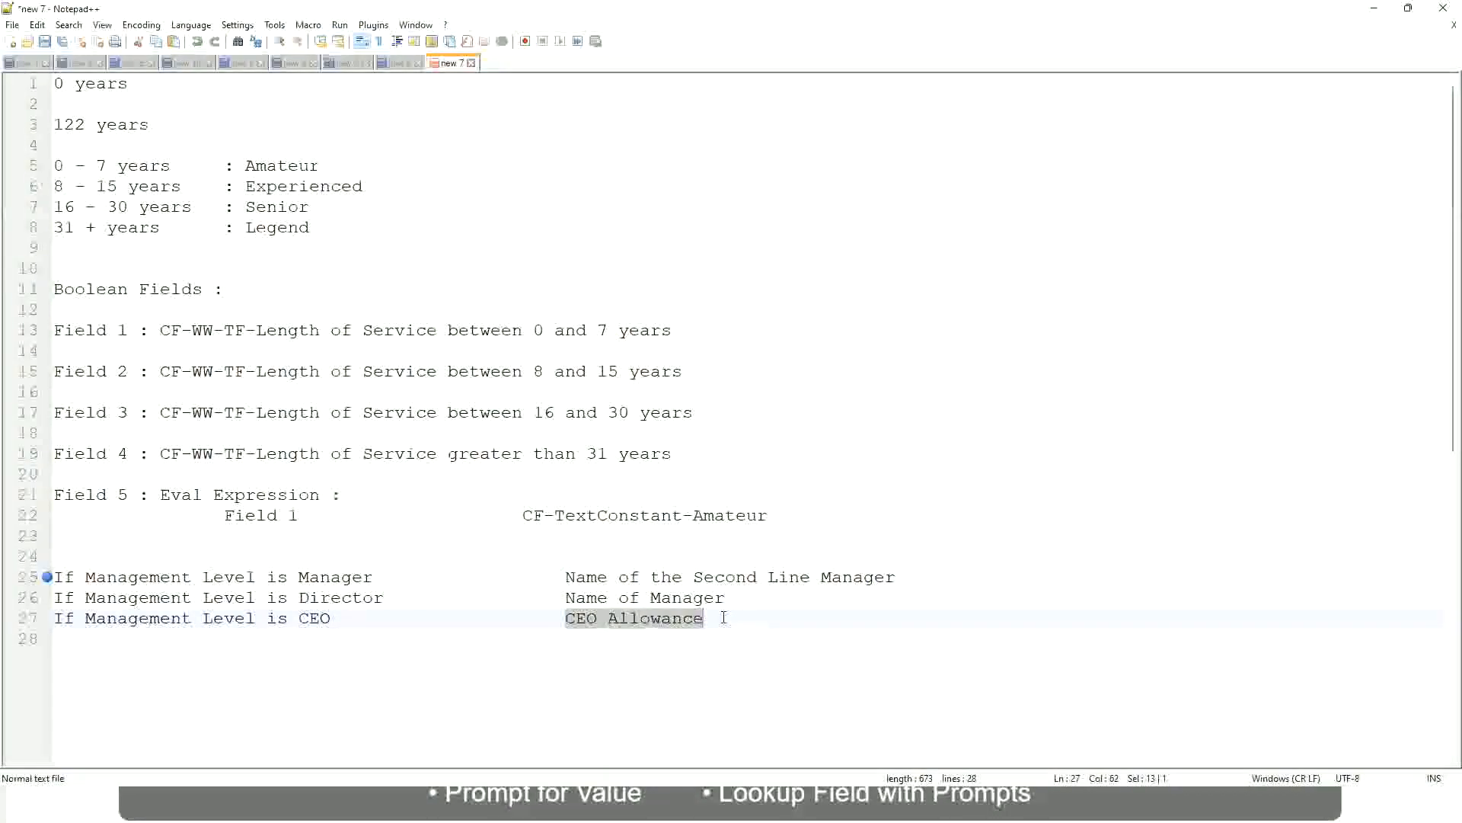
{"action": "type", "text": "name of CEO"}
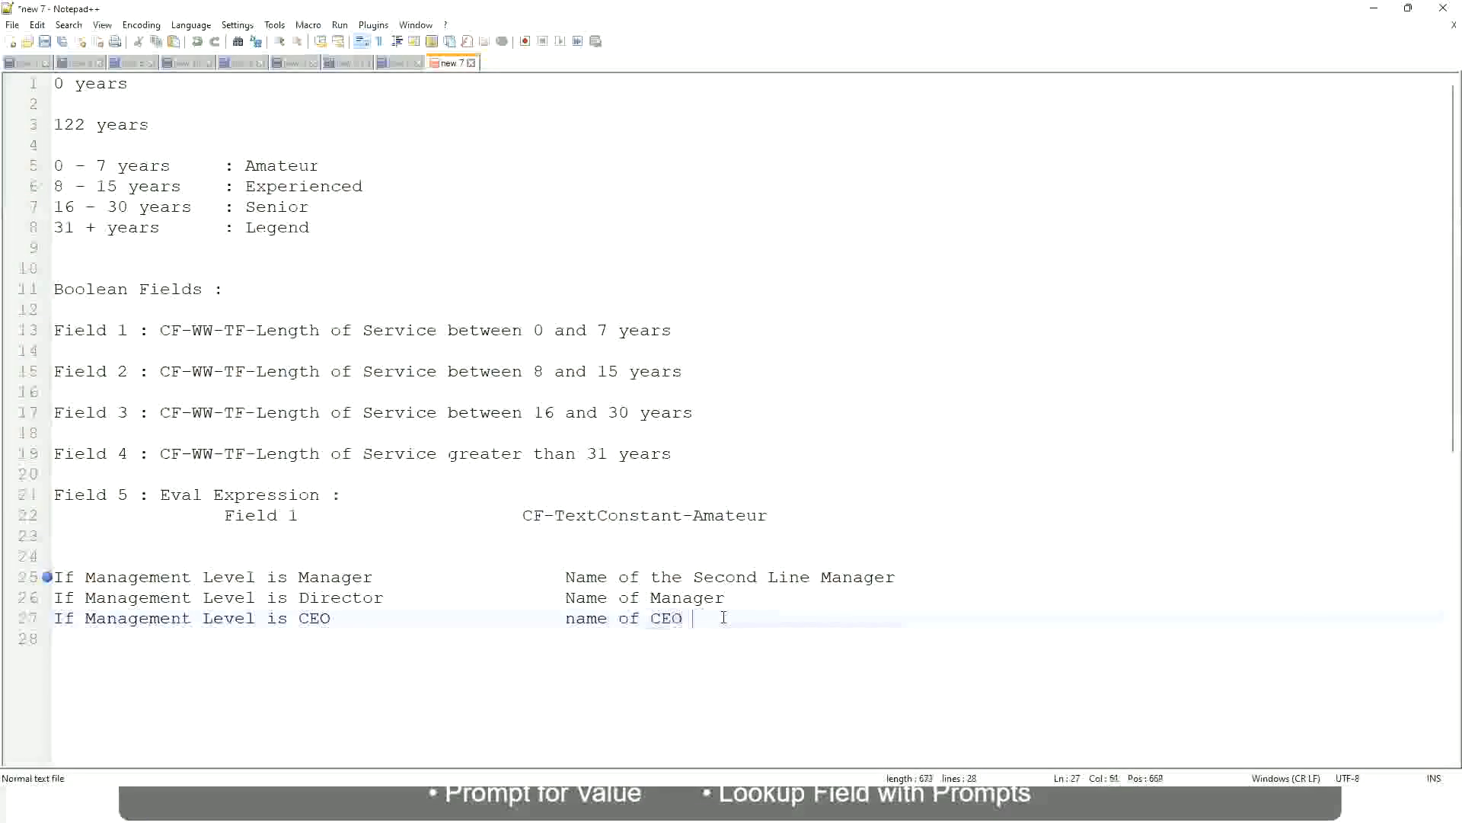
{"action": "key", "text": "BackSpace"}
{"action": "type", "text": "/Himself/Herself"}
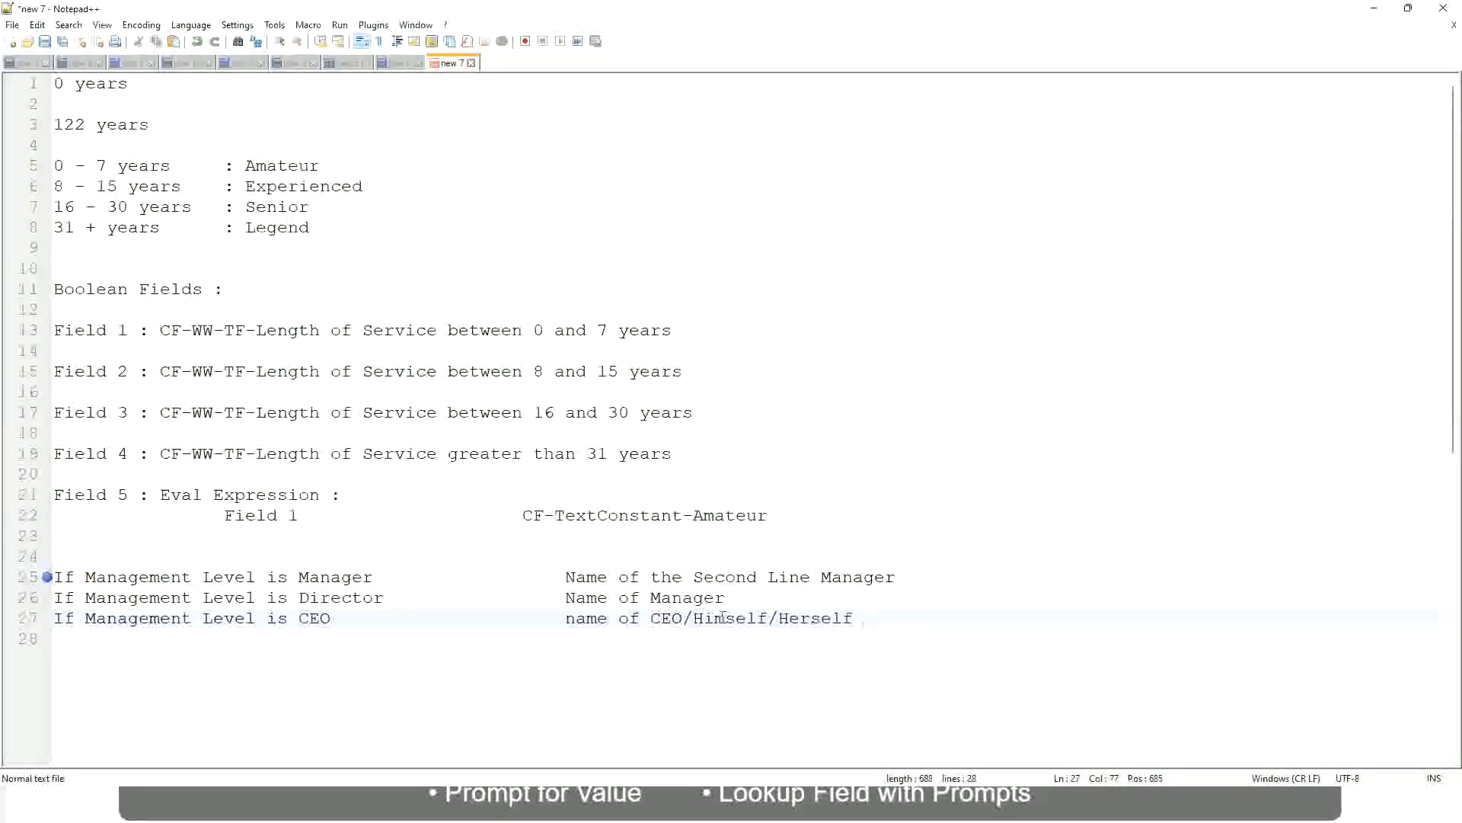
Step: Review the Manager, Director and CEO rules one after another, comparing each management level with its name result
{"action": "left_click", "coordinate": [523, 618]}
{"action": "left_click", "coordinate": [222, 577]}
{"action": "left_click", "coordinate": [340, 577]}
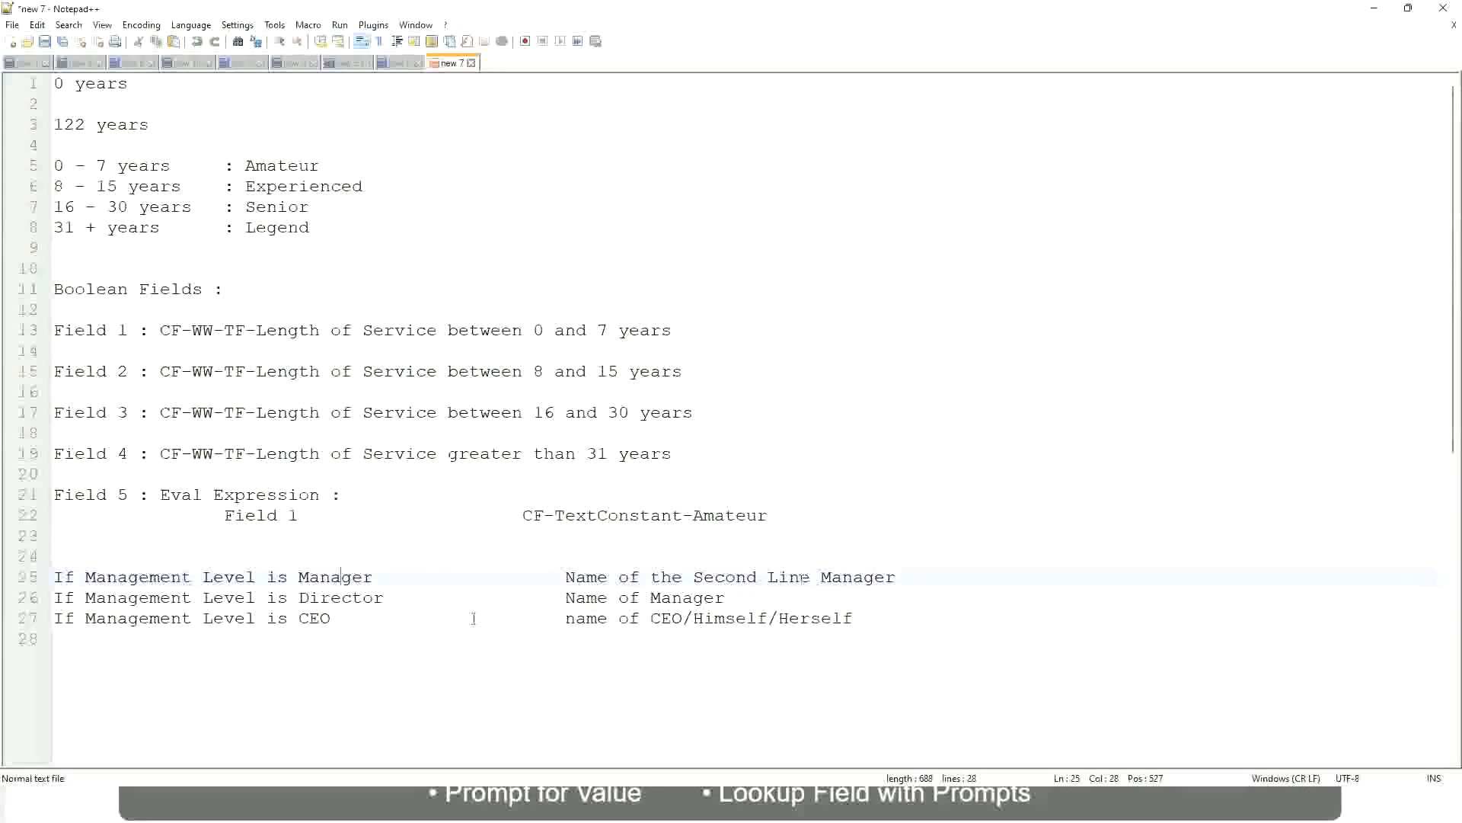
{"action": "left_click", "coordinate": [299, 597]}
{"action": "left_click", "coordinate": [361, 597]}
{"action": "left_click", "coordinate": [726, 597]}
{"action": "left_click", "coordinate": [328, 599]}
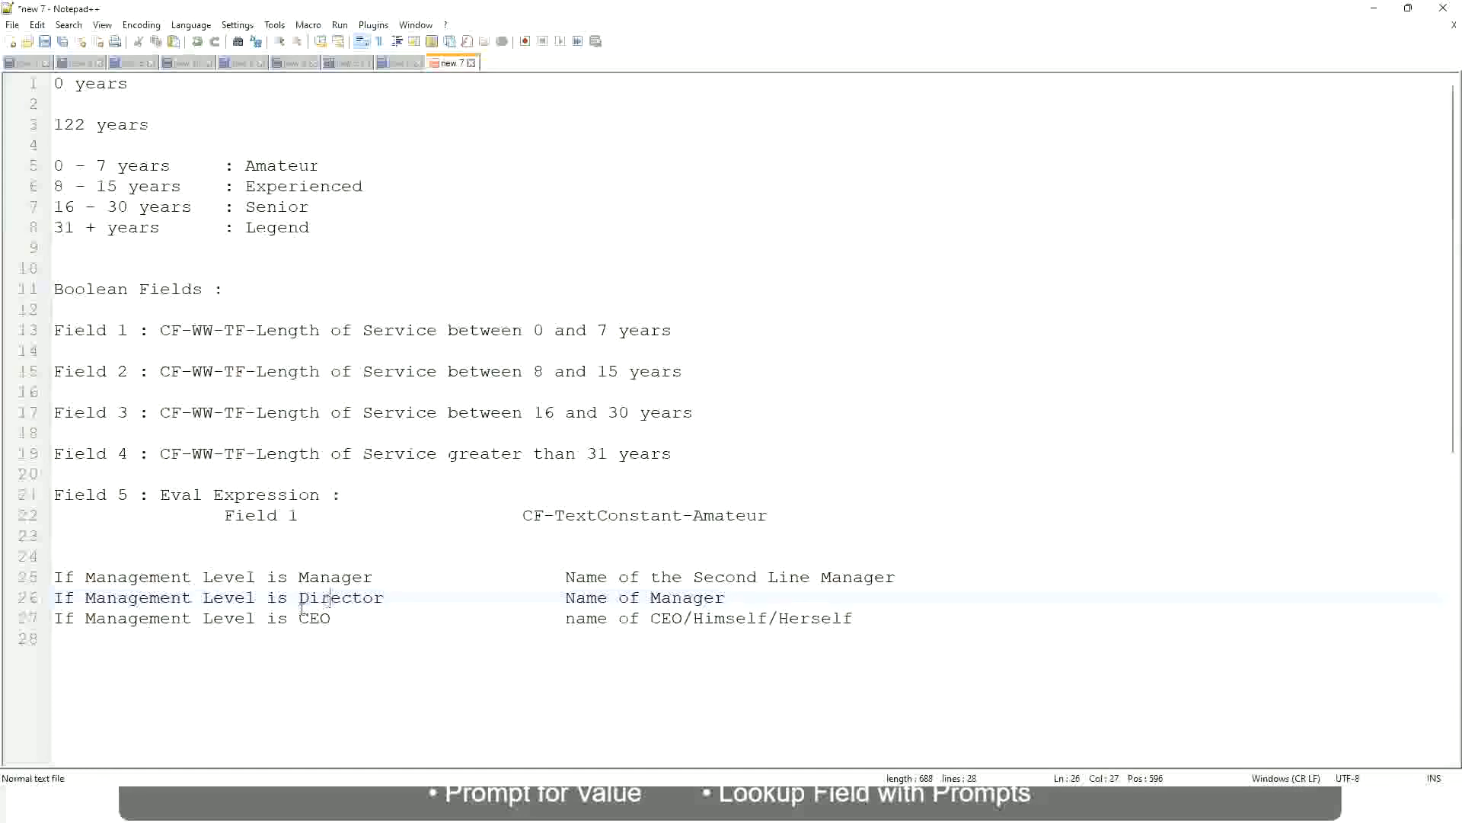
{"action": "left_click", "coordinate": [316, 619]}
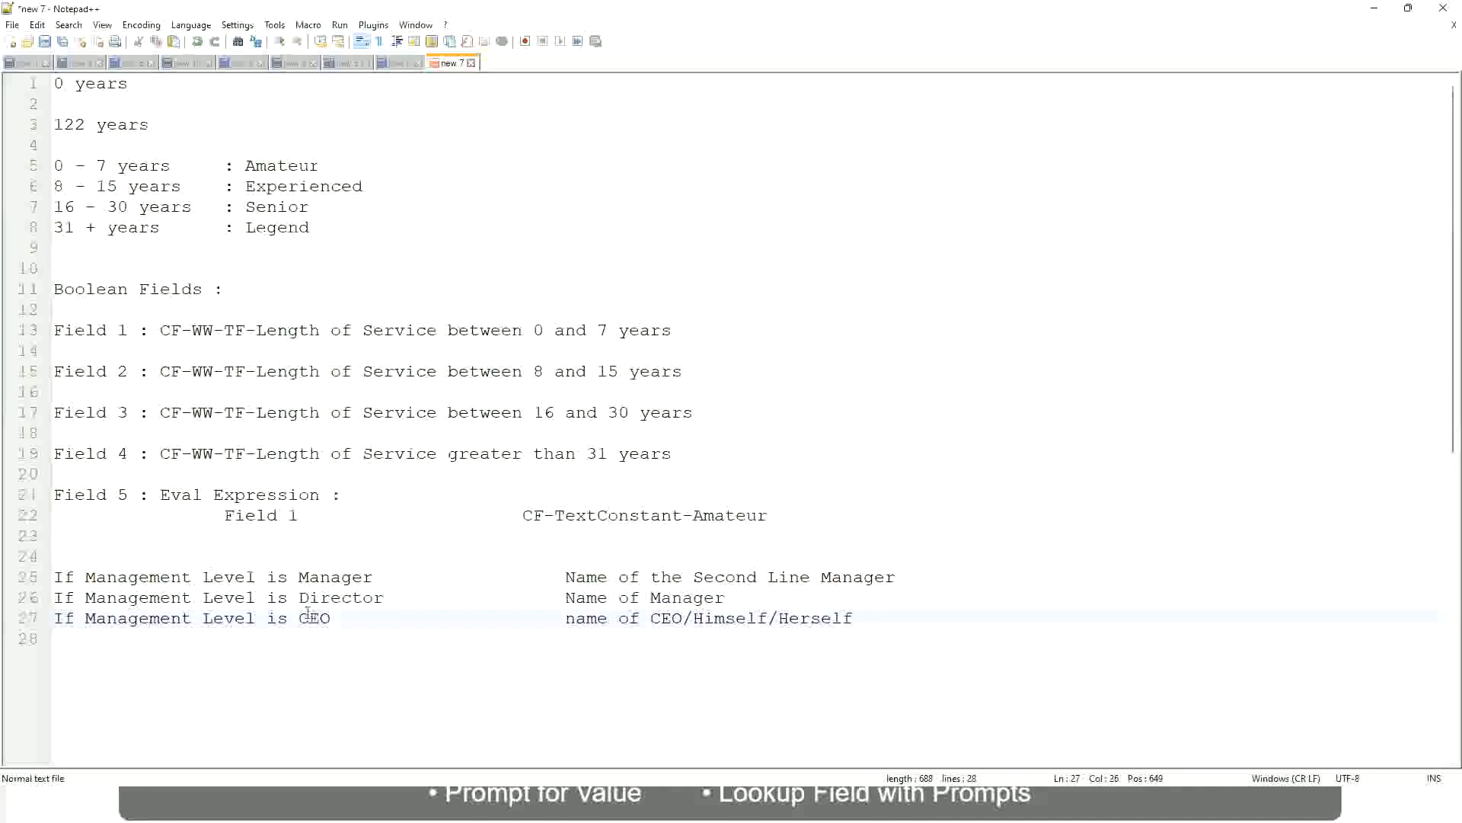
{"action": "left_click", "coordinate": [683, 623]}
{"action": "left_click", "coordinate": [857, 618]}
{"action": "left_click_drag", "start_coordinate": [876, 617], "coordinate": [47, 579]}
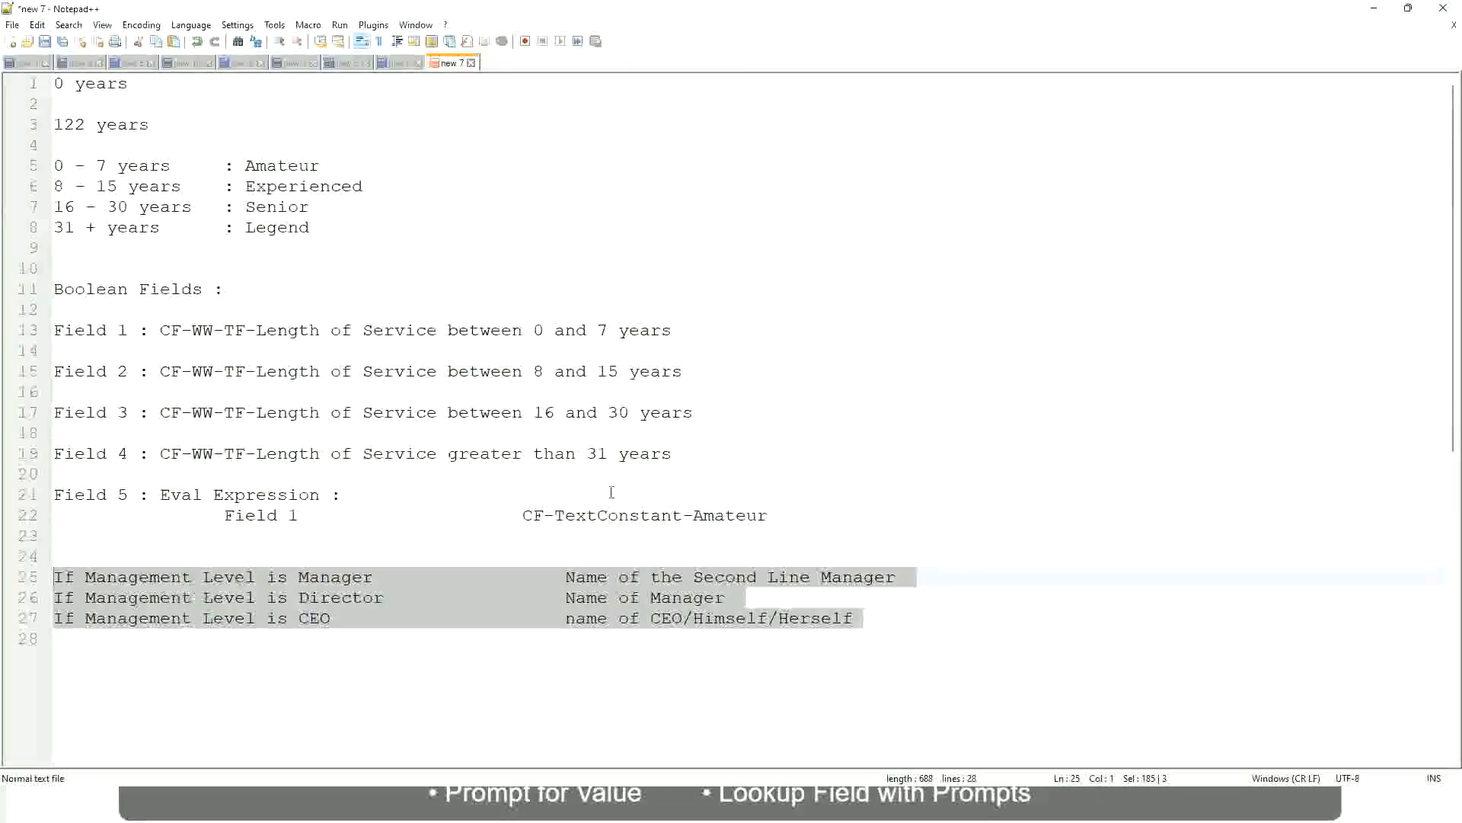
Step: Examine the Manager rule's result, the name of the second line manager, against its management level condition
{"action": "left_click", "coordinate": [618, 577]}
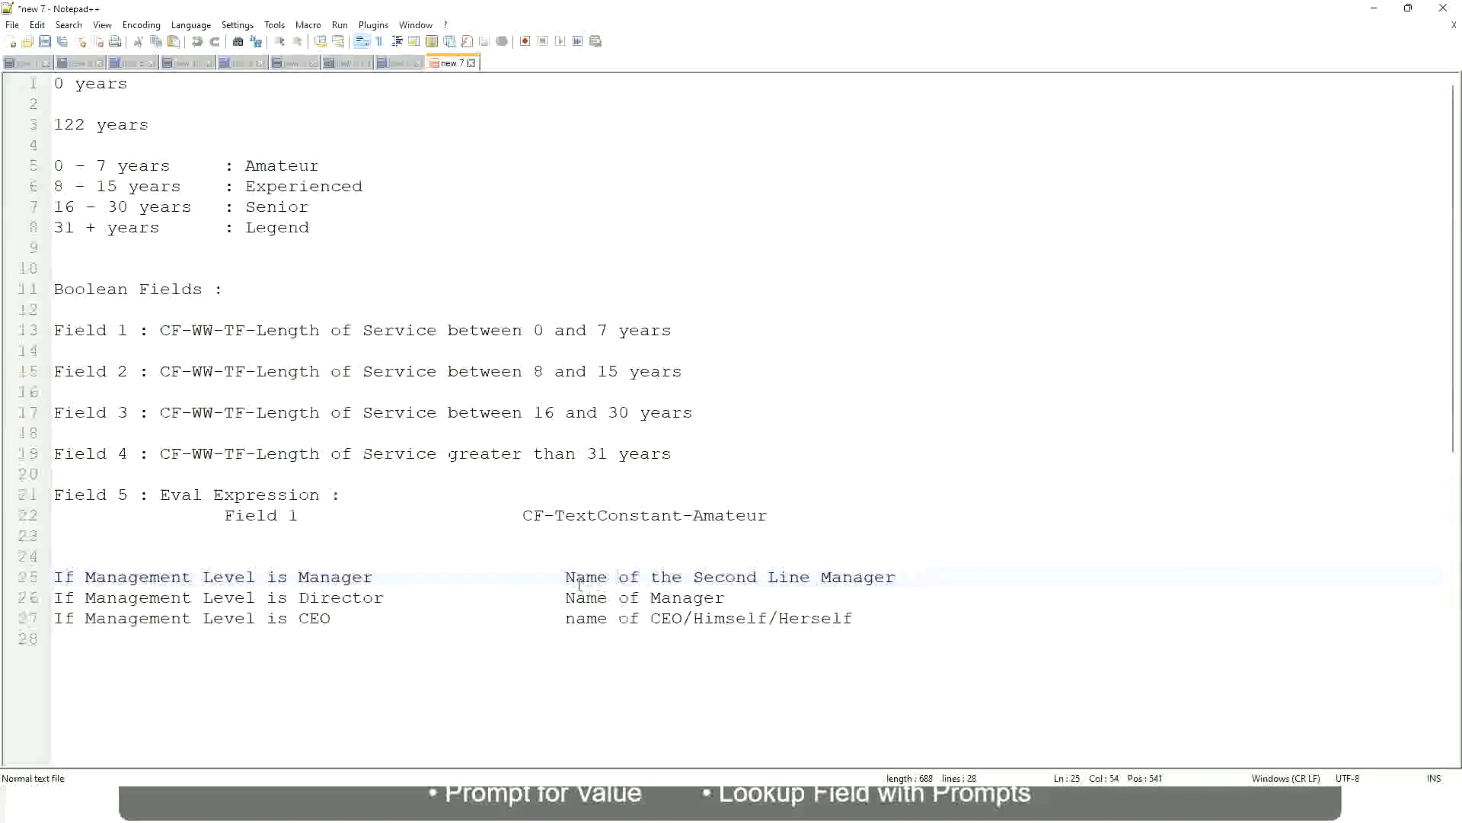
{"action": "left_click_drag", "start_coordinate": [566, 577], "coordinate": [897, 577]}
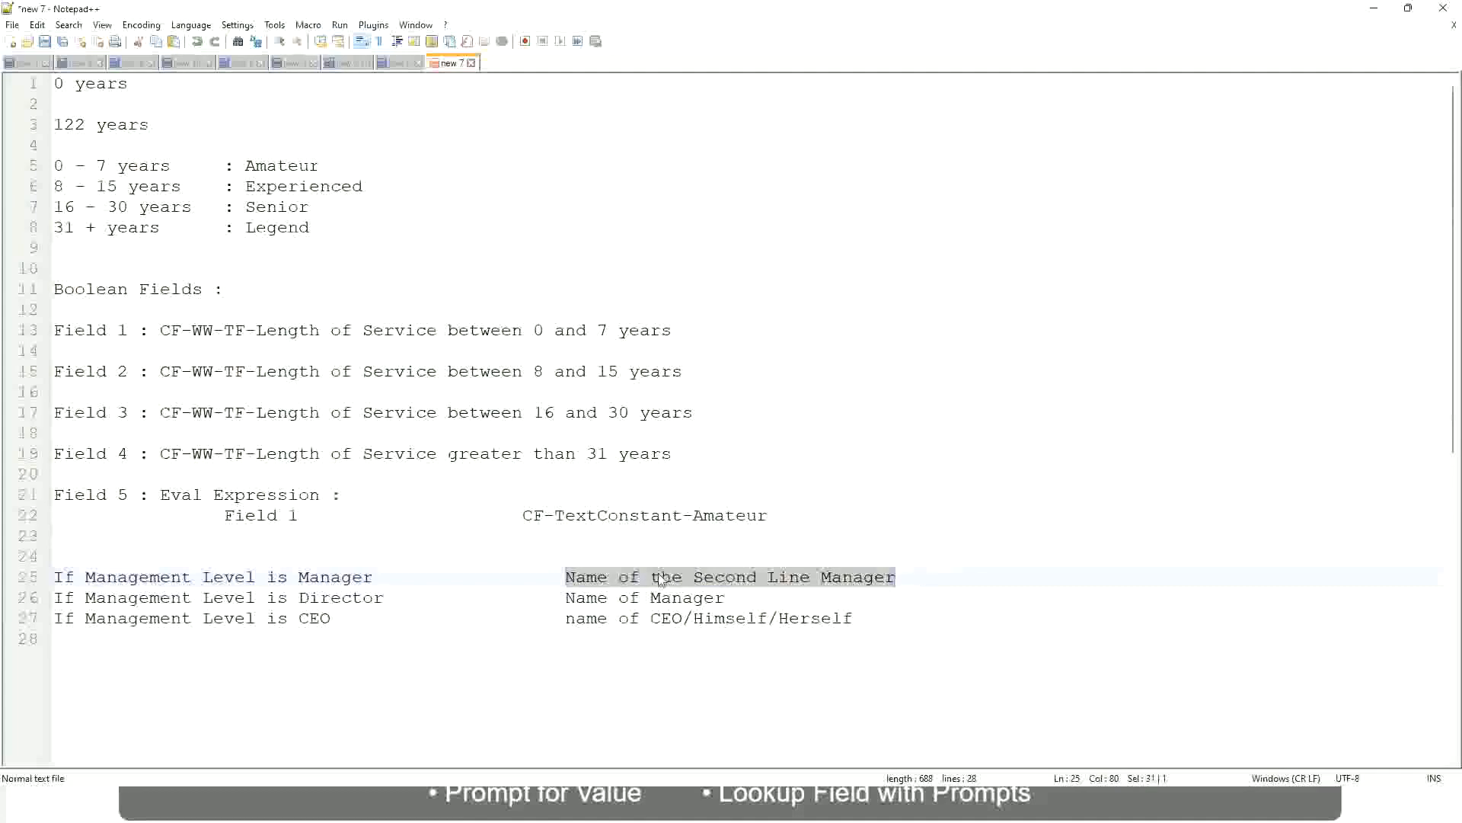
{"action": "key", "text": "Right"}
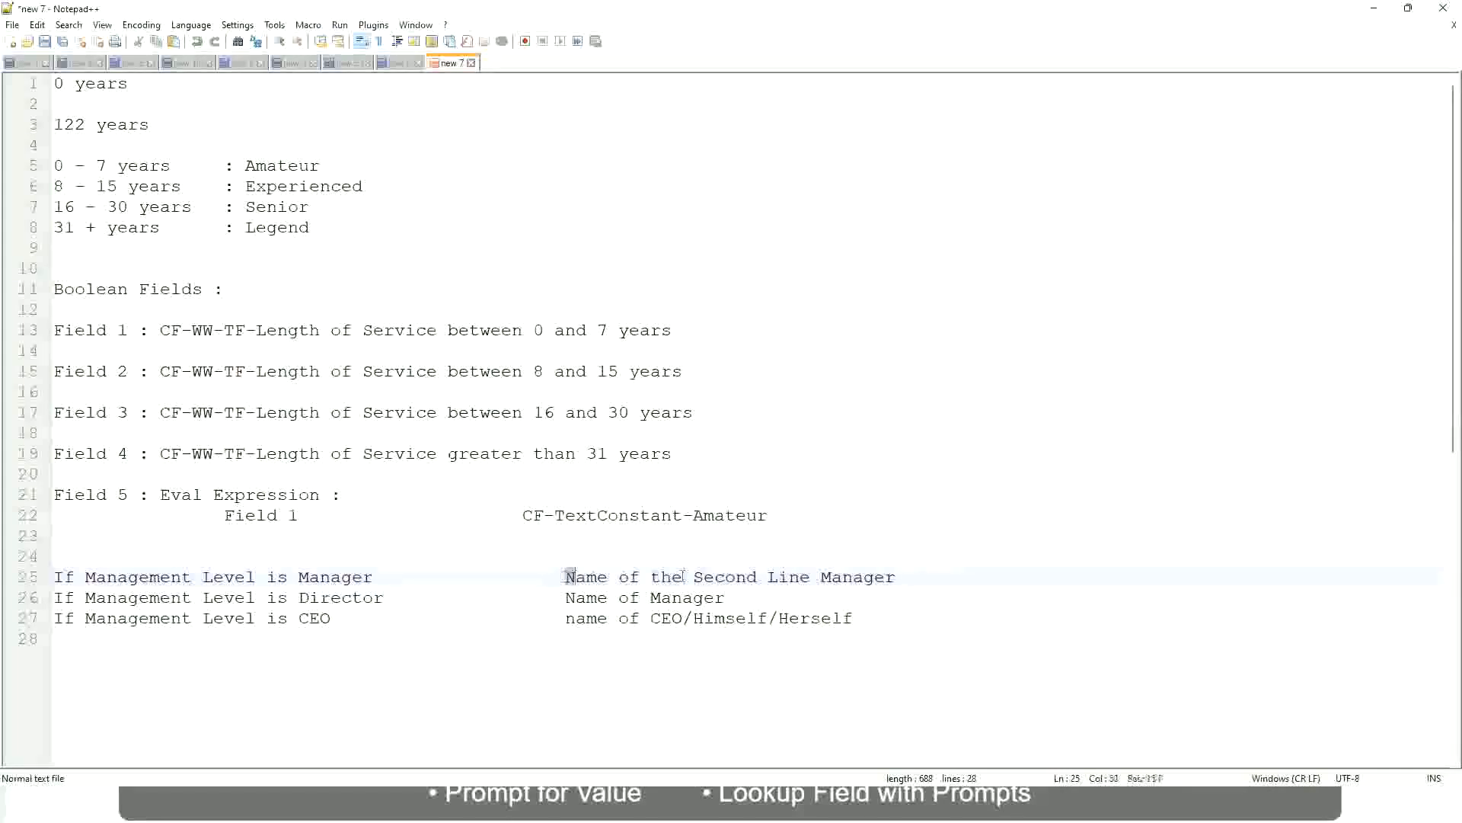
{"action": "left_click_drag", "start_coordinate": [566, 577], "coordinate": [898, 577]}
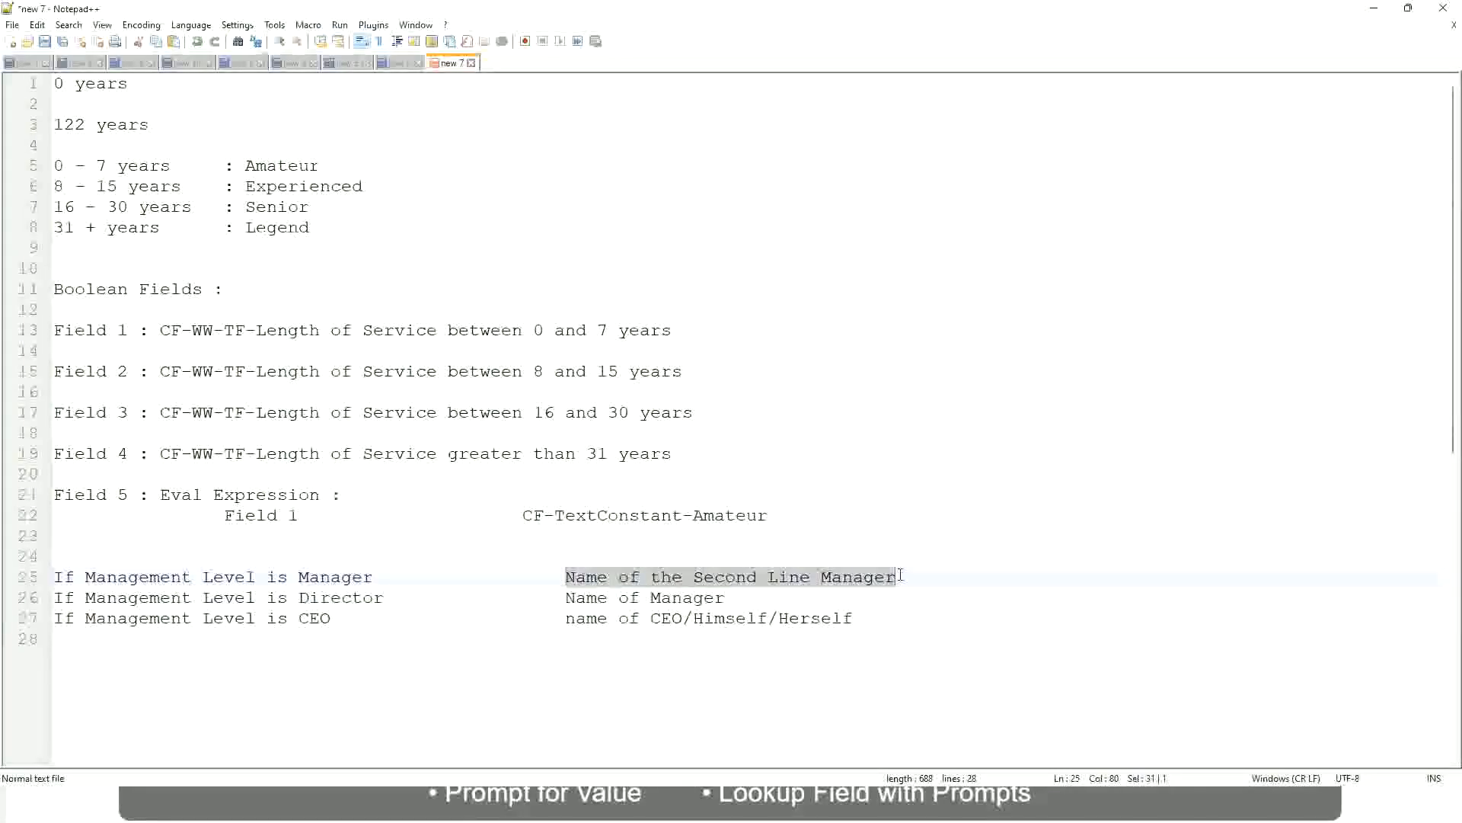
{"action": "left_click", "coordinate": [751, 578]}
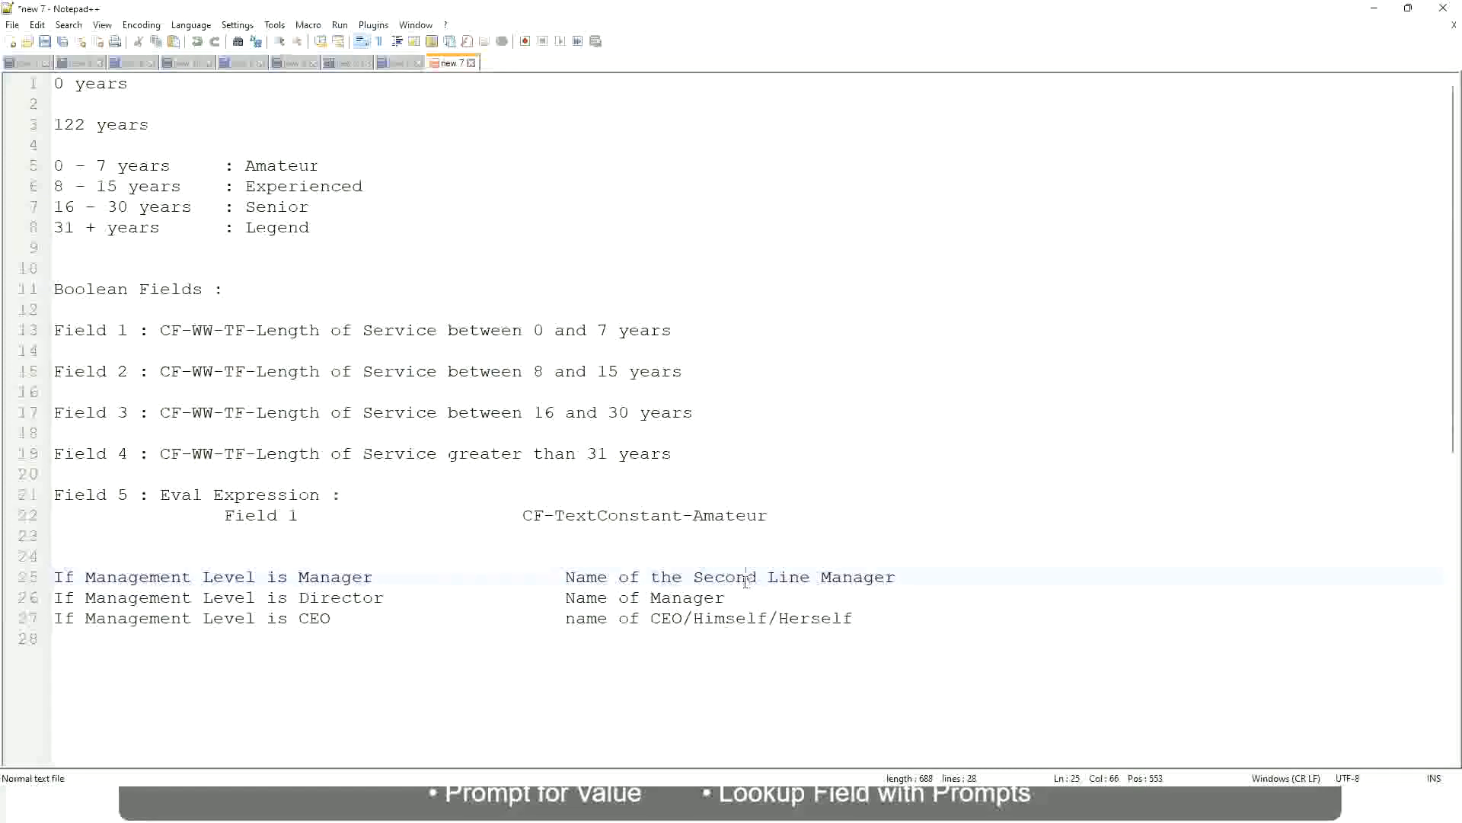
{"action": "left_click", "coordinate": [381, 577]}
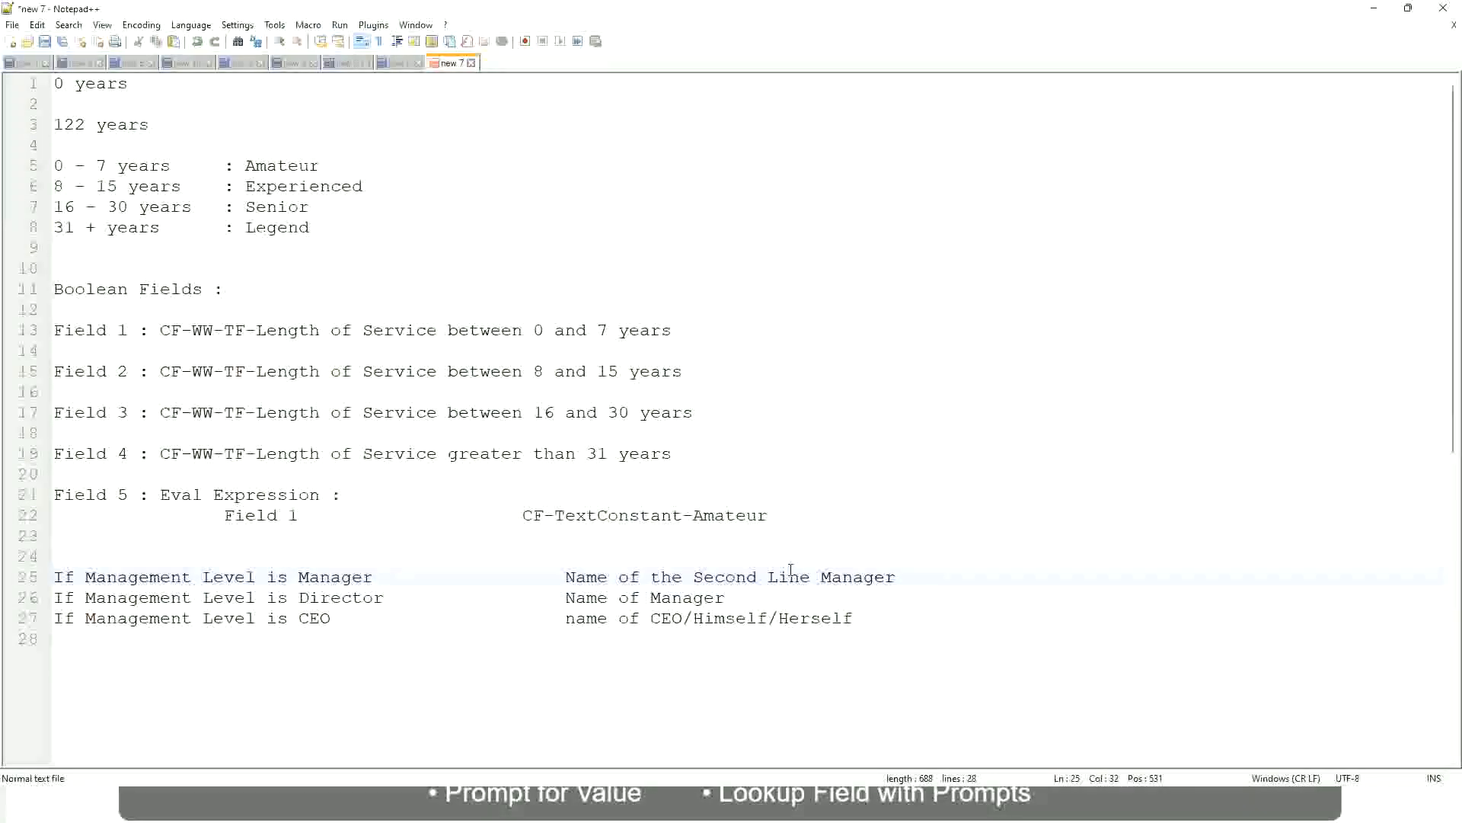
{"action": "left_click", "coordinate": [750, 575]}
{"action": "left_click_drag", "start_coordinate": [799, 576], "coordinate": [811, 577]}
{"action": "left_click", "coordinate": [918, 573]}
{"action": "left_click", "coordinate": [863, 567]}
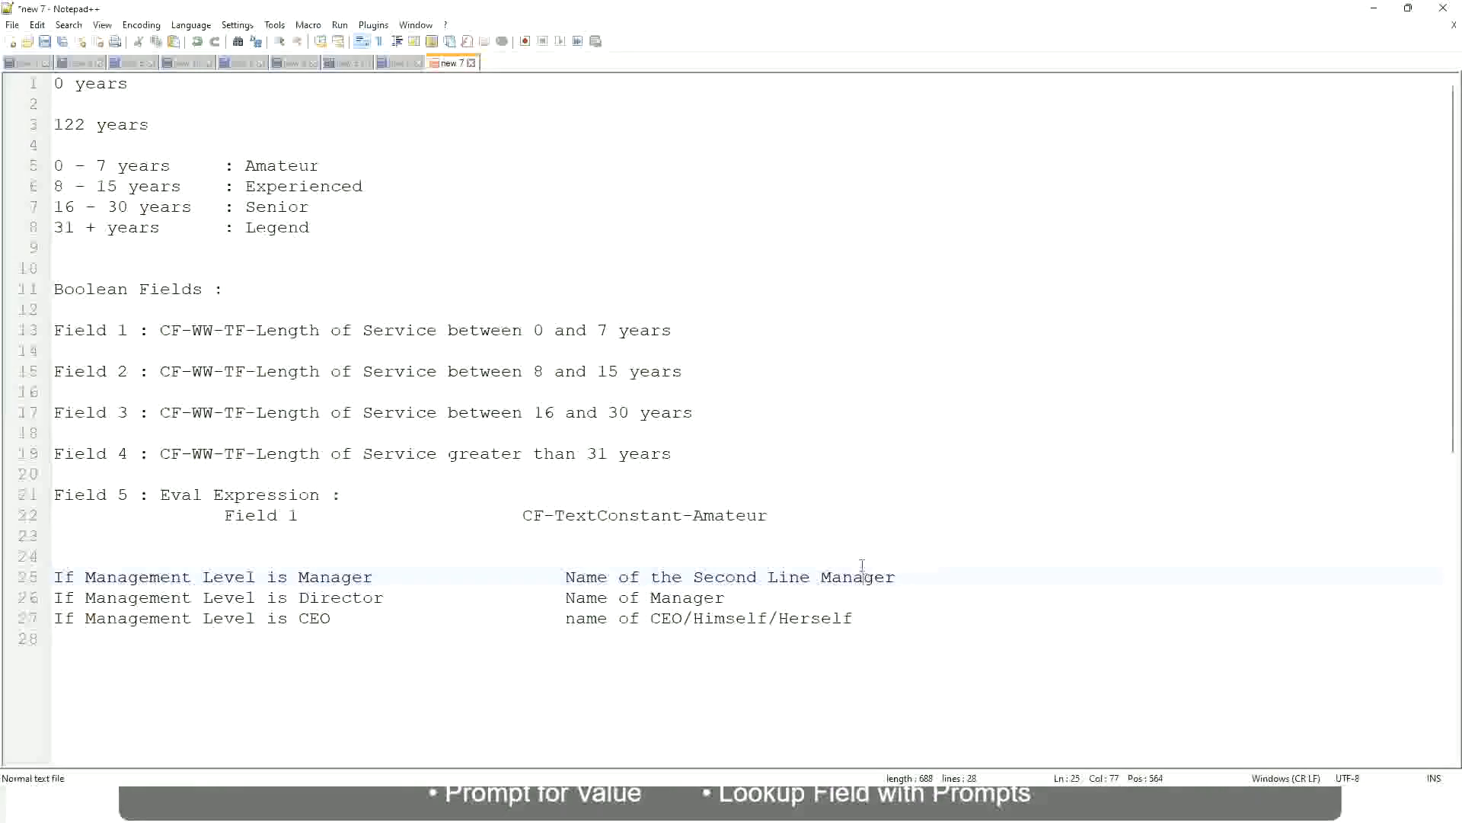
Step: Look over the length-of-service category labels Amateur, Experienced and Senior near the start of the note
{"action": "double_click", "coordinate": [279, 169]}
{"action": "double_click", "coordinate": [280, 186]}
{"action": "double_click", "coordinate": [279, 207]}
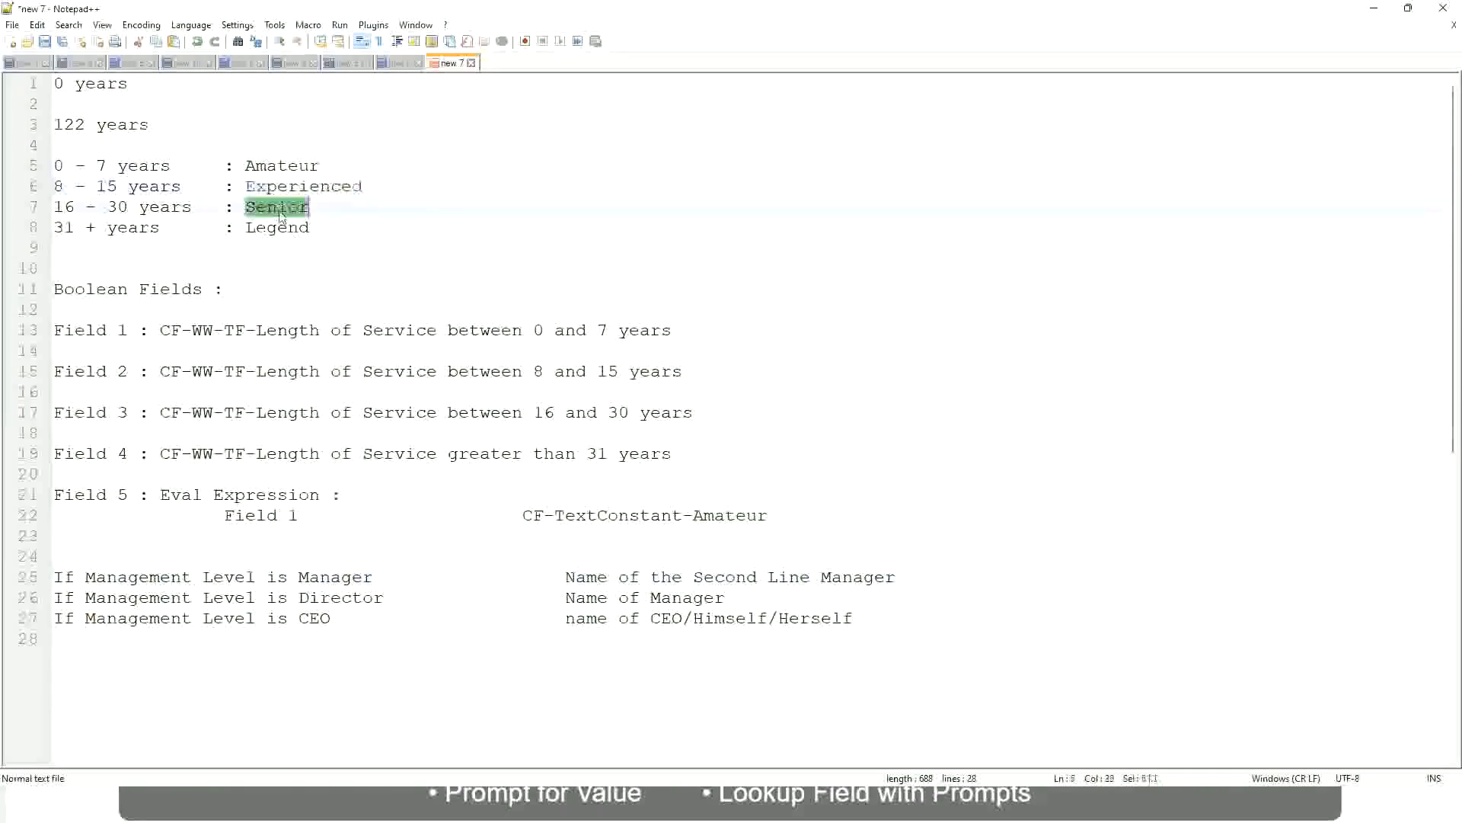
Step: Compare the Legend length-of-service label with the name results of the Manager and Director rules
{"action": "left_click", "coordinate": [277, 227]}
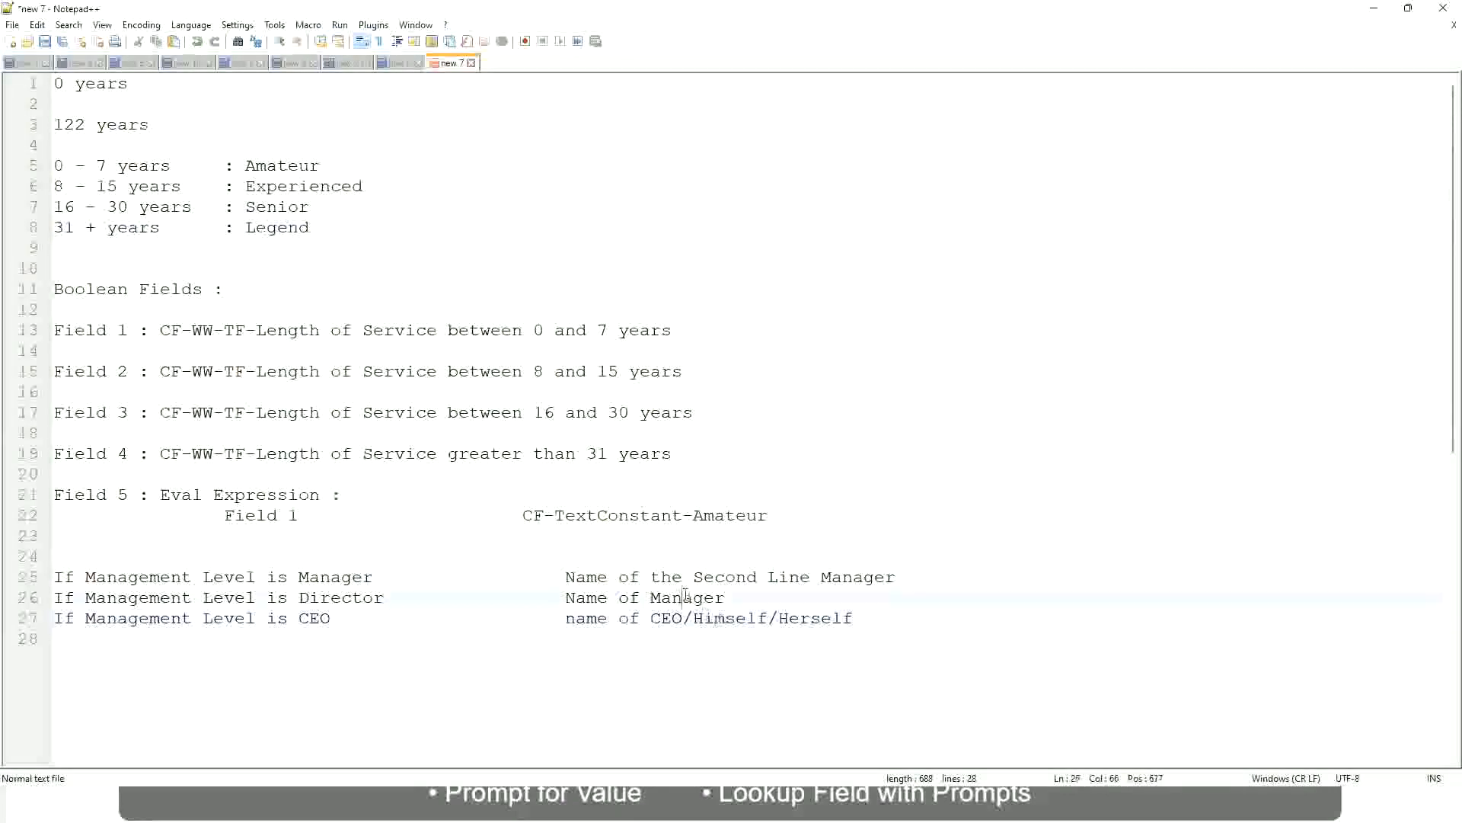
{"action": "left_click", "coordinate": [702, 577]}
{"action": "left_click", "coordinate": [397, 605]}
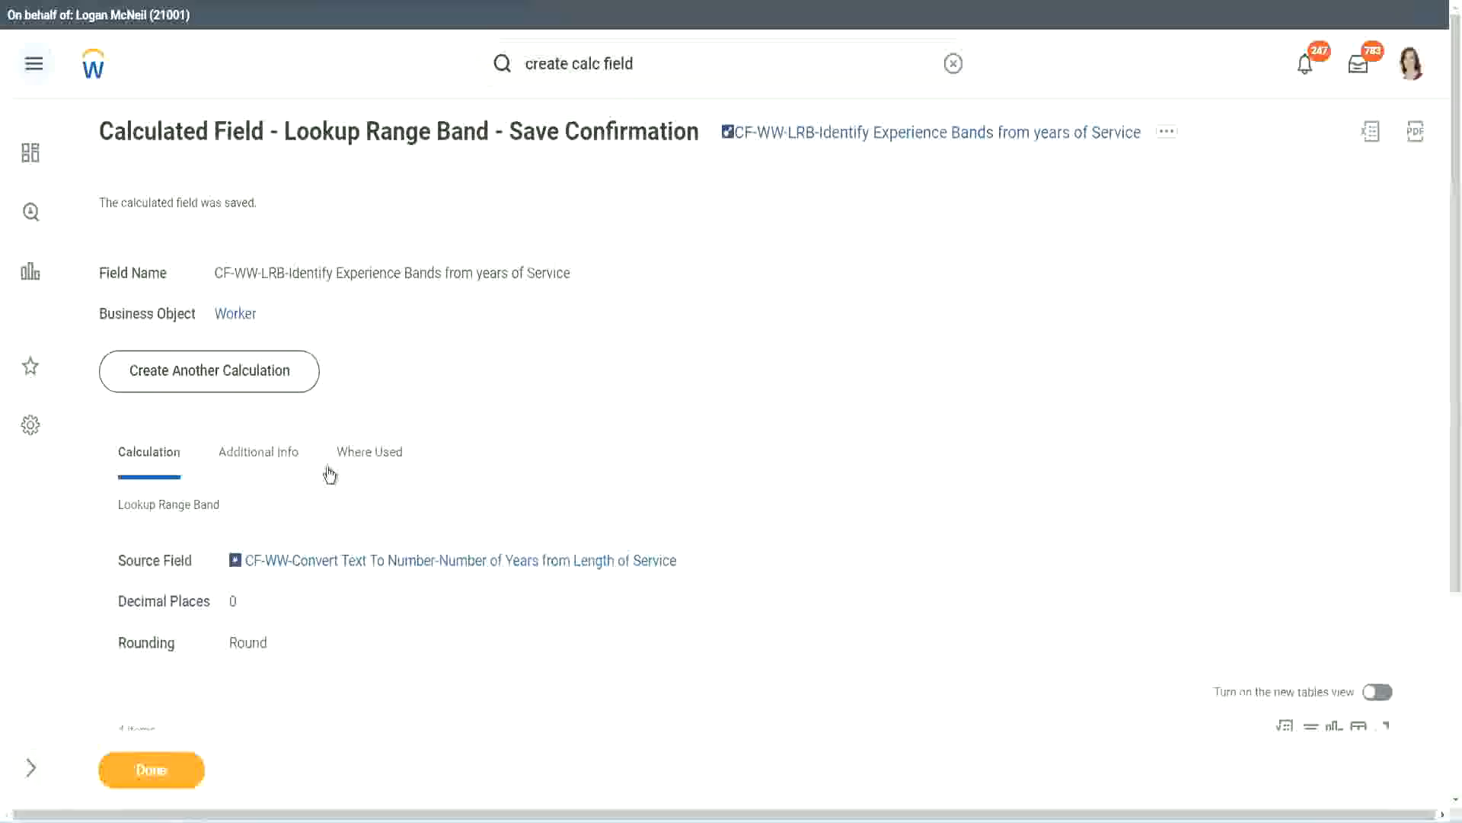
Step: Switch to Workday, copy the name of the saved Lookup Range Band calculated field, and finish its save confirmation
{"action": "scroll", "coordinate": [542, 267], "scroll_direction": "down", "scroll_amount": 4}
{"action": "scroll", "coordinate": [568, 293], "scroll_direction": "up", "scroll_amount": 4}
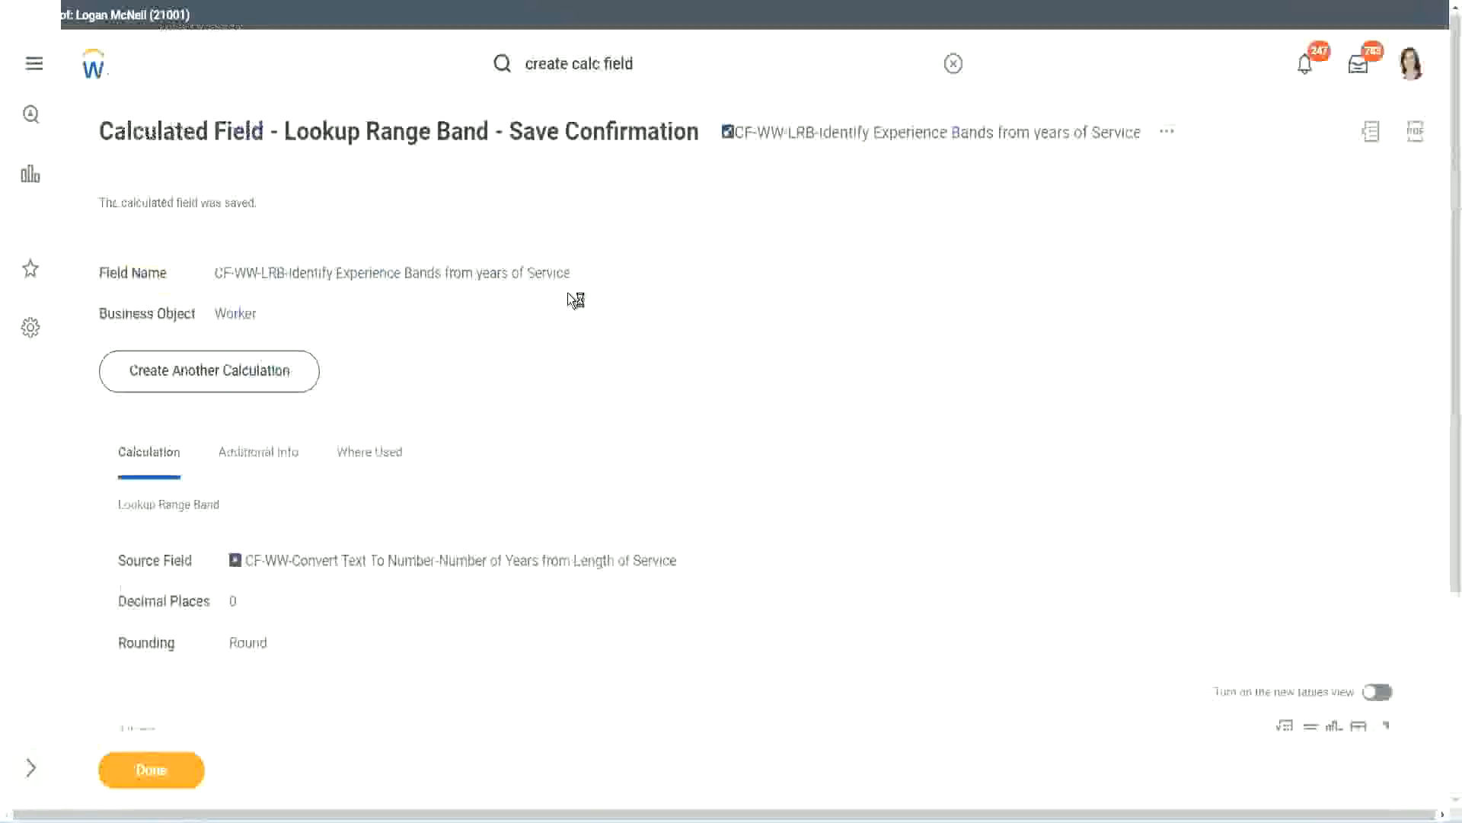
{"action": "right_click", "coordinate": [857, 142]}
{"action": "left_click", "coordinate": [905, 228]}
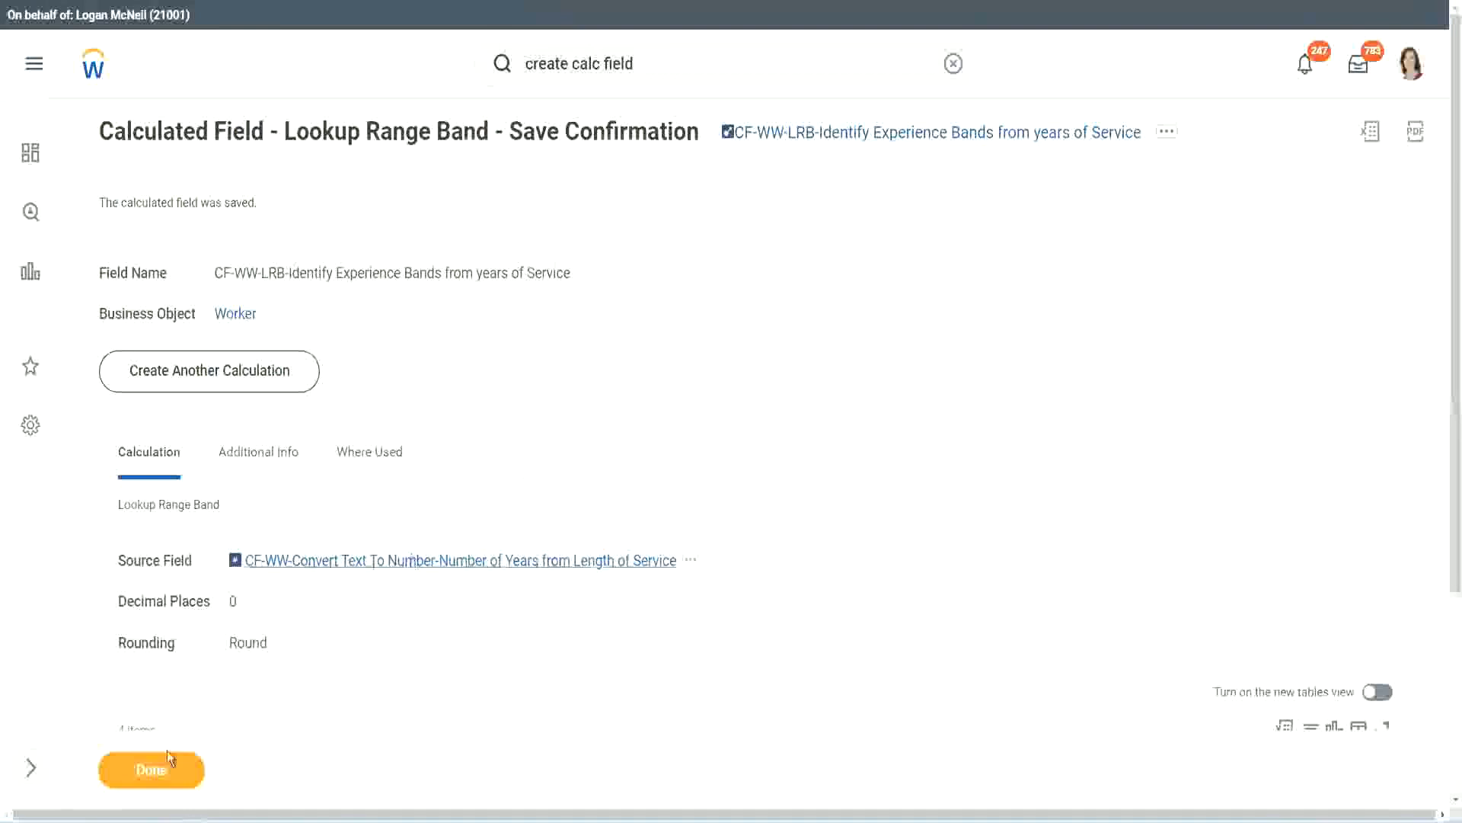
{"action": "left_click", "coordinate": [141, 779]}
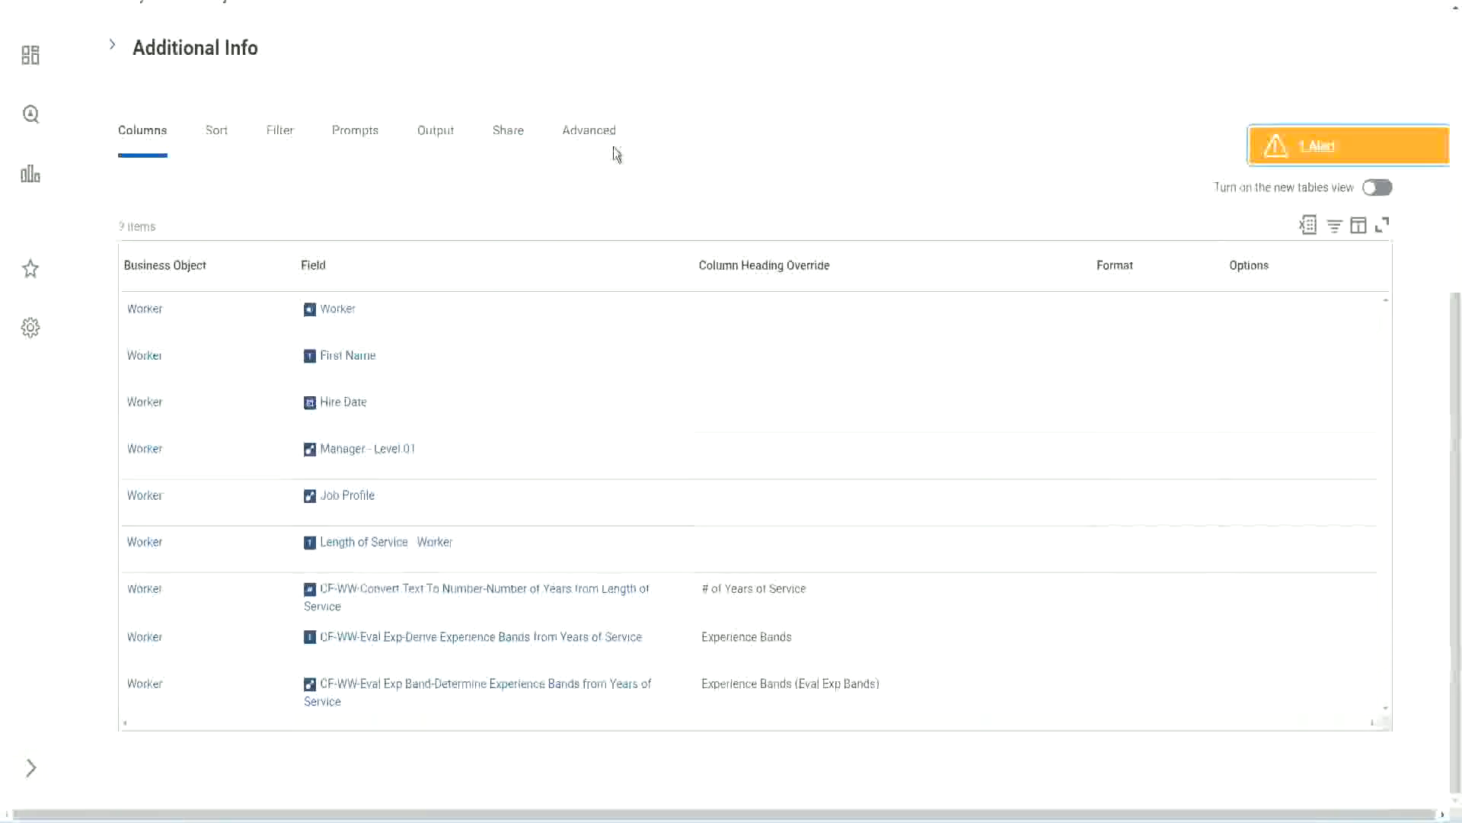
Step: Open the WW Employee Details custom report for editing
{"action": "scroll", "coordinate": [632, 206], "scroll_direction": "up", "scroll_amount": 6}
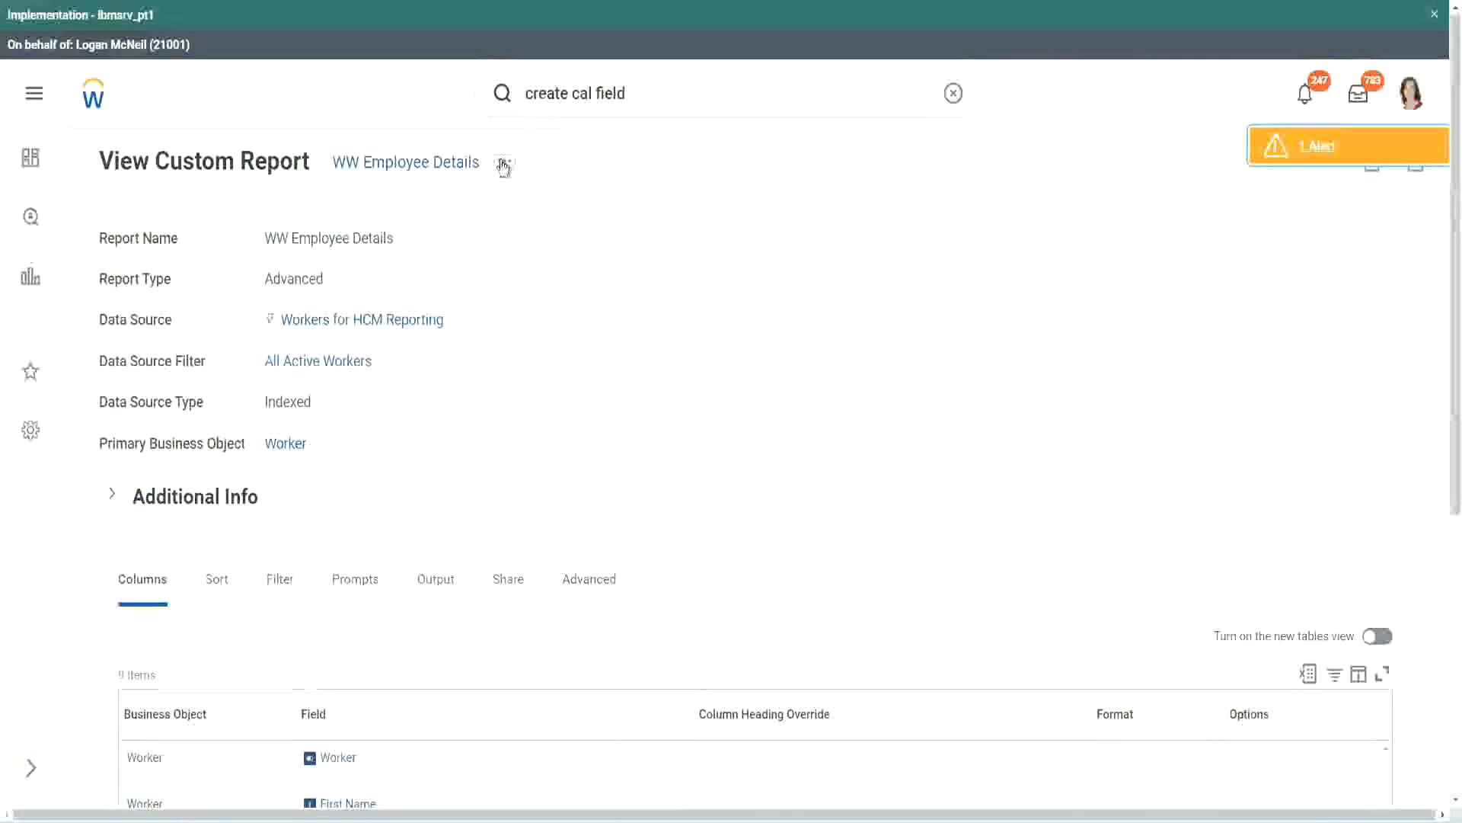
{"action": "left_click", "coordinate": [504, 165]}
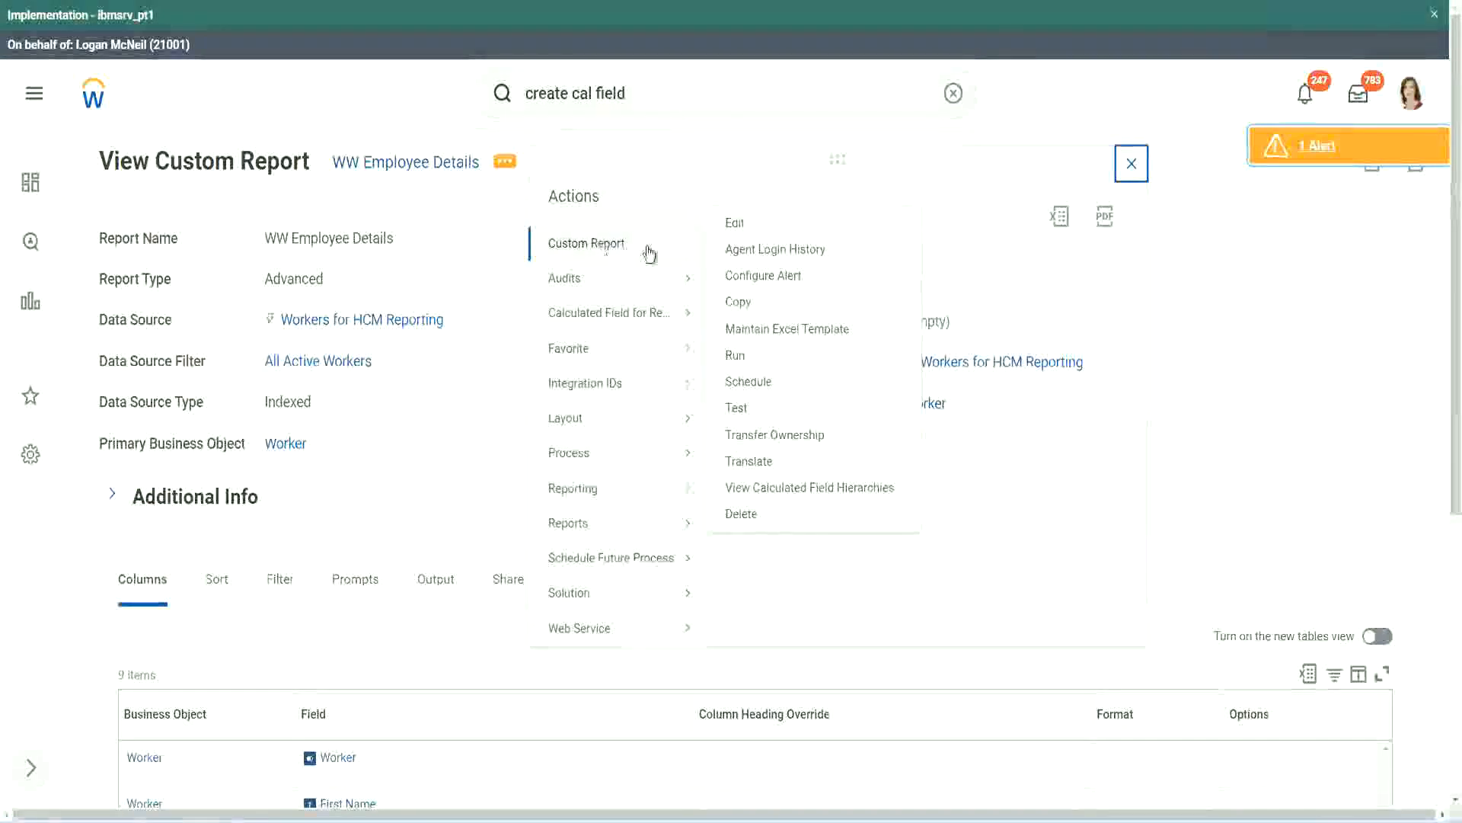
{"action": "left_click", "coordinate": [741, 226]}
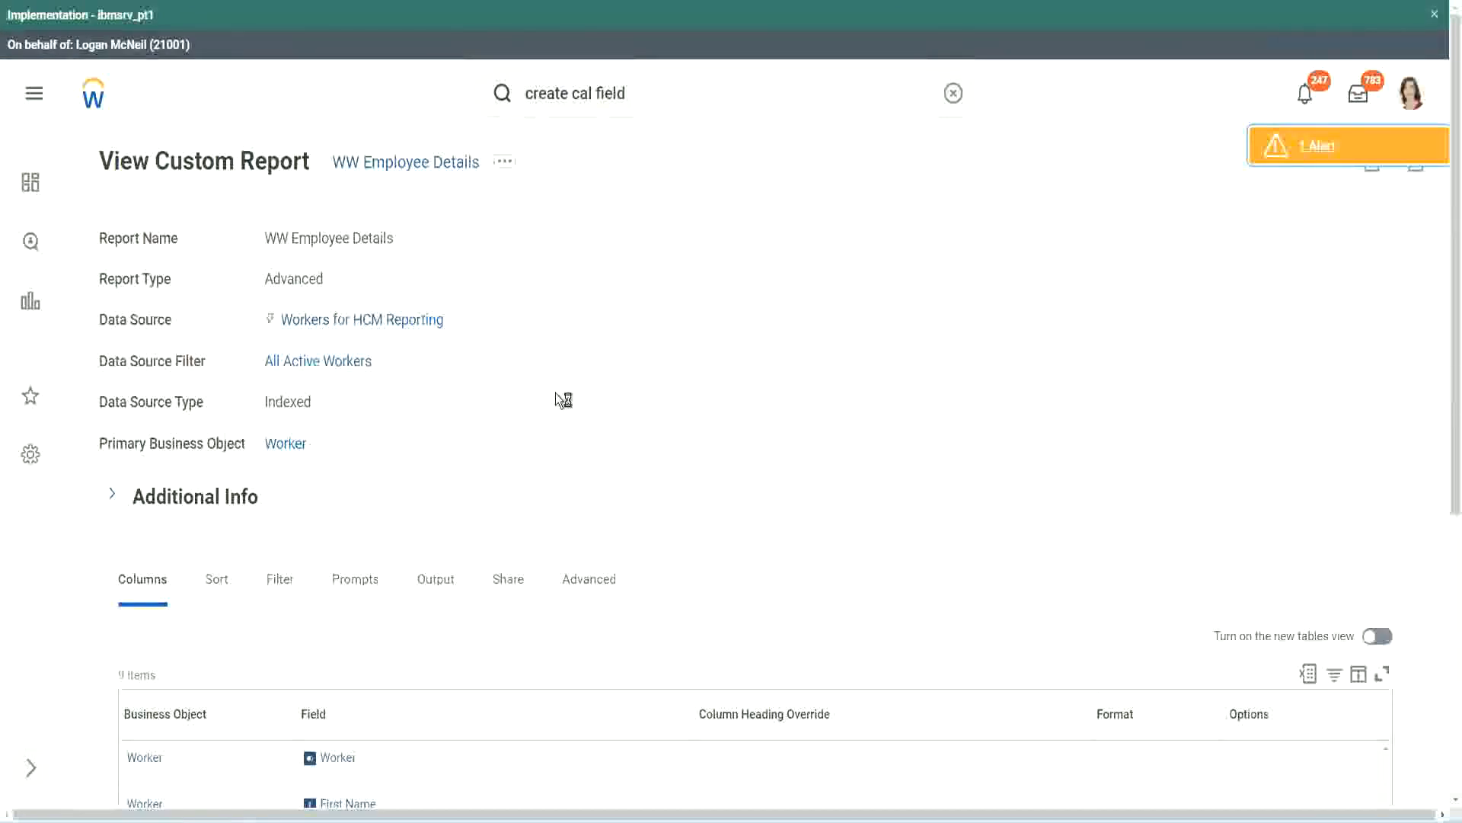
Step: Add a Worker column row after the last one, using the field CF-WW-LRB-Identify Experience Bands from years of Service
{"action": "scroll", "coordinate": [556, 395], "scroll_direction": "down", "scroll_amount": 5}
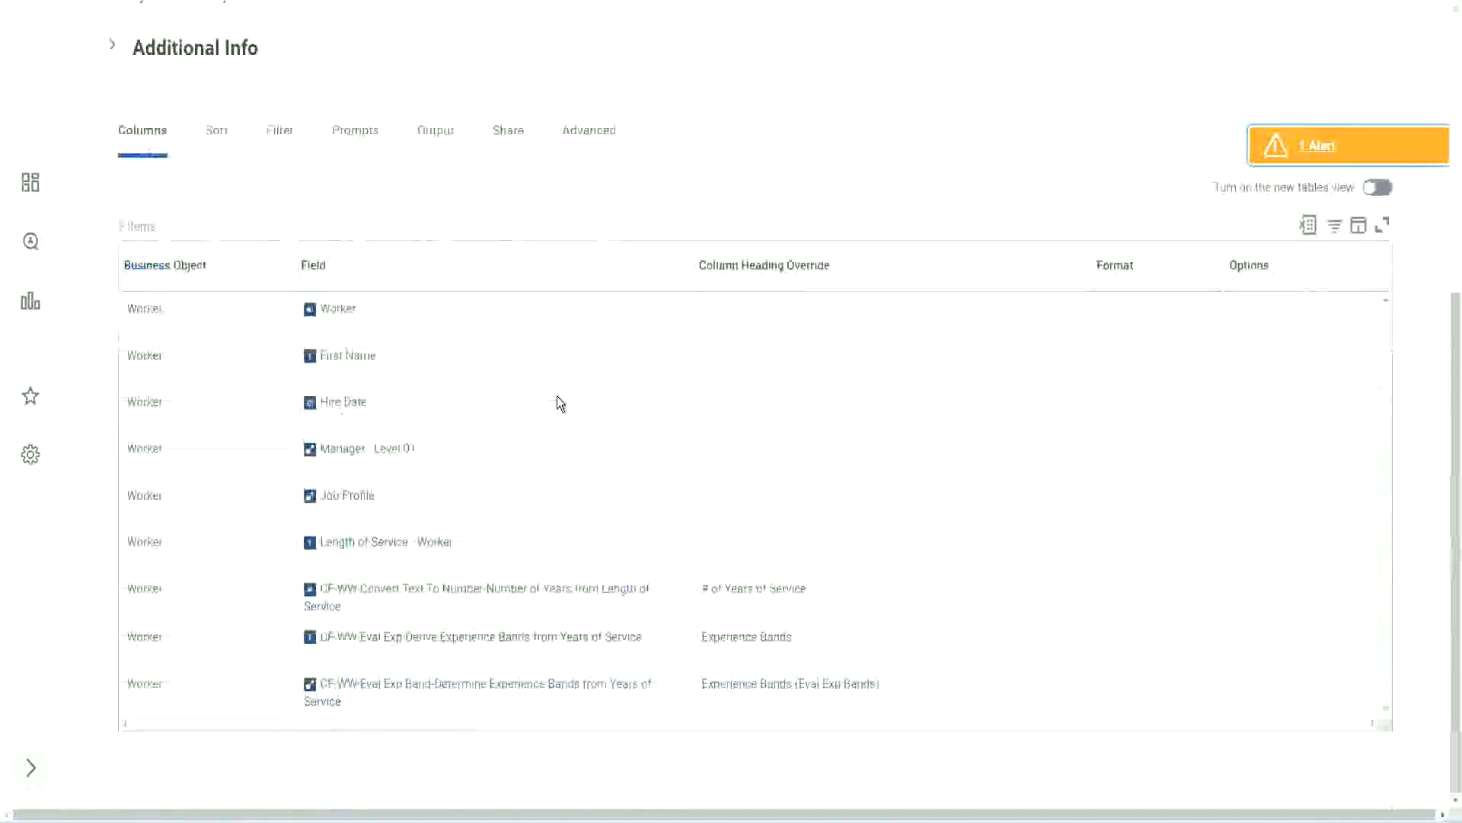
{"action": "scroll", "coordinate": [551, 428], "scroll_direction": "down", "scroll_amount": 8}
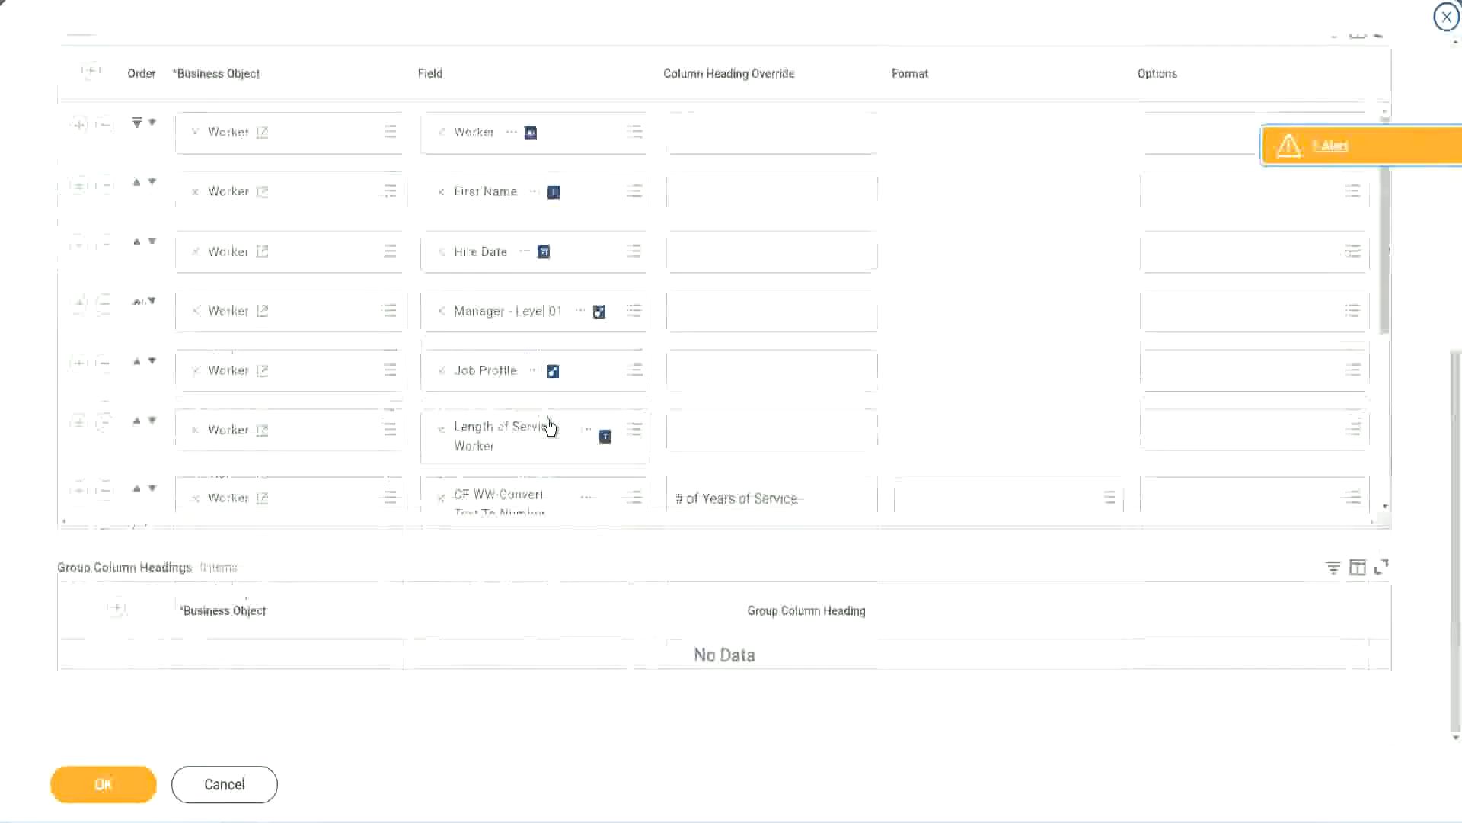
{"action": "scroll", "coordinate": [185, 503], "scroll_direction": "down", "scroll_amount": 4}
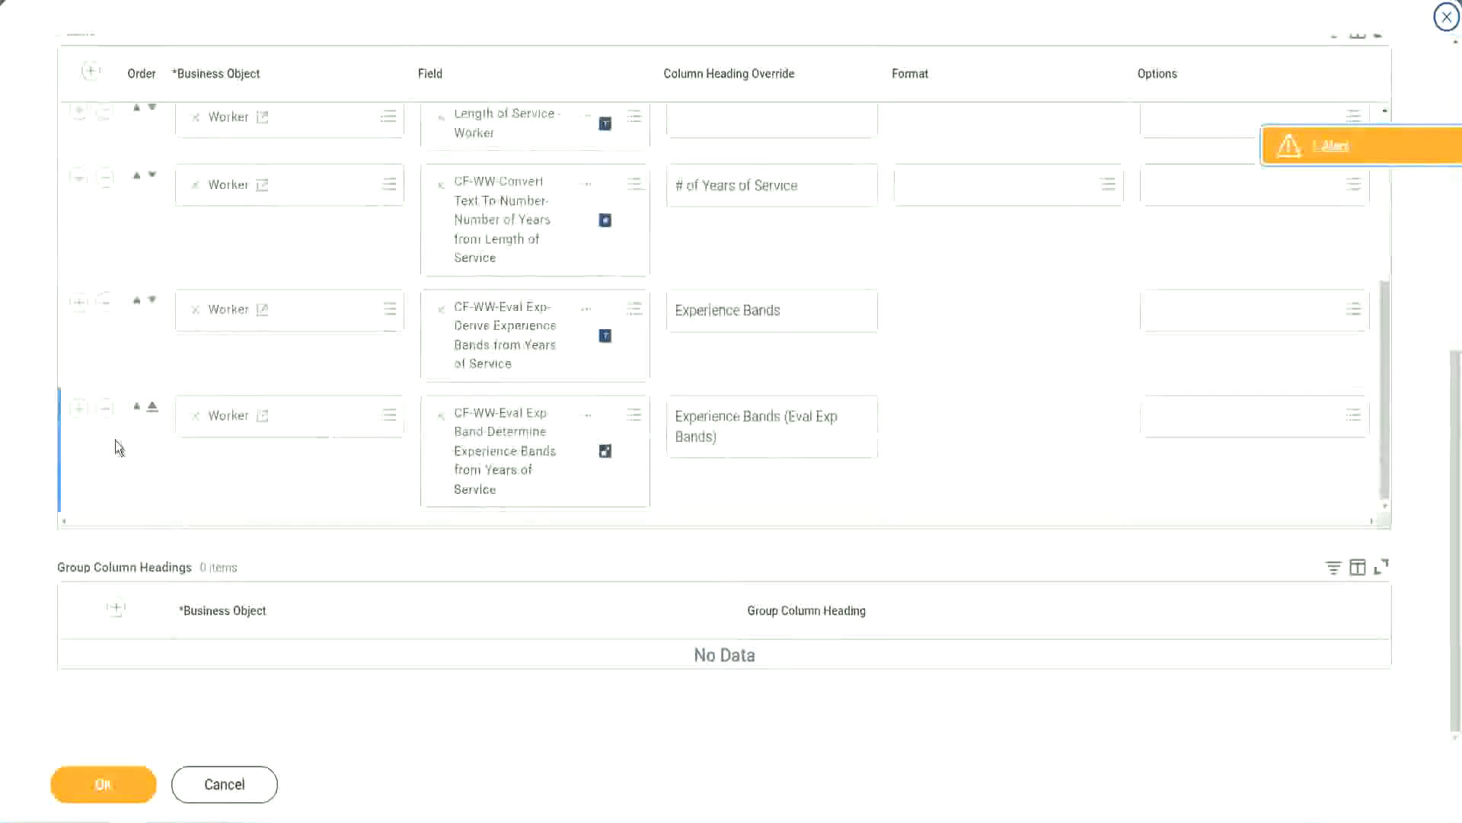
{"action": "left_click", "coordinate": [79, 408]}
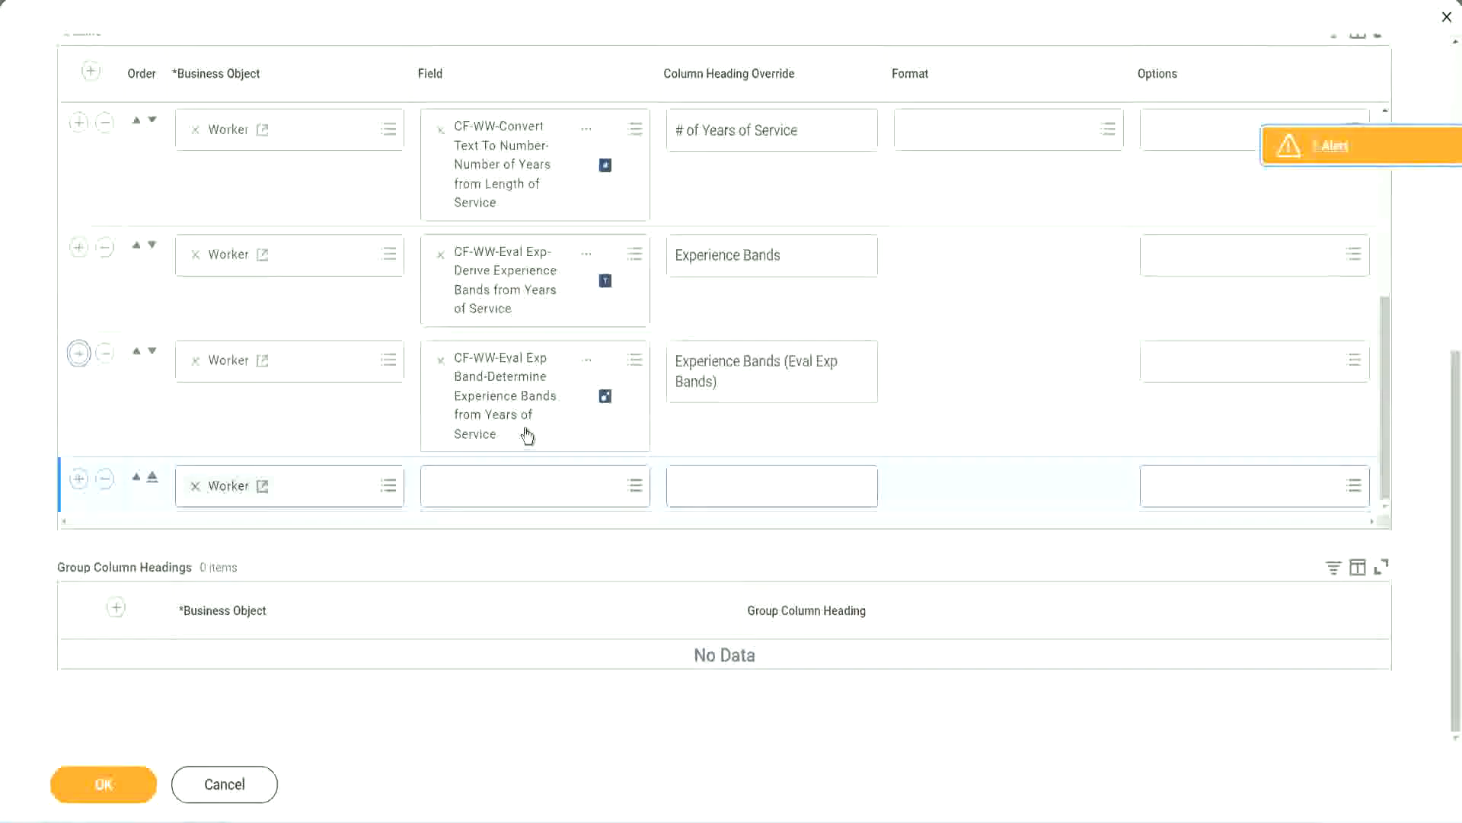
{"action": "left_click", "coordinate": [496, 485]}
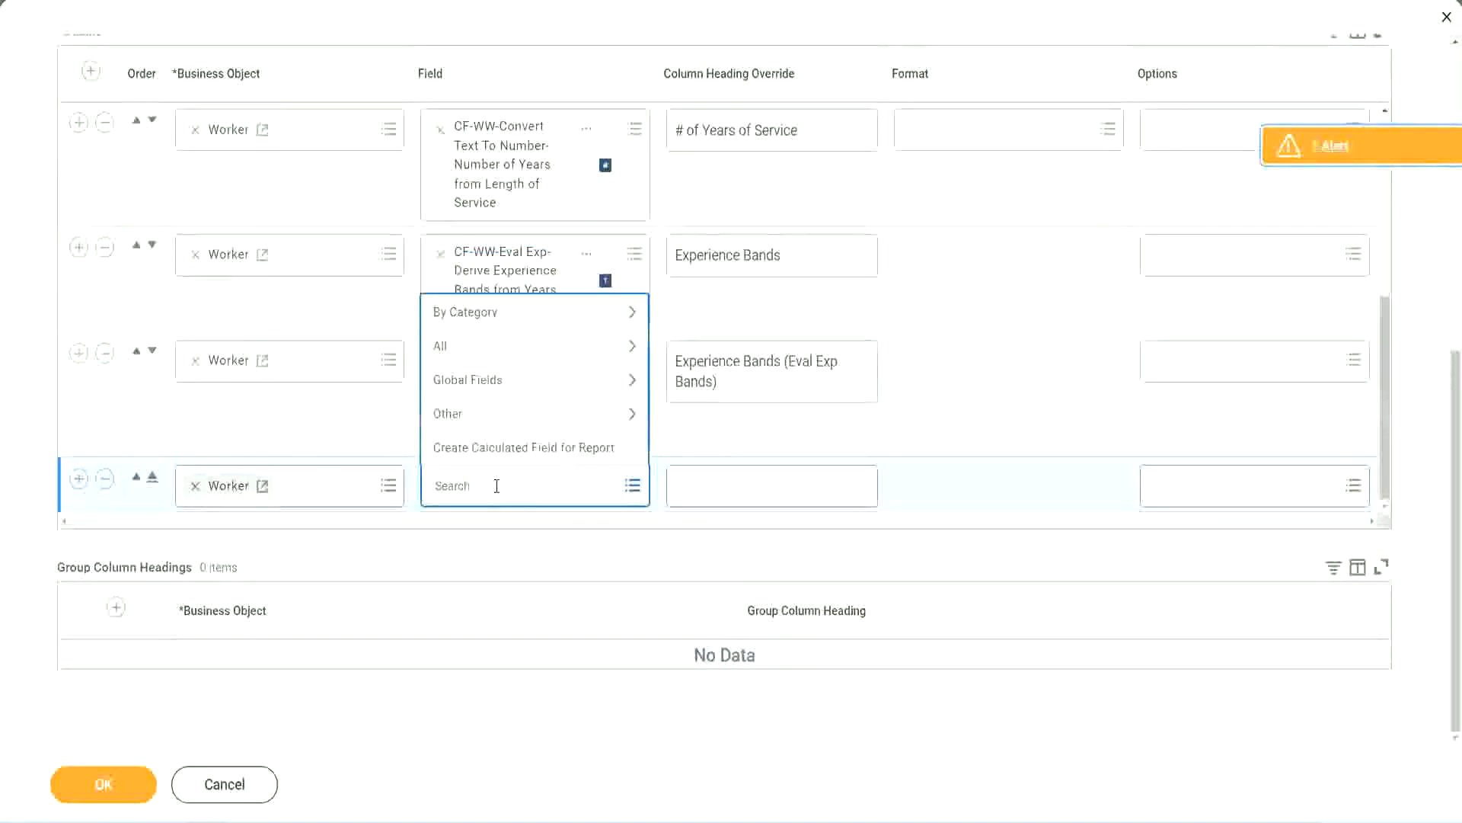
{"action": "key", "text": "ctrl+v"}
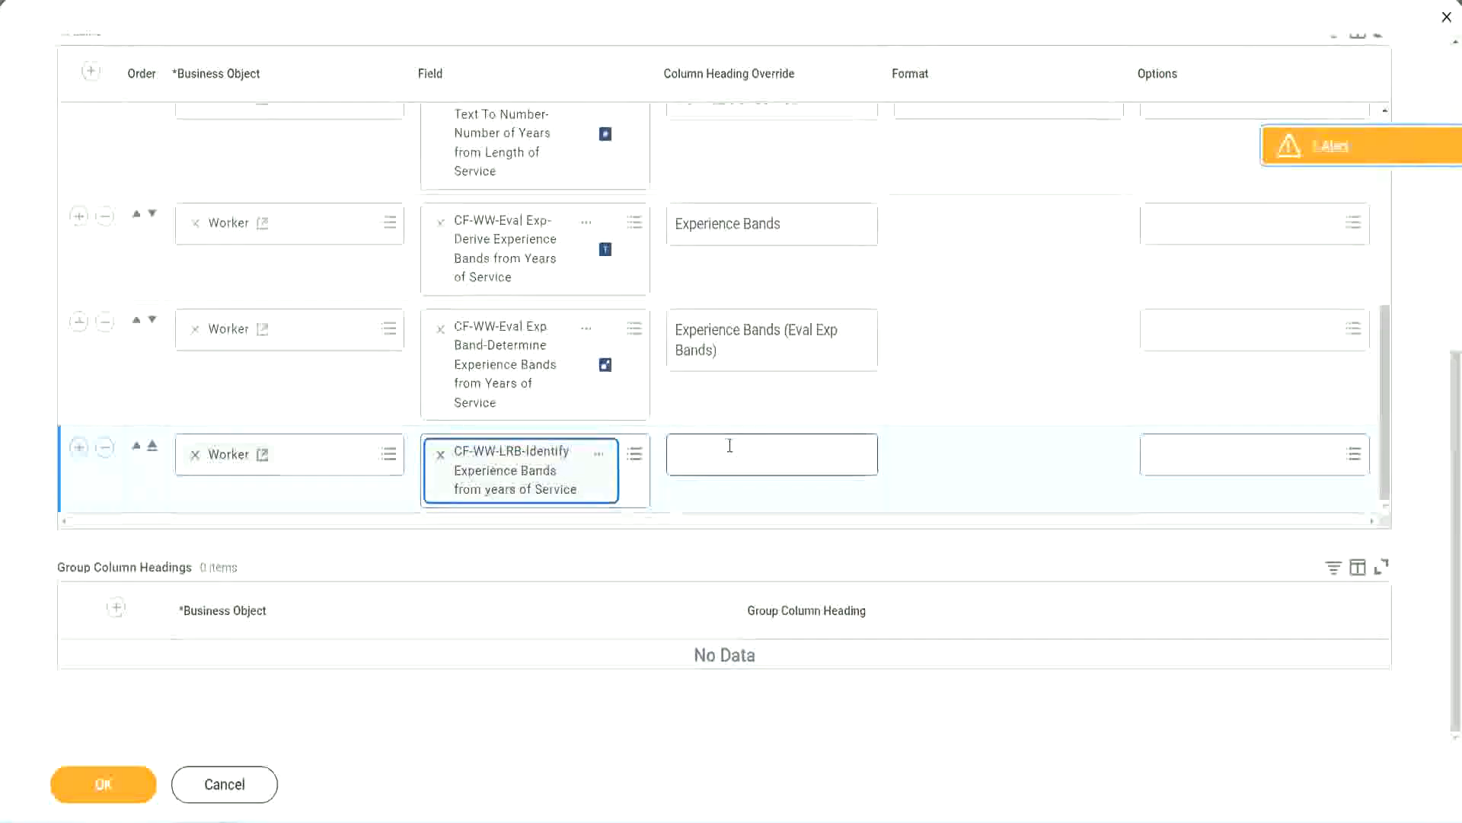
Step: Set the new column's heading override to "Experience Bands (LRB)"
{"action": "left_click", "coordinate": [728, 446]}
{"action": "type", "text": "Ex"}
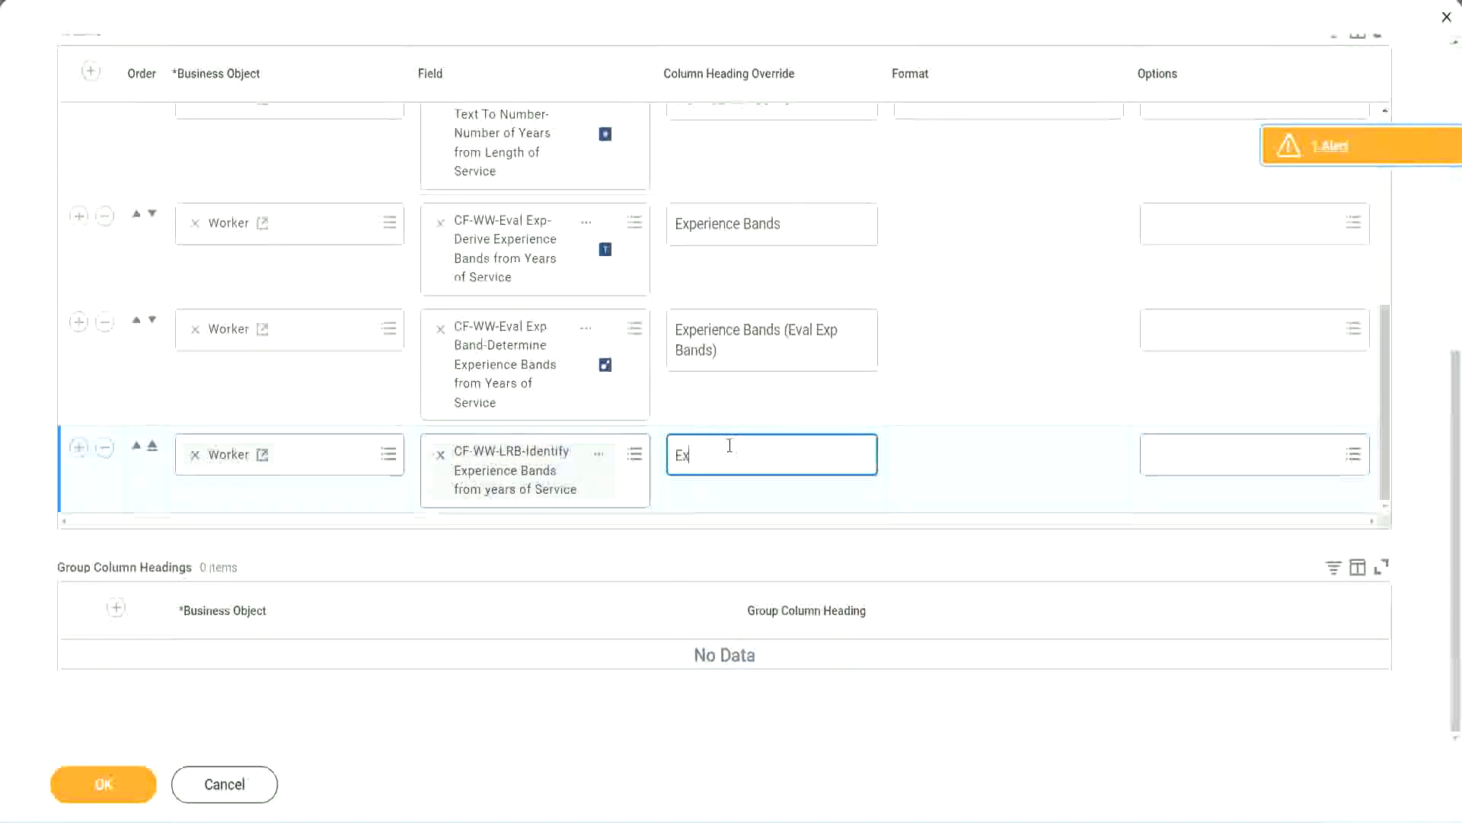
{"action": "type", "text": "perienc"}
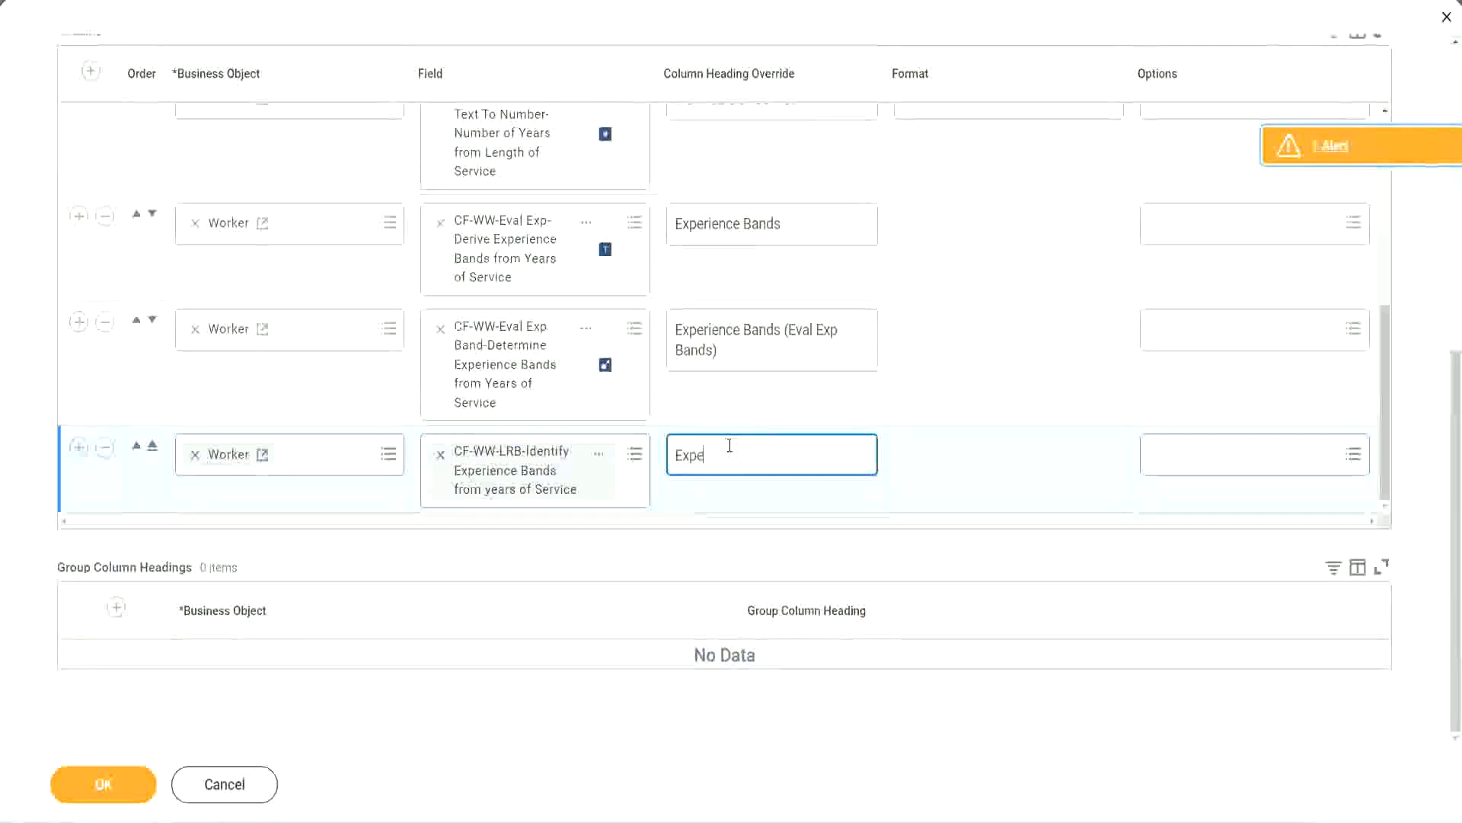
{"action": "key", "text": "BackSpace"}
{"action": "key", "text": "BackSpace"}
{"action": "key", "text": "BackSpace"}
{"action": "key", "text": "BackSpace"}
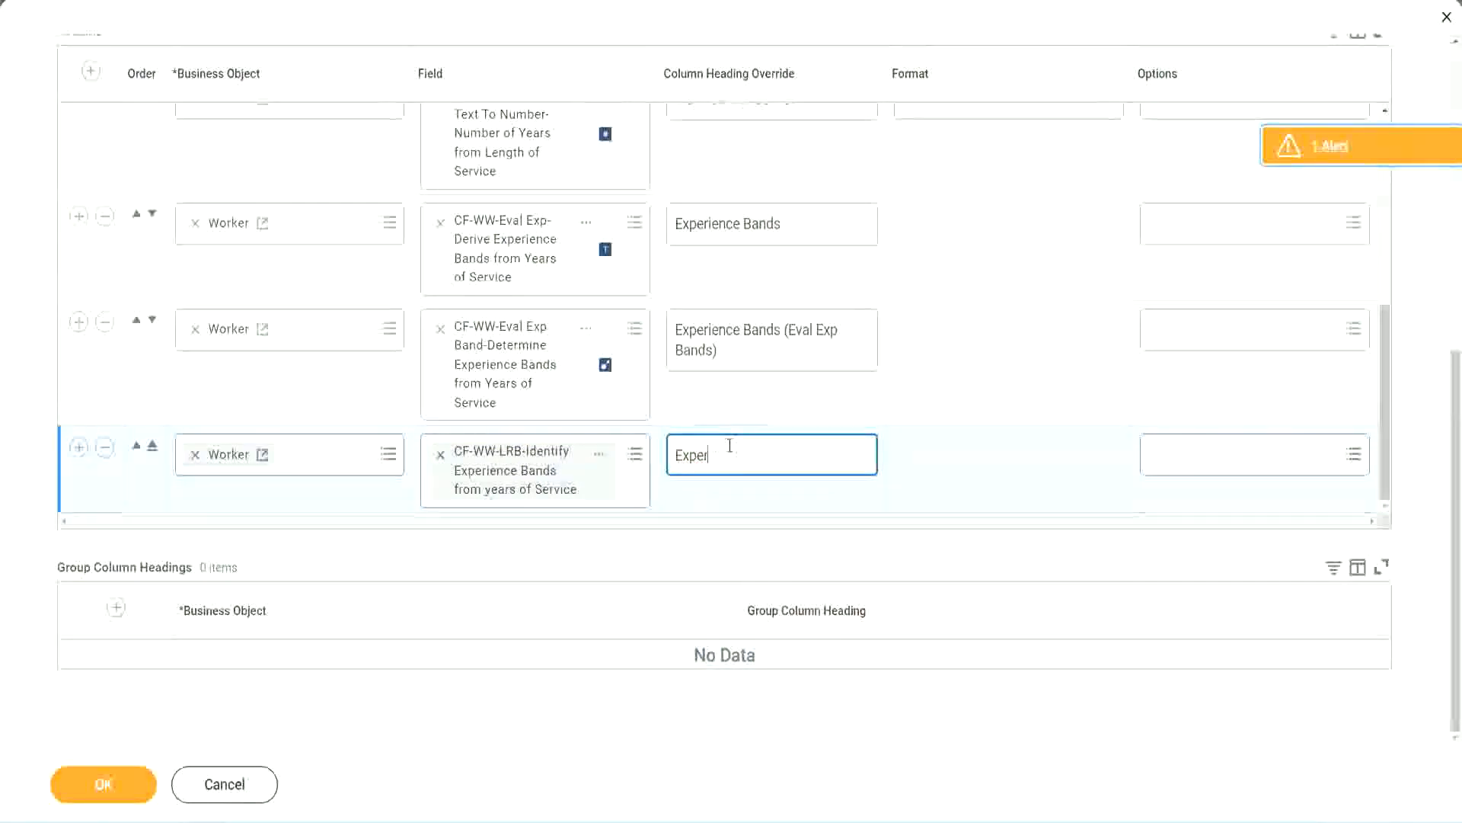
{"action": "type", "text": "ience Bands (LRB)"}
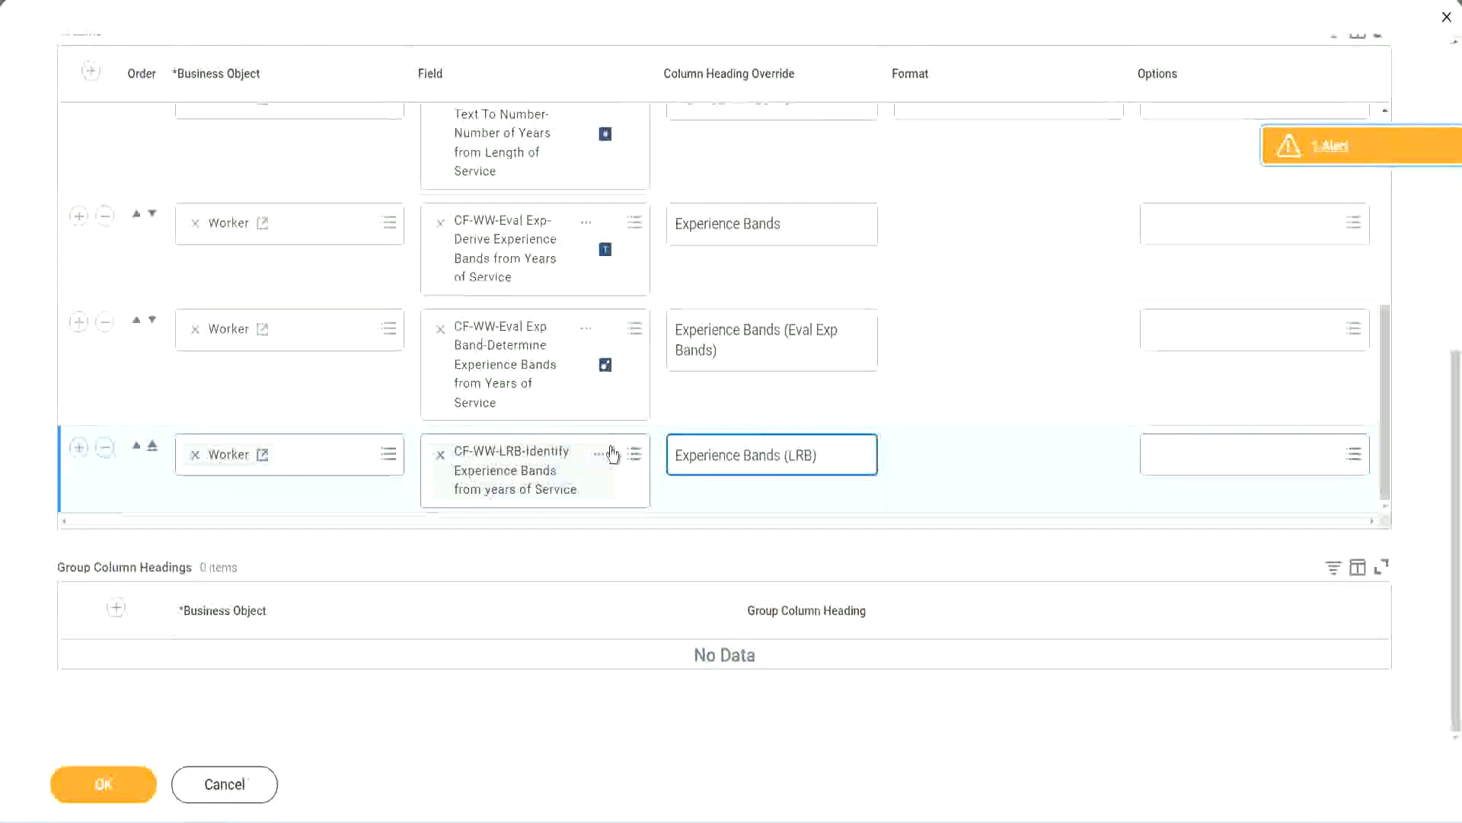
Step: Save the report changes and run WW Employee Details with all worker type prompts left blank
{"action": "left_click", "coordinate": [128, 800]}
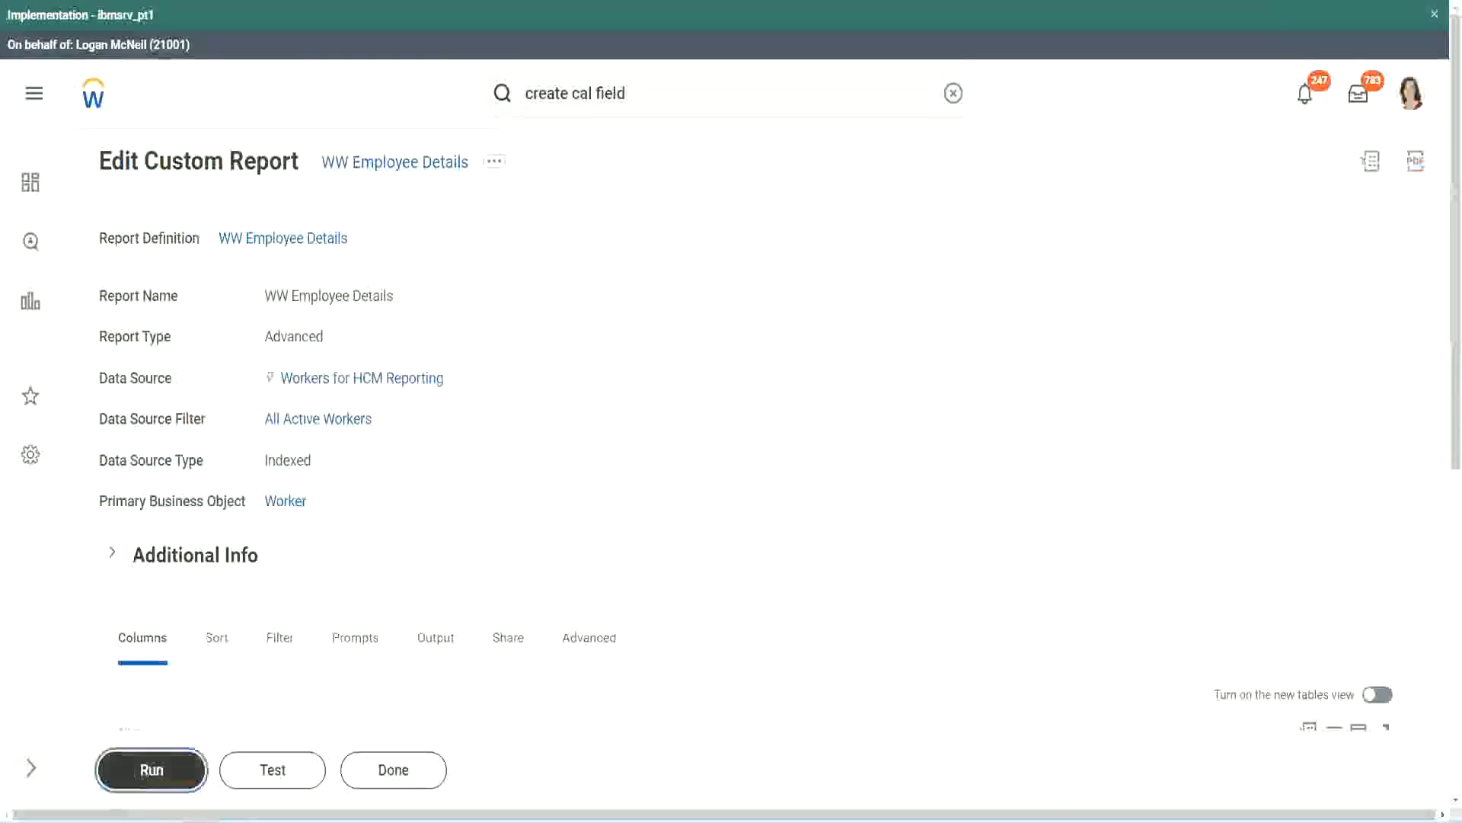
{"action": "left_click", "coordinate": [151, 769]}
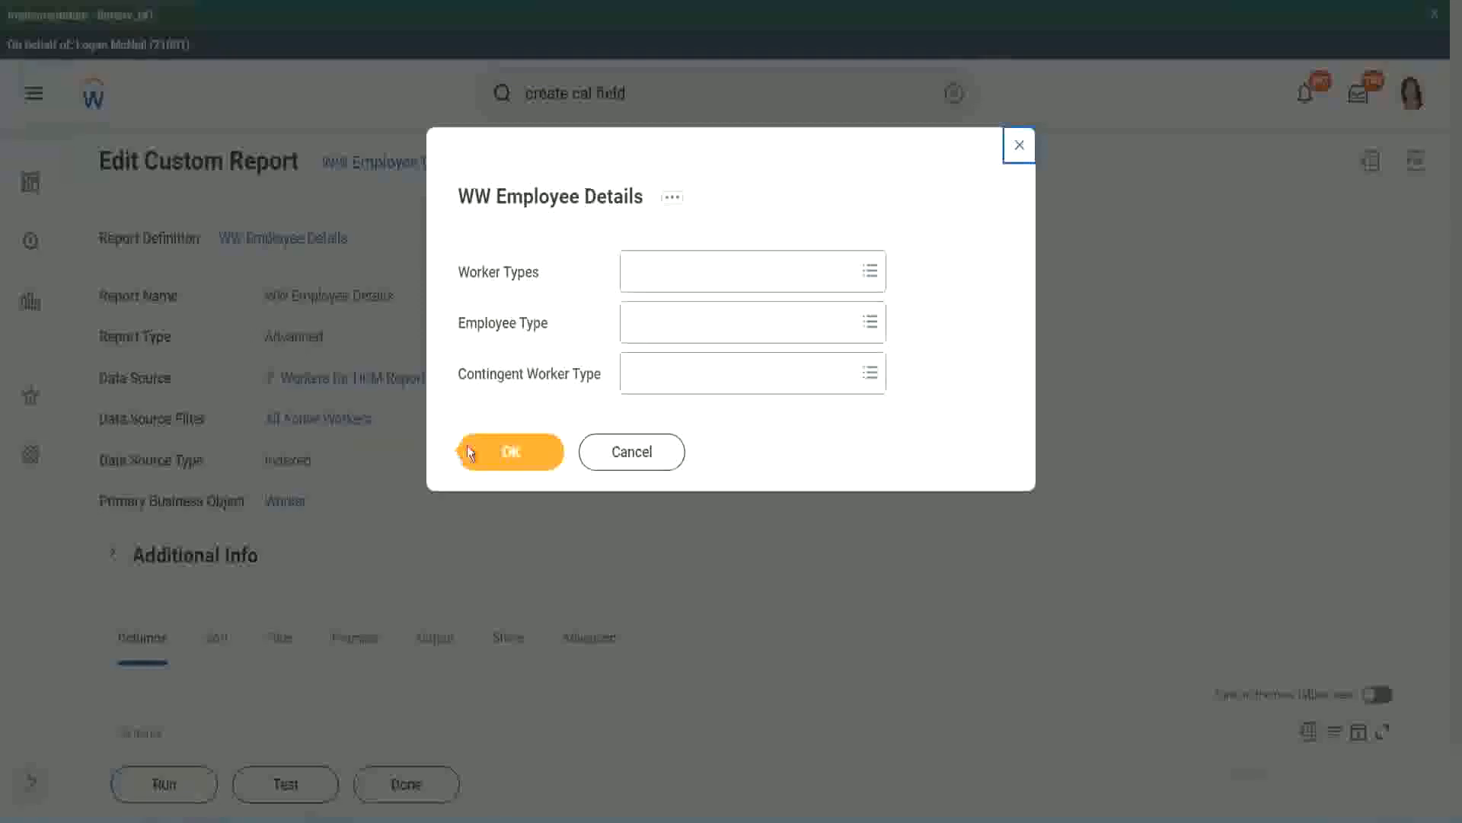
{"action": "left_click", "coordinate": [519, 455]}
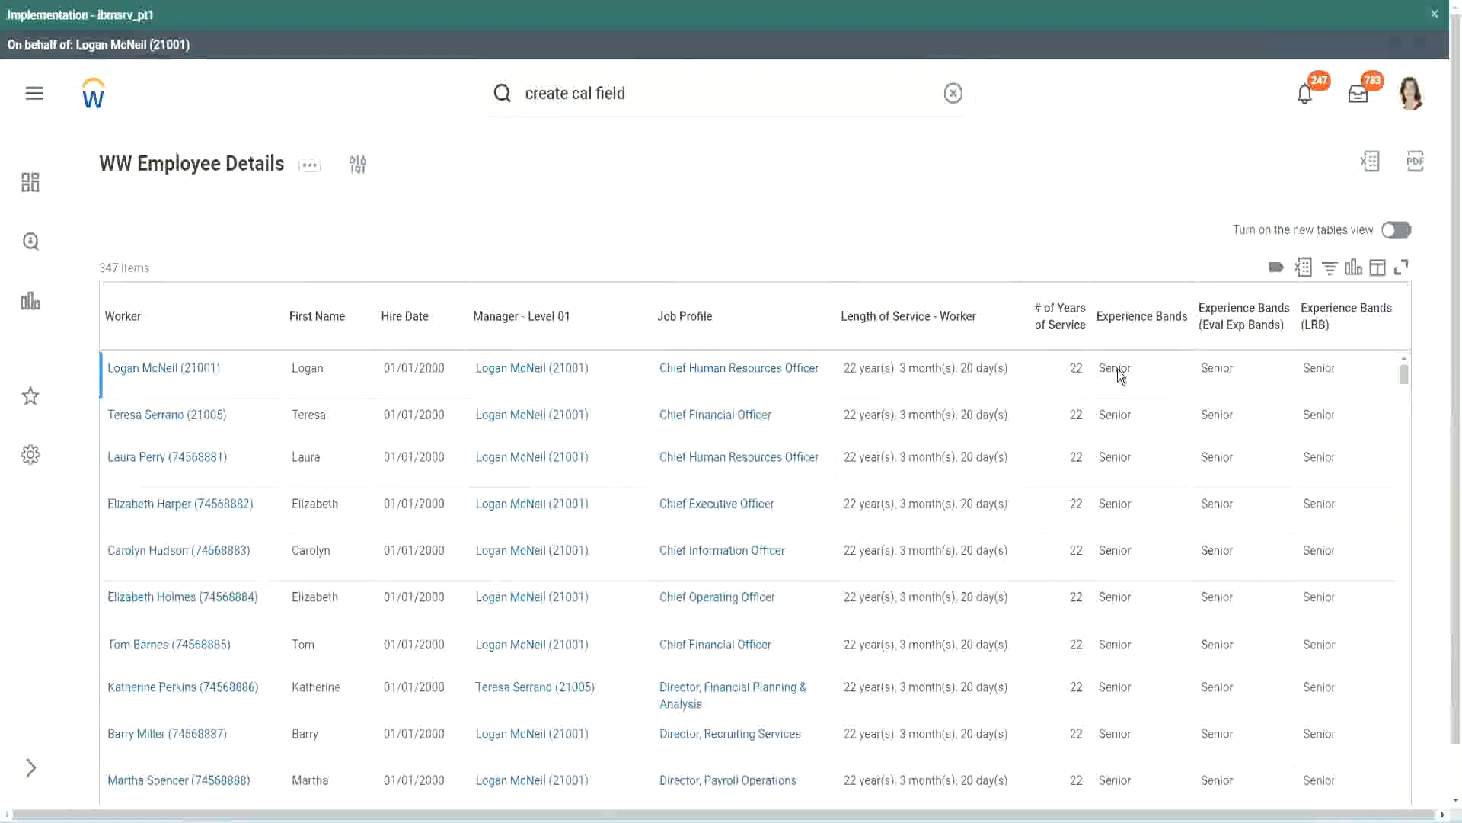
Step: Compare the Experience Bands, Eval Exp Bands and LRB columns across the workers in the report output
{"action": "double_click", "coordinate": [1119, 368]}
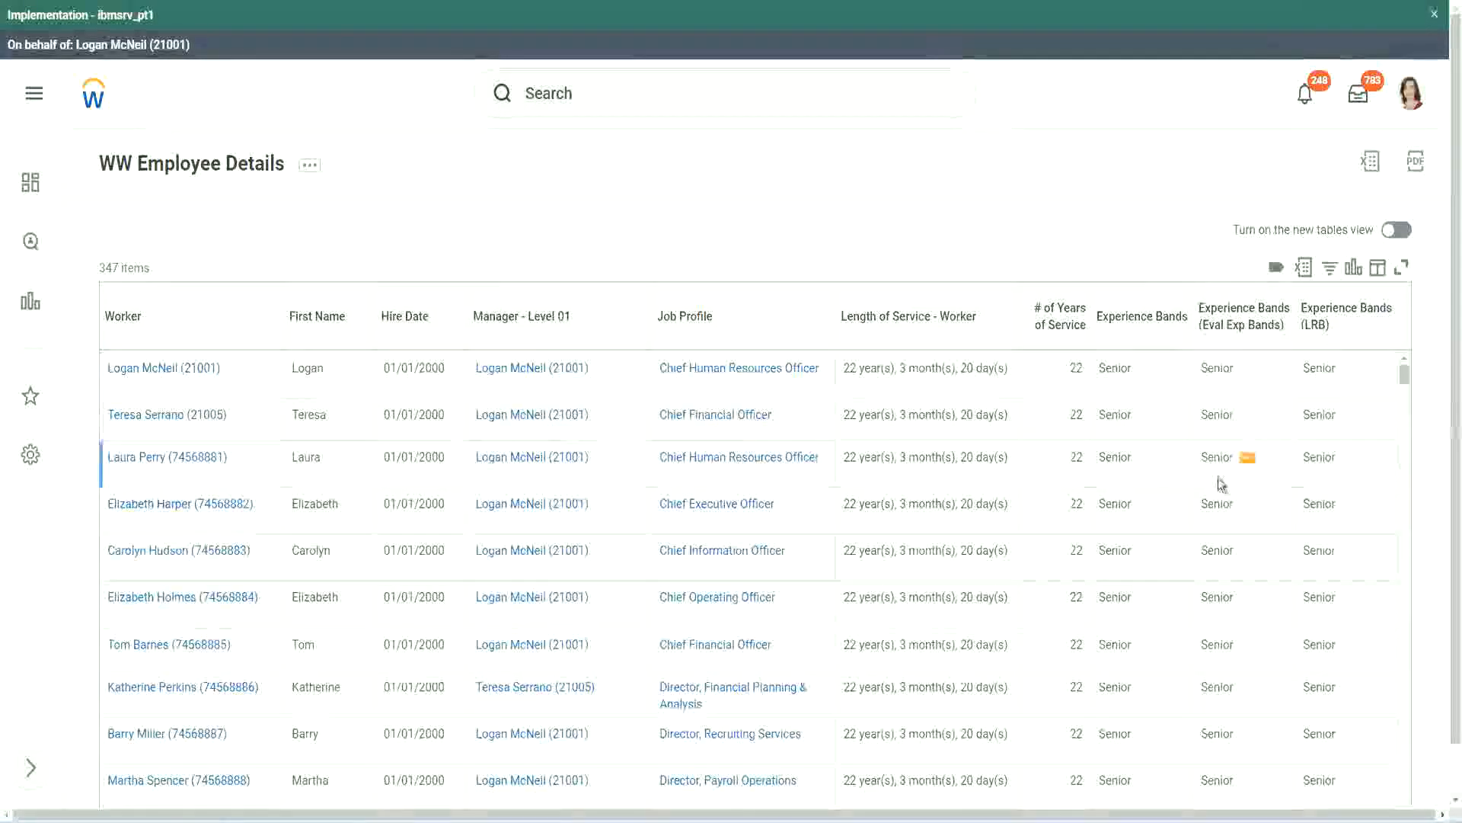
{"action": "scroll", "coordinate": [1217, 478], "scroll_direction": "down", "scroll_amount": 5}
{"action": "scroll", "coordinate": [1211, 502], "scroll_direction": "down", "scroll_amount": 5}
{"action": "scroll", "coordinate": [1211, 520], "scroll_direction": "down", "scroll_amount": 3}
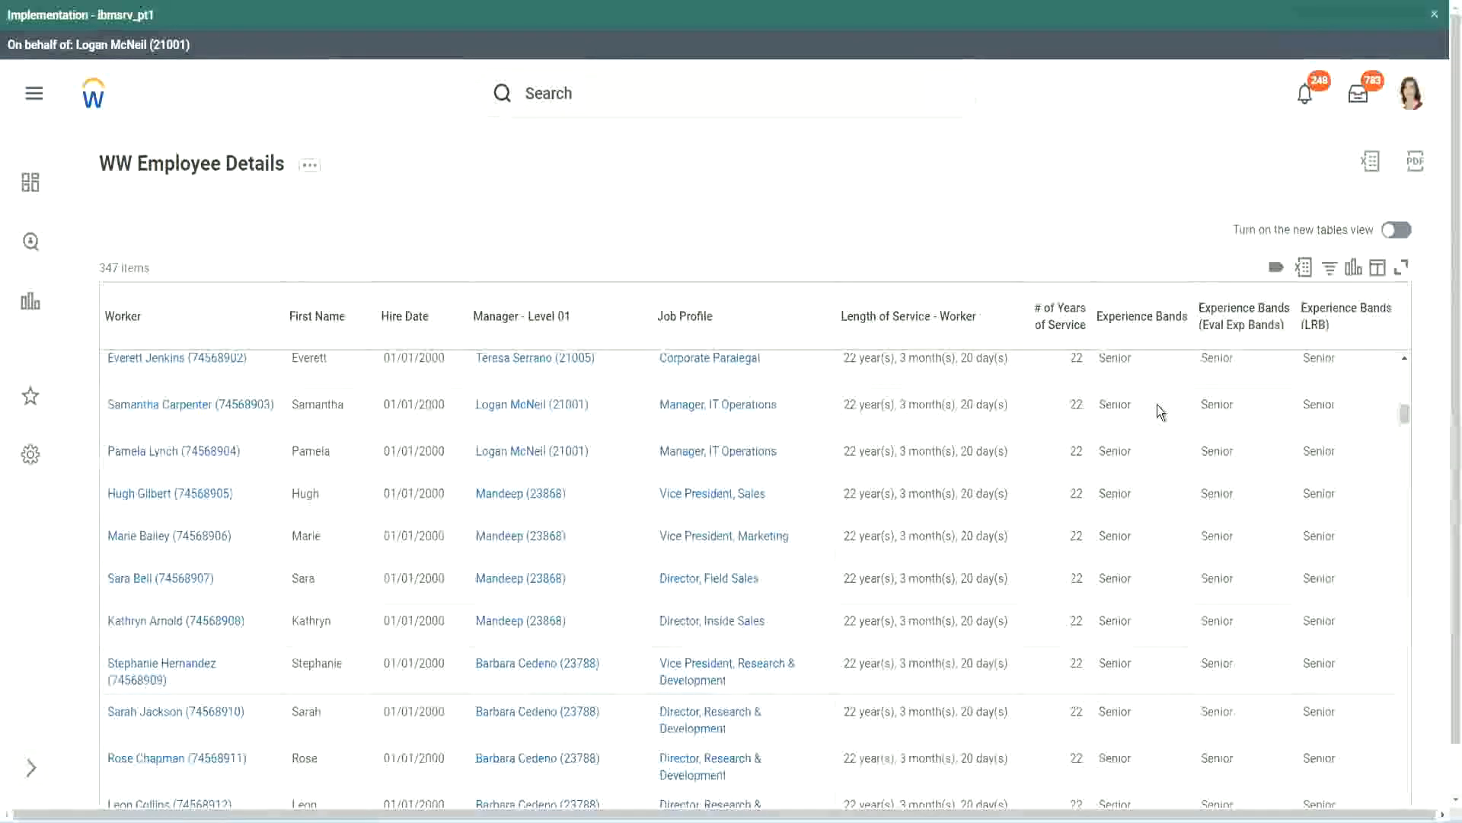
{"action": "scroll", "coordinate": [1149, 623], "scroll_direction": "down", "scroll_amount": 3}
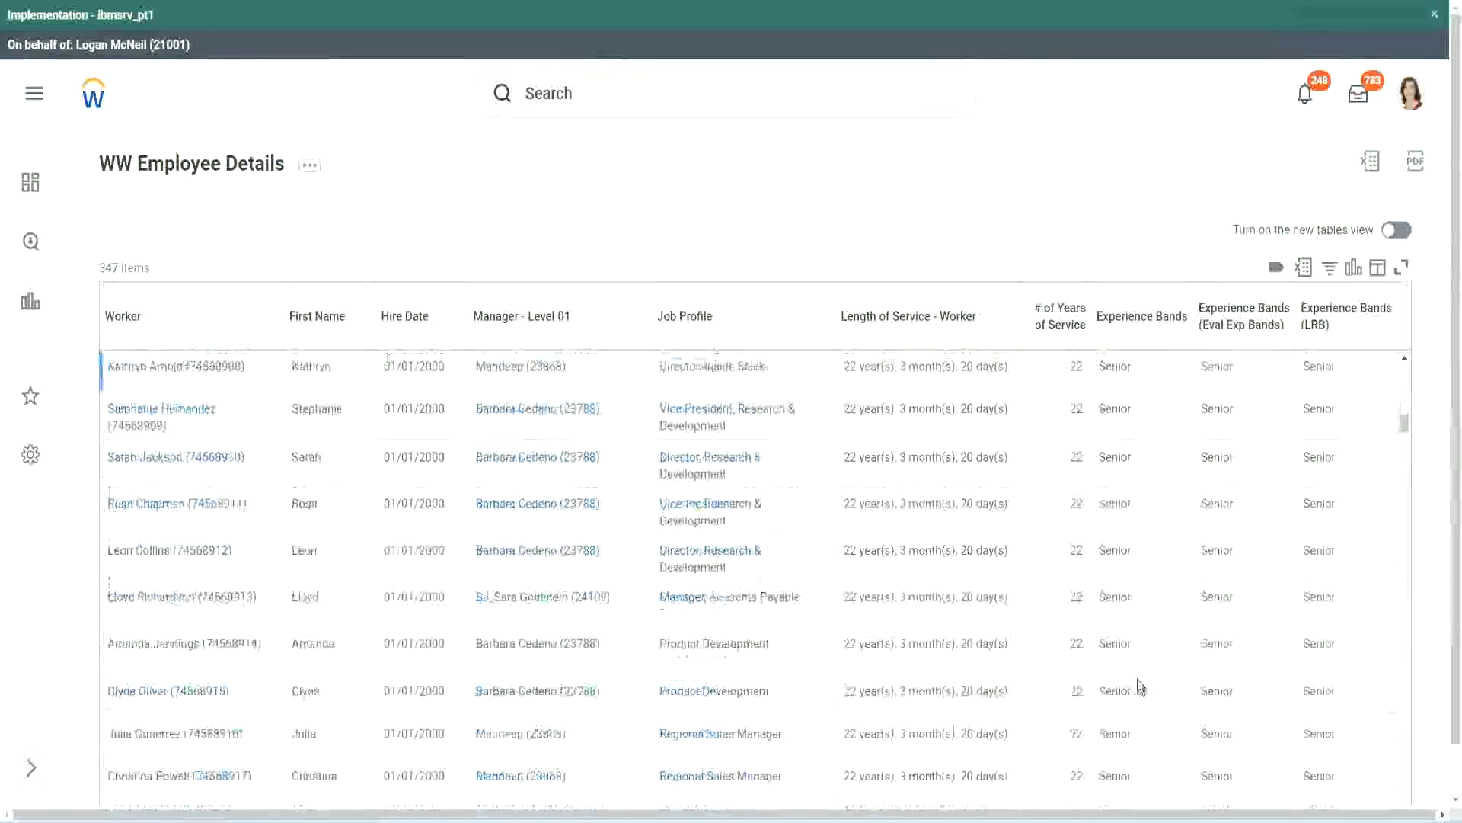
{"action": "scroll", "coordinate": [1144, 547], "scroll_direction": "down", "scroll_amount": 1}
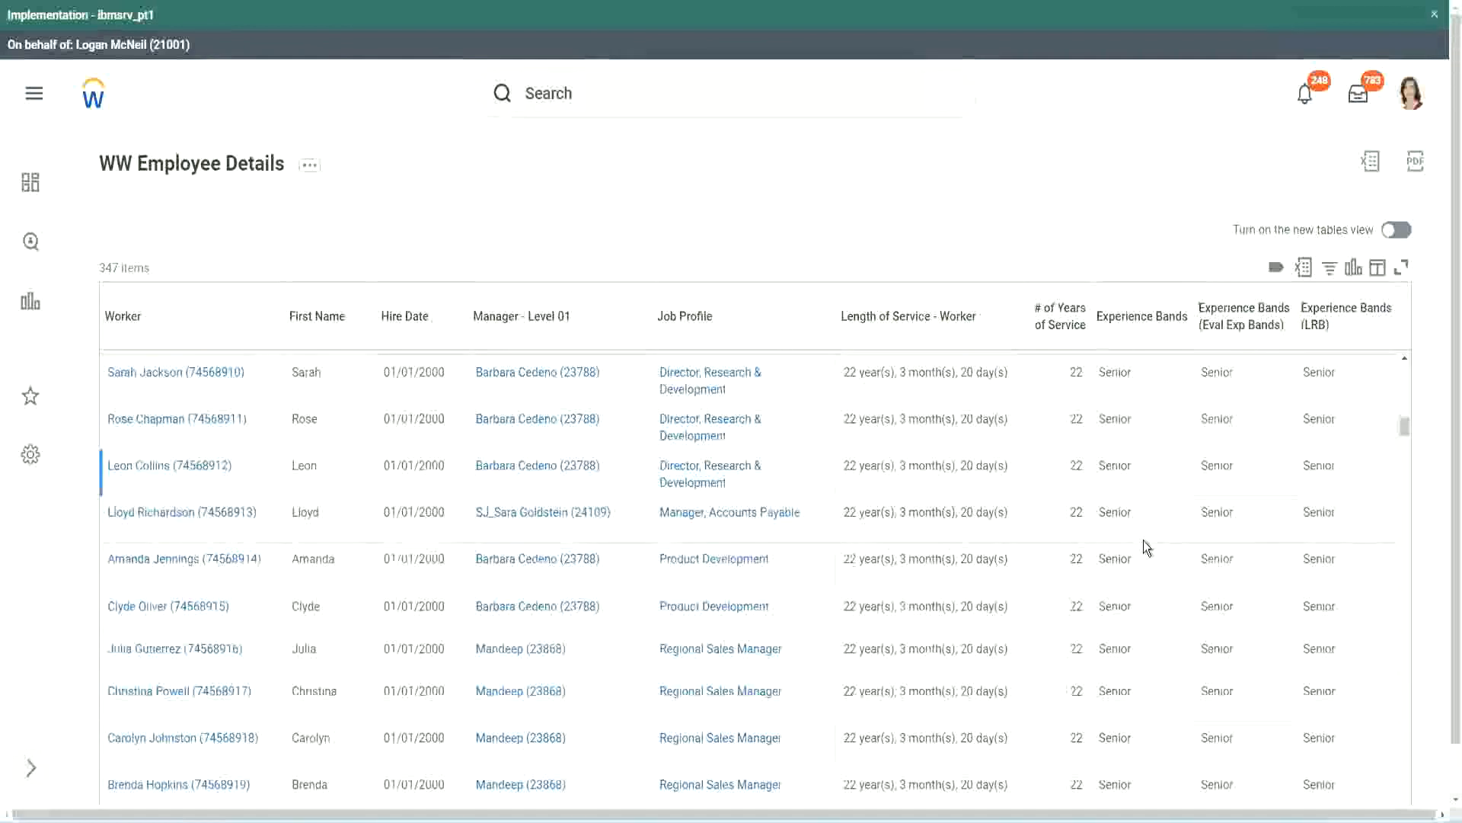